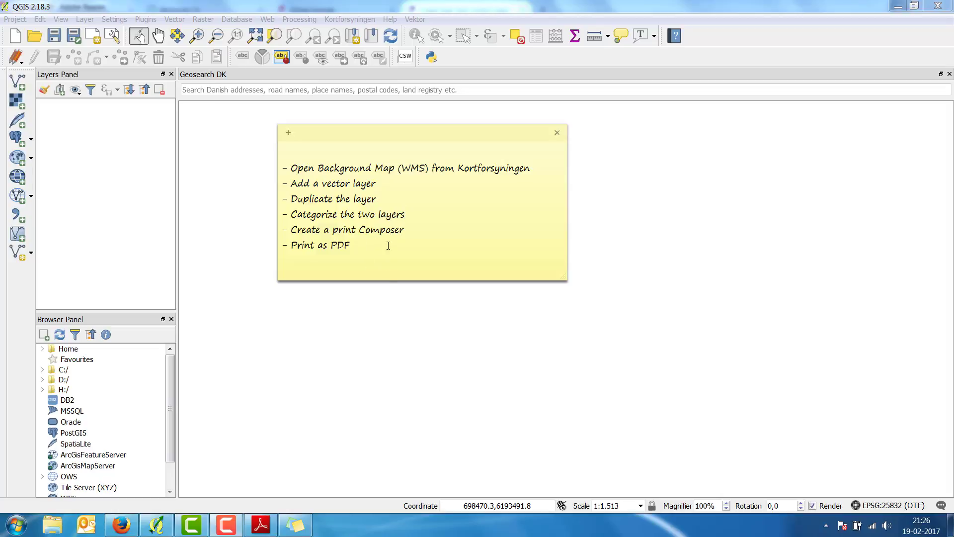
# Step: Add the DTK/Skærmkort dæmpet background map from Kortforsyningen and collapse its legend in the layer list
pyautogui.click(417, 9)
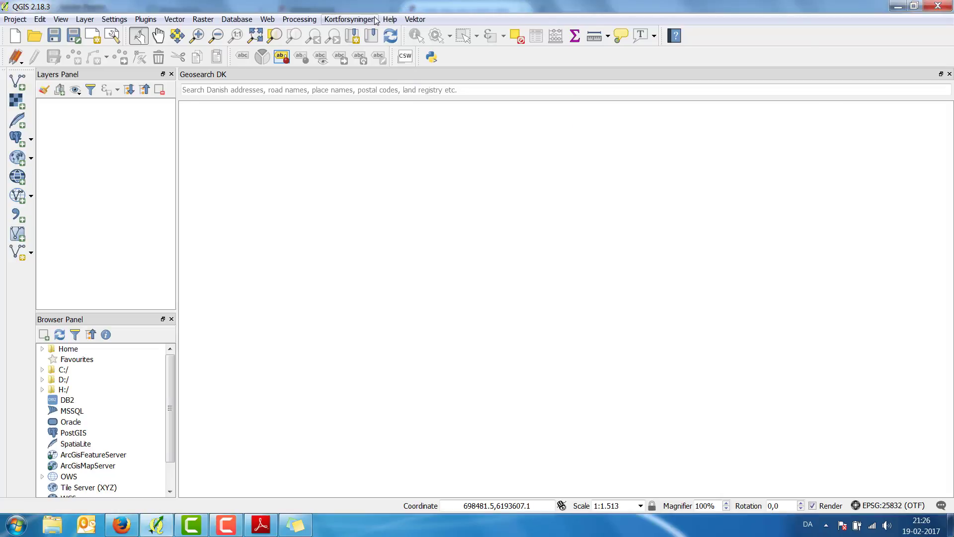
pyautogui.click(359, 22)
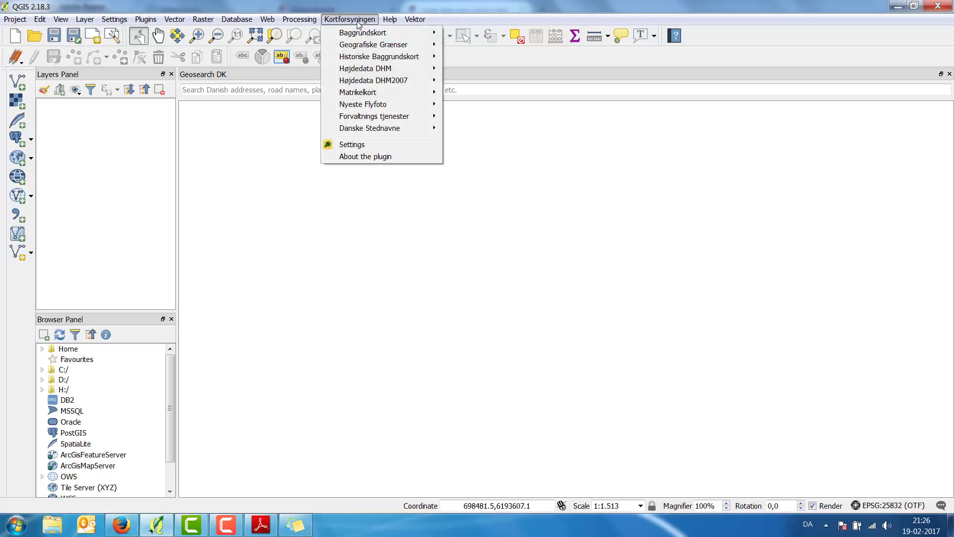
pyautogui.moveTo(357, 37)
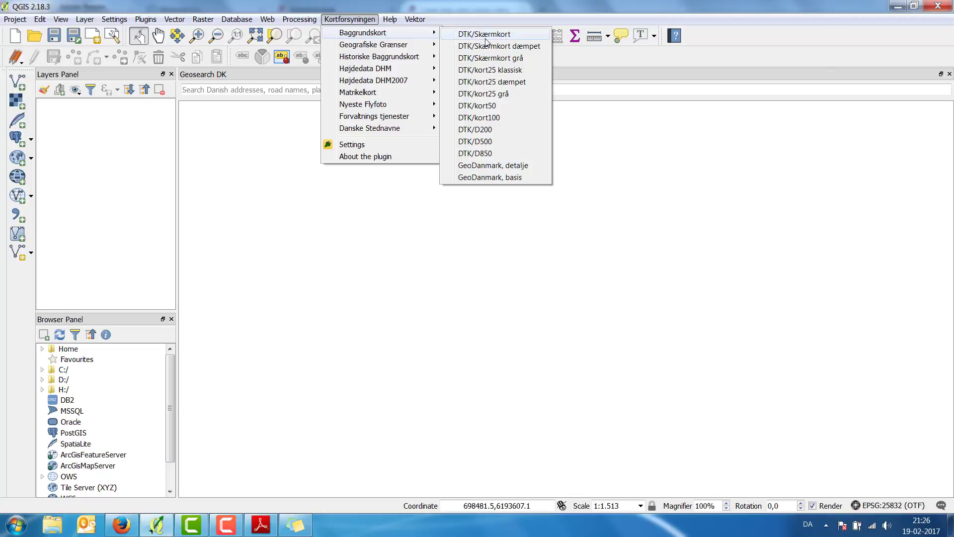
pyautogui.click(526, 46)
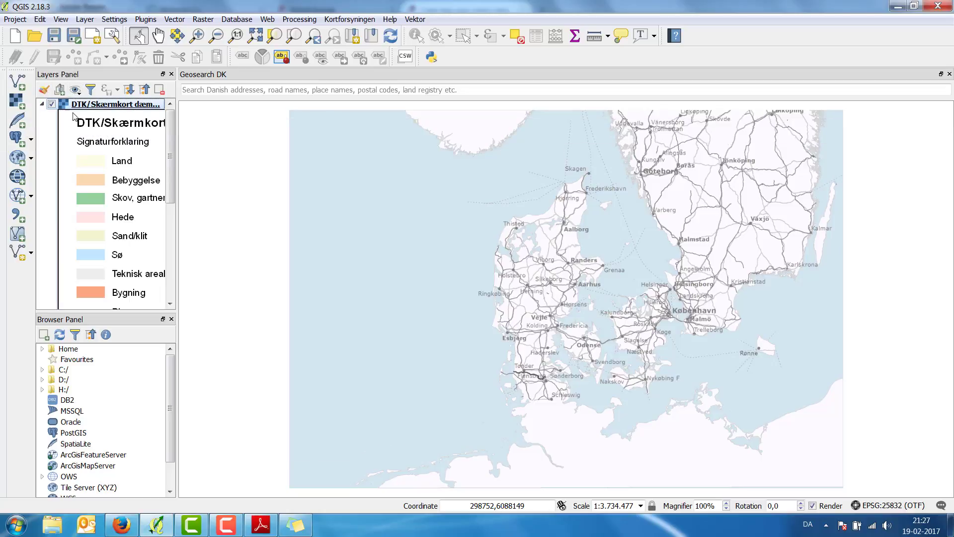
pyautogui.click(42, 105)
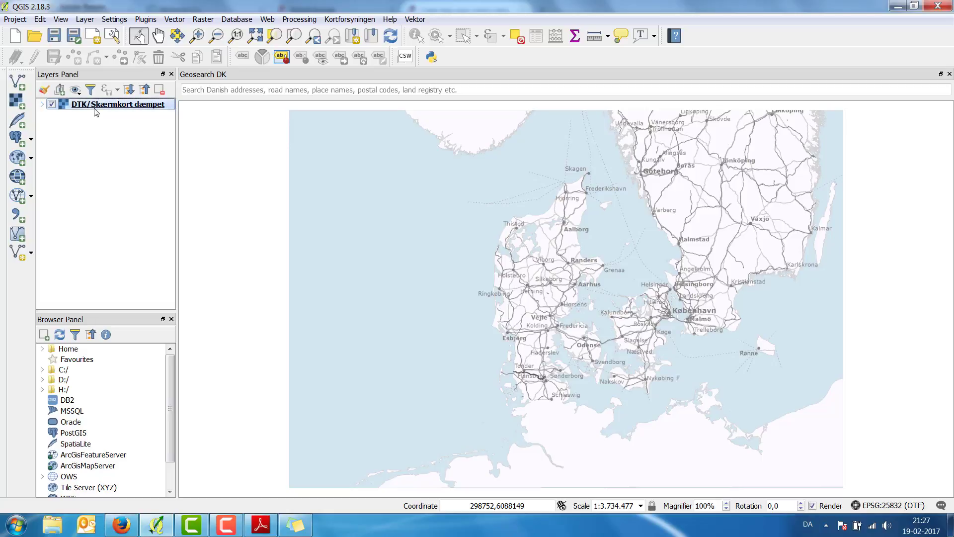
# Step: Start adding a vector layer from a file and look through the available encodings
pyautogui.click(22, 87)
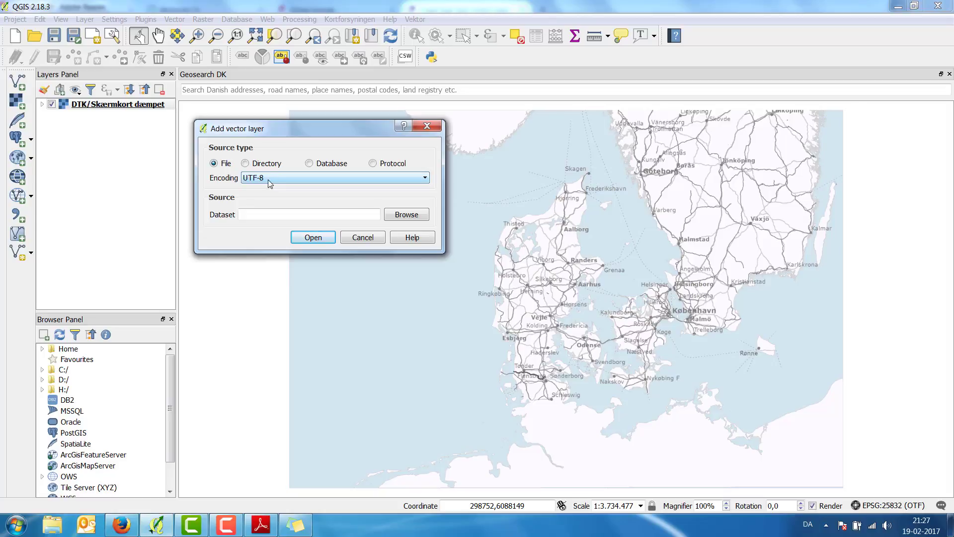
pyautogui.click(426, 181)
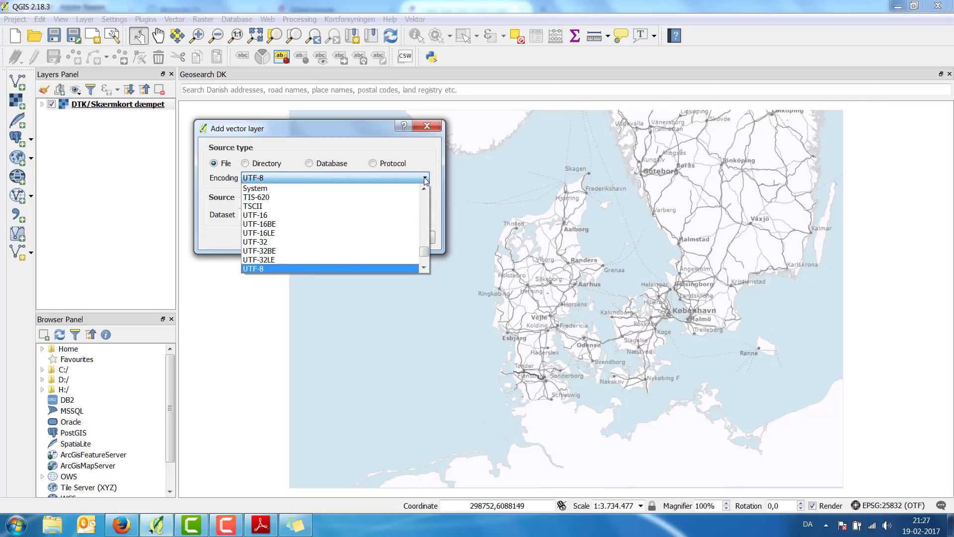
pyautogui.moveTo(425, 264); pyautogui.dragTo(429, 220)
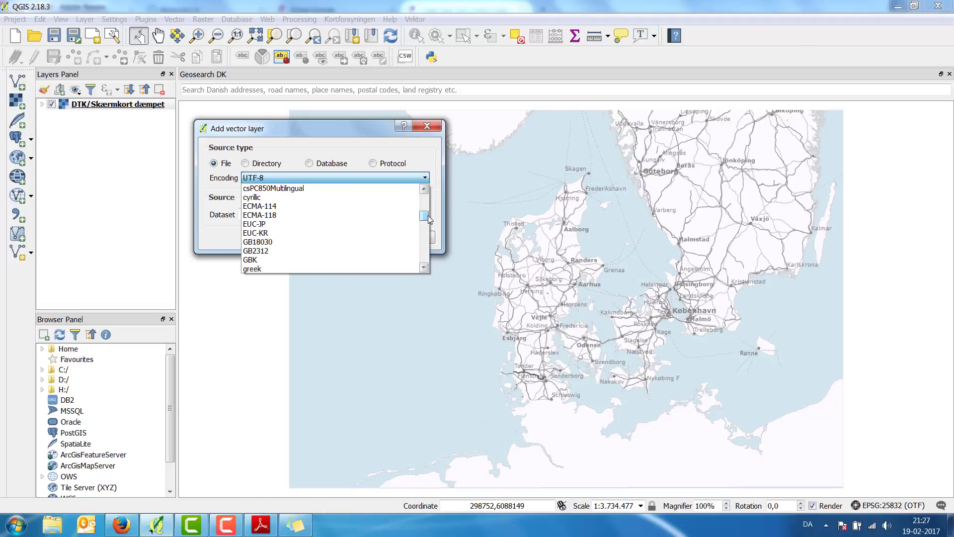
pyautogui.scroll(-13, 426, 218)
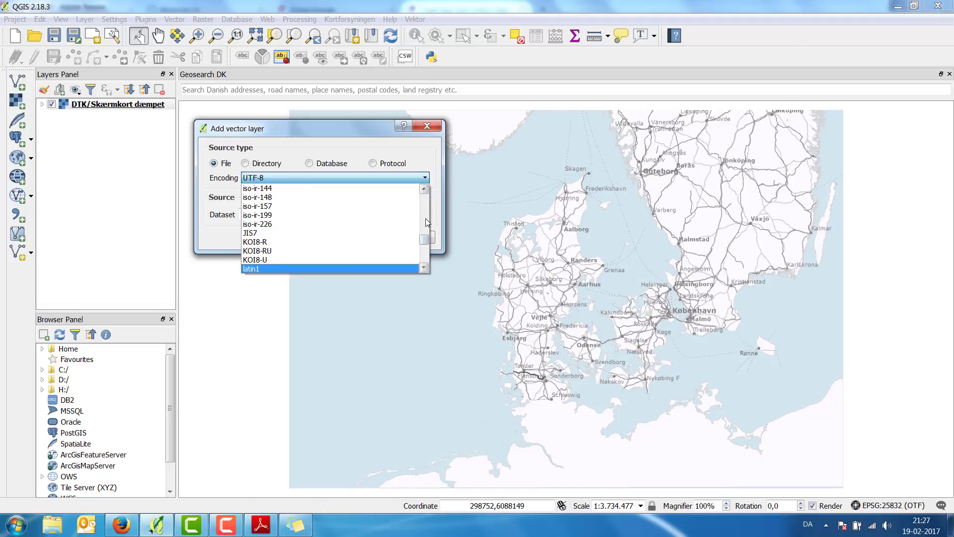
pyautogui.click(422, 268)
pyautogui.click(421, 268)
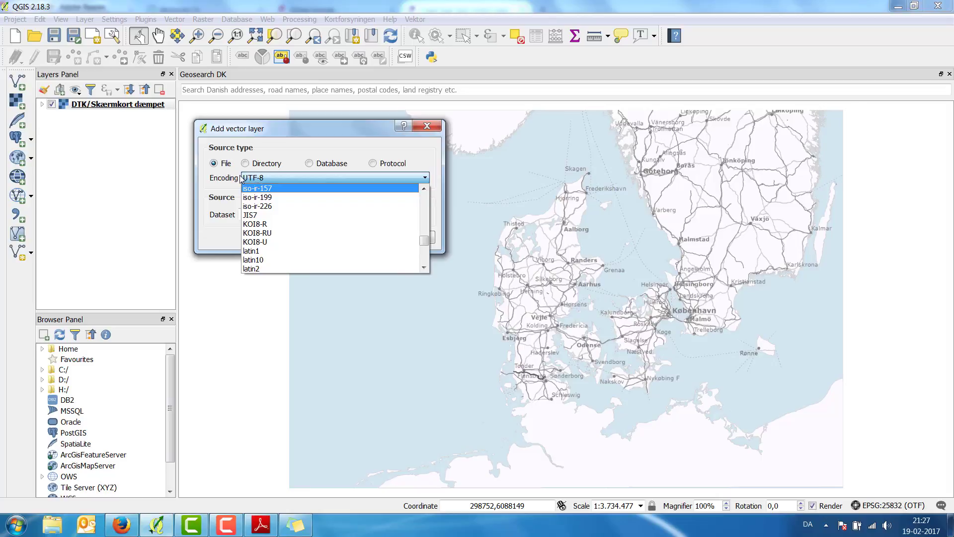
pyautogui.click(201, 185)
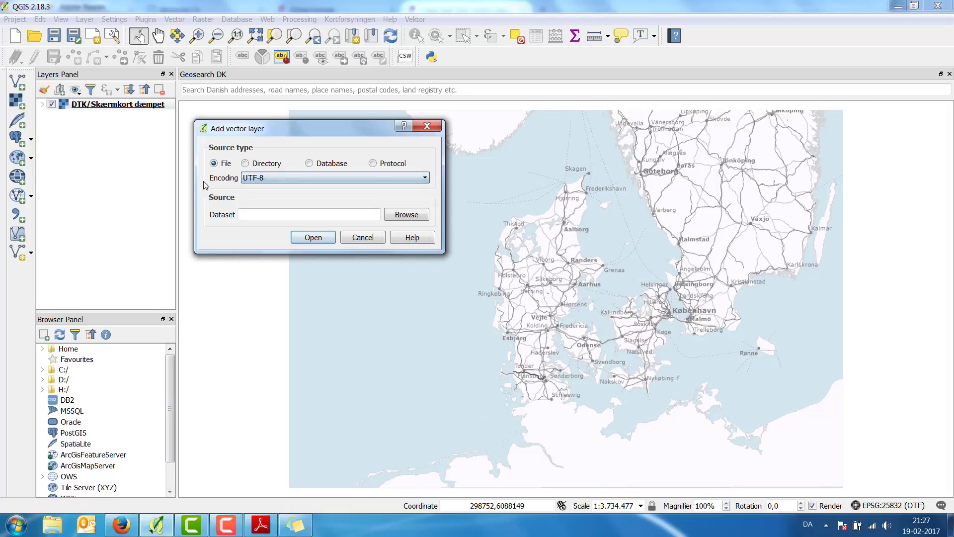
# Step: Browse for the dataset in the municipality_287730292-shp folder inside C:\gis
pyautogui.click(414, 219)
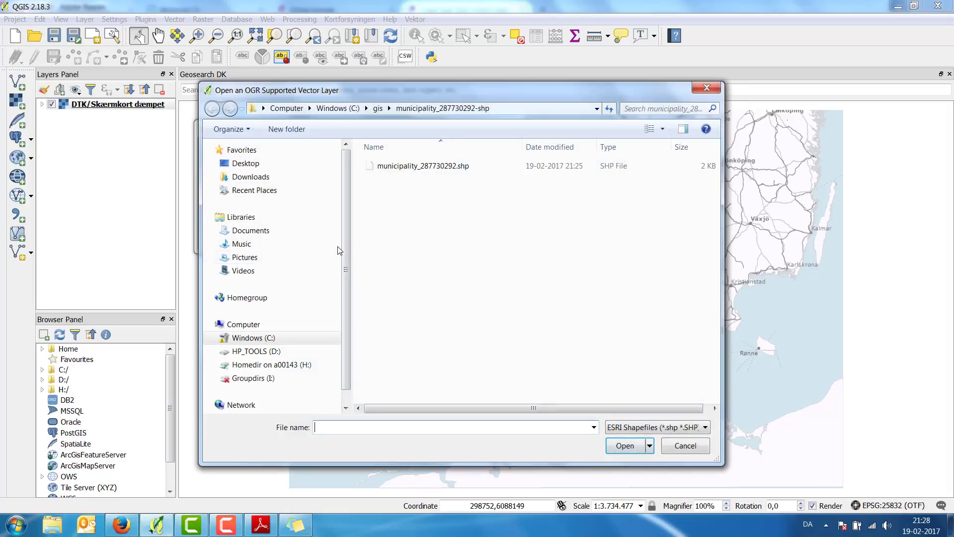
pyautogui.click(249, 339)
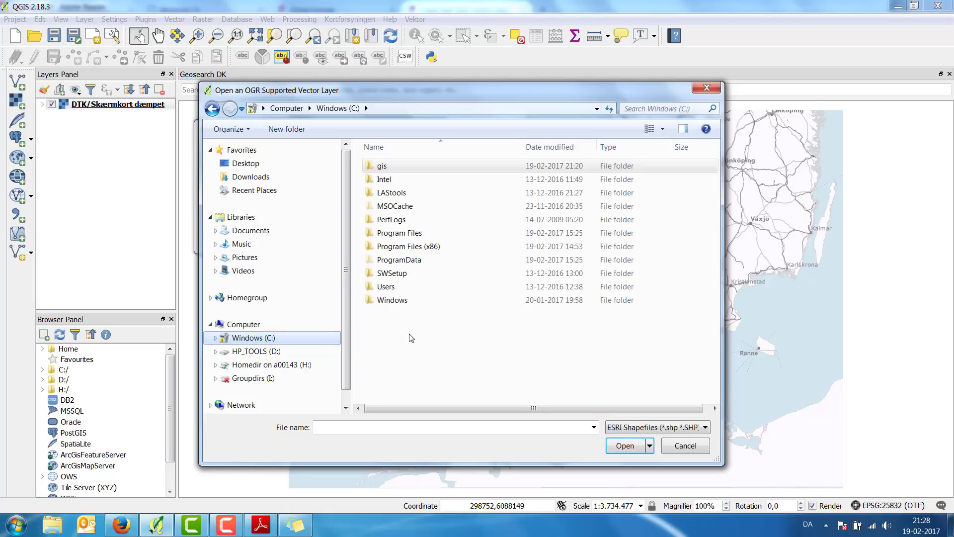
pyautogui.doubleClick(382, 167)
pyautogui.doubleClick(401, 167)
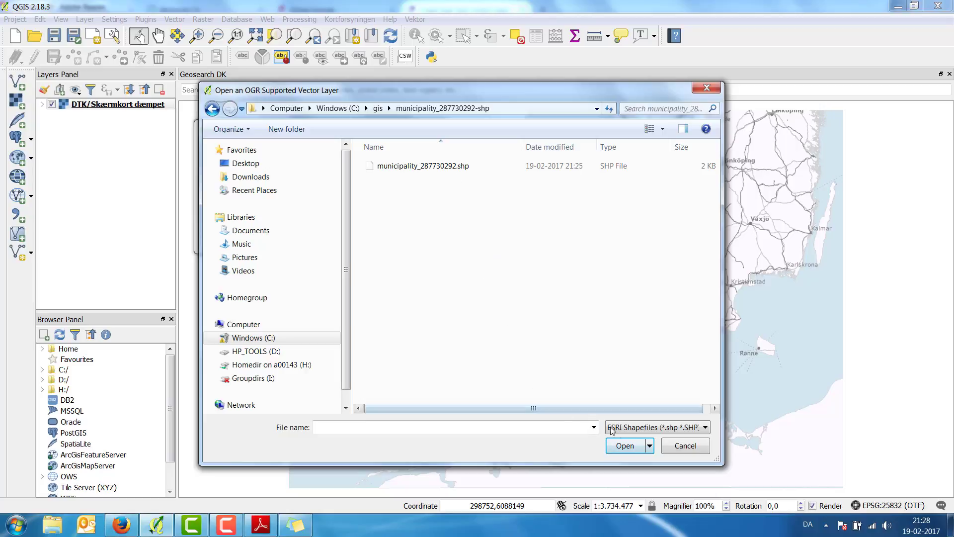
# Step: List files of all types in the dataset folder, and restrict the list back to ESRI Shapefiles
pyautogui.click(631, 430)
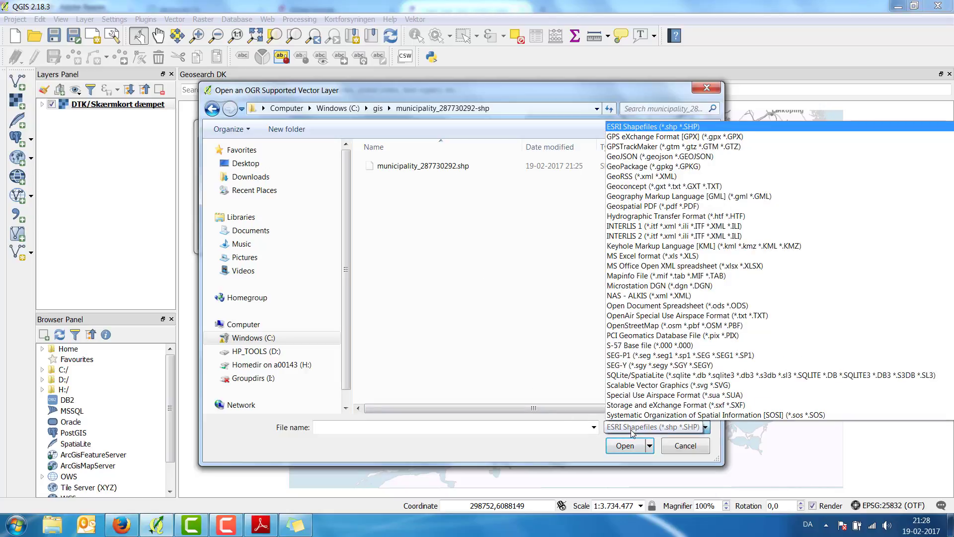
pyautogui.scroll(4, 653, 237)
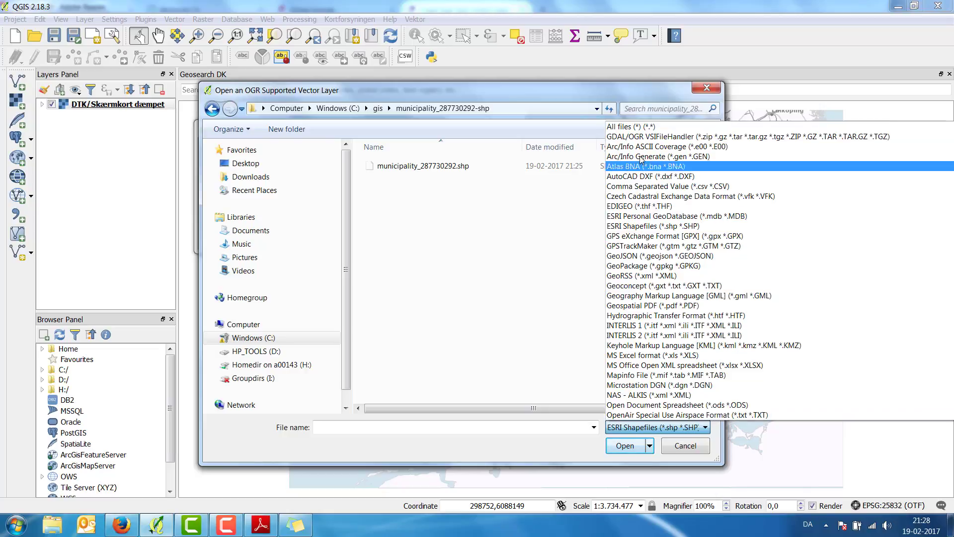
pyautogui.click(628, 127)
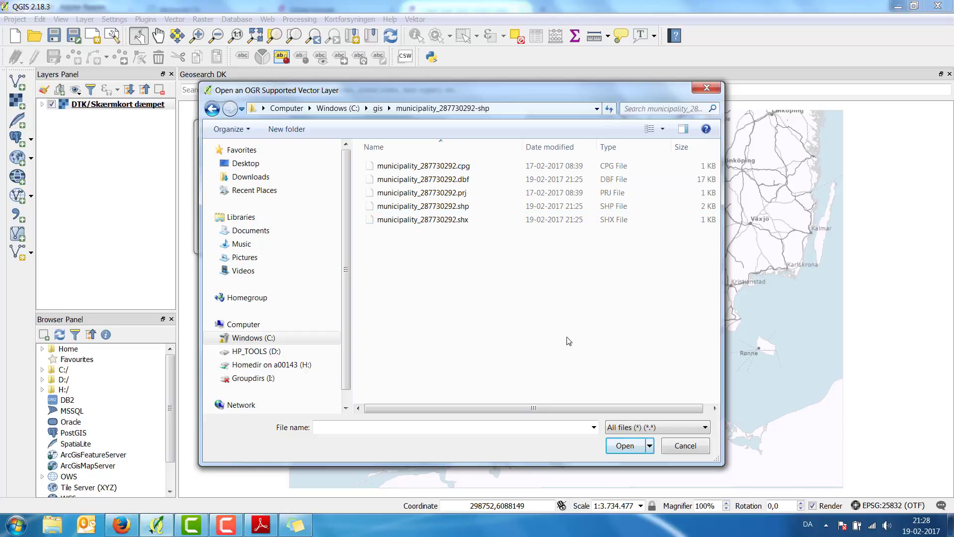
pyautogui.click(632, 429)
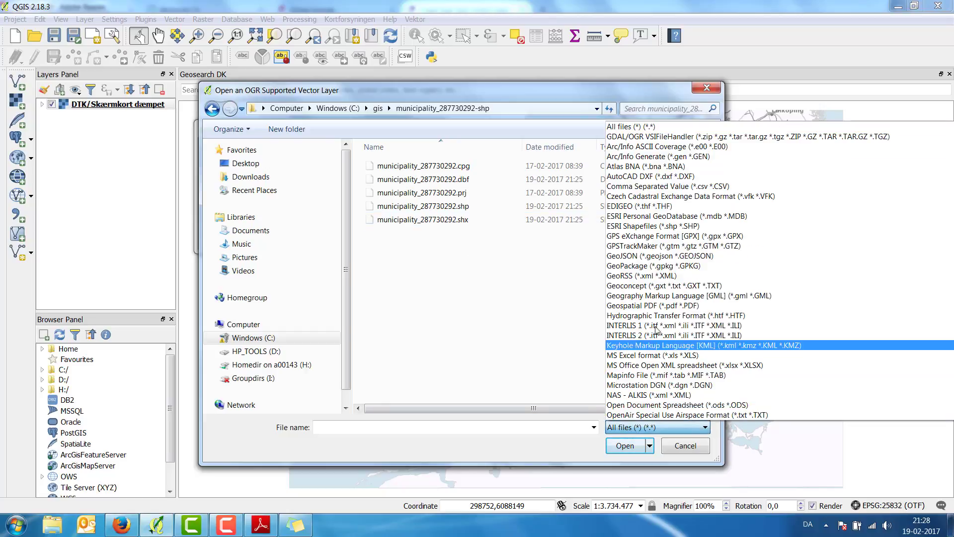
pyautogui.click(643, 227)
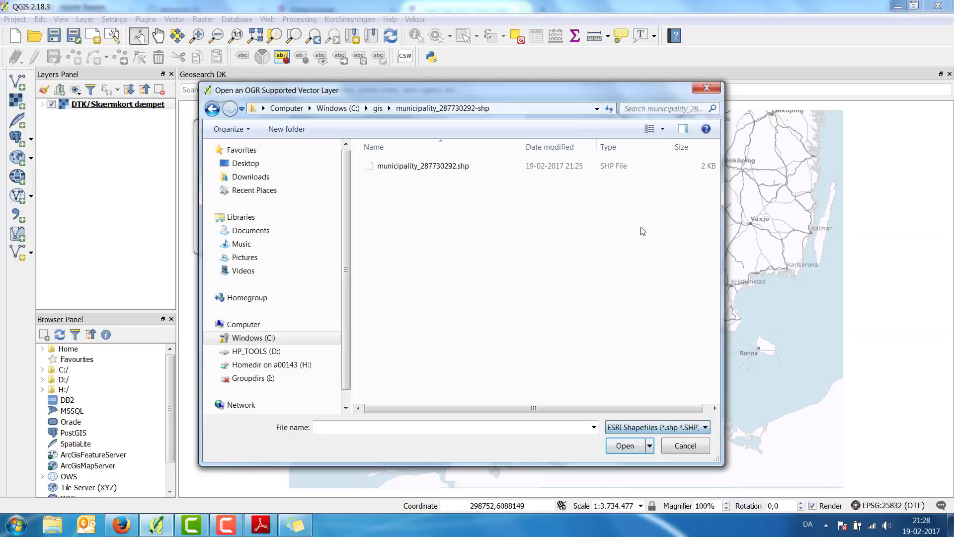
# Step: Choose municipality_287730292.shp as the dataset and add it to the project as a vector layer
pyautogui.click(403, 169)
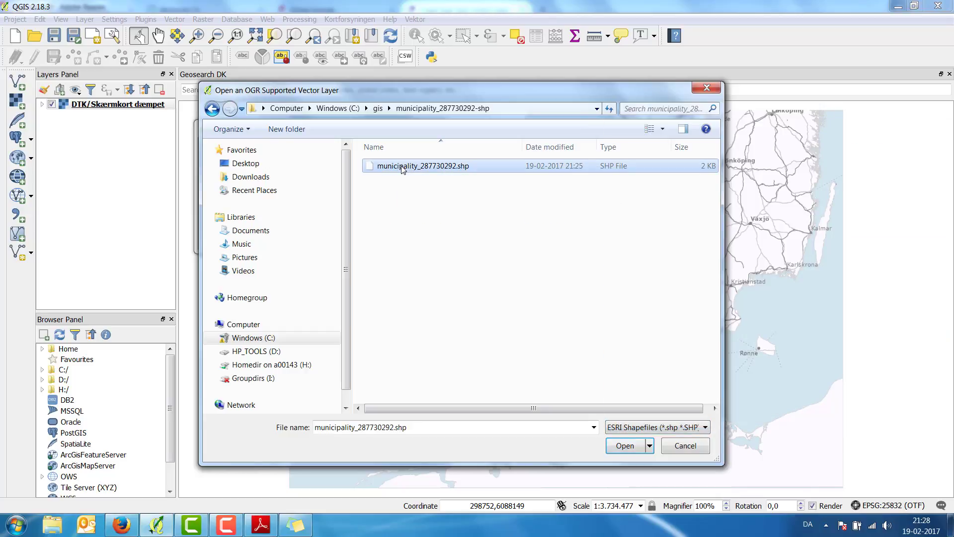
pyautogui.click(623, 446)
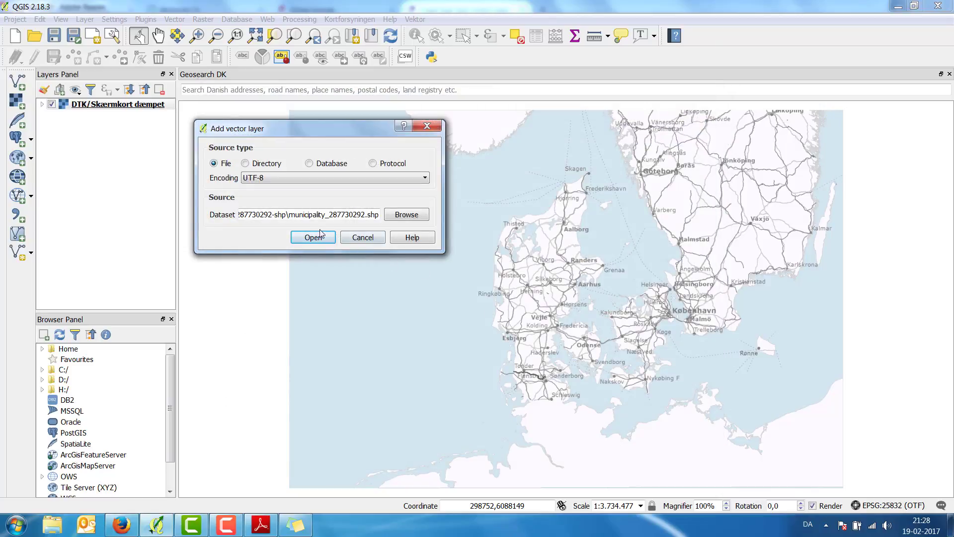
pyautogui.click(320, 235)
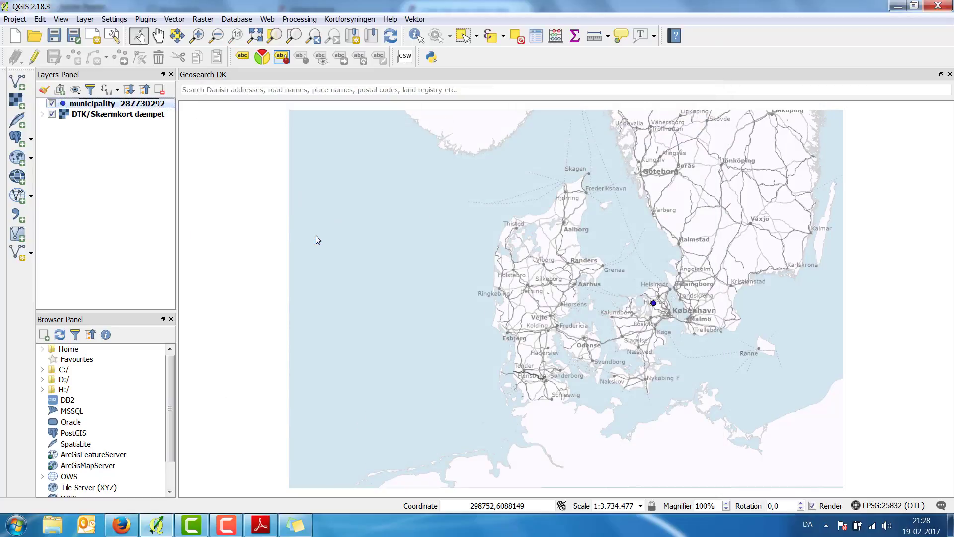
# Step: Select the municipality_287730292 layer and zoom the map to its extent
pyautogui.click(76, 116)
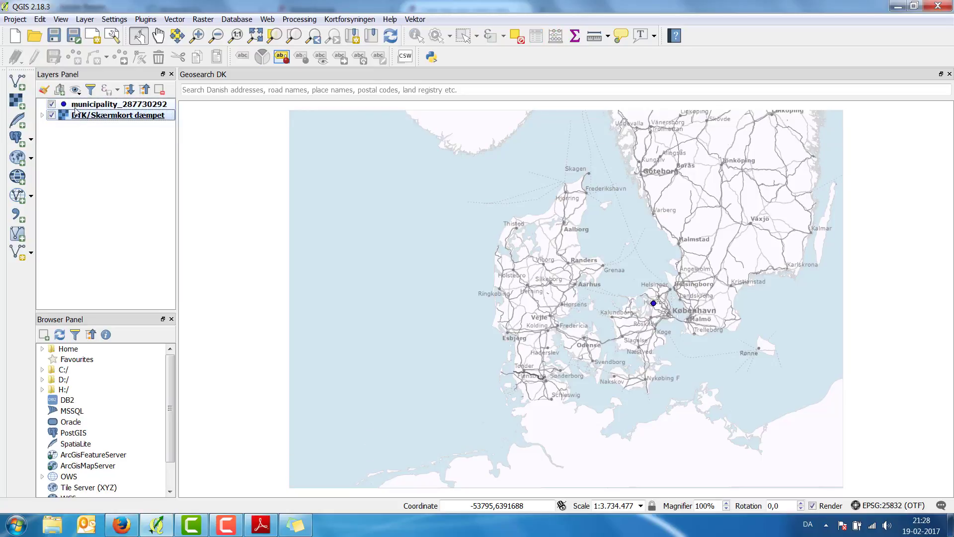
pyautogui.click(78, 108)
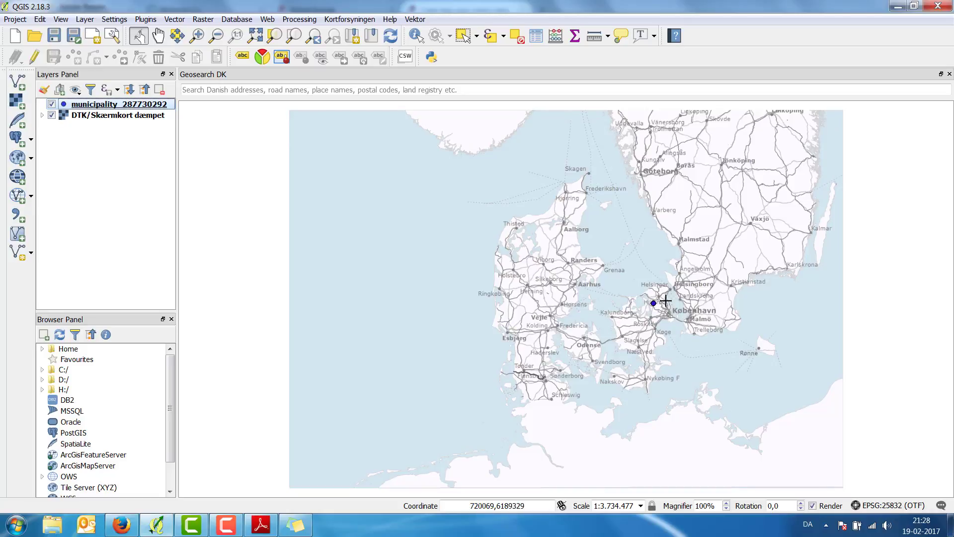
pyautogui.click(292, 39)
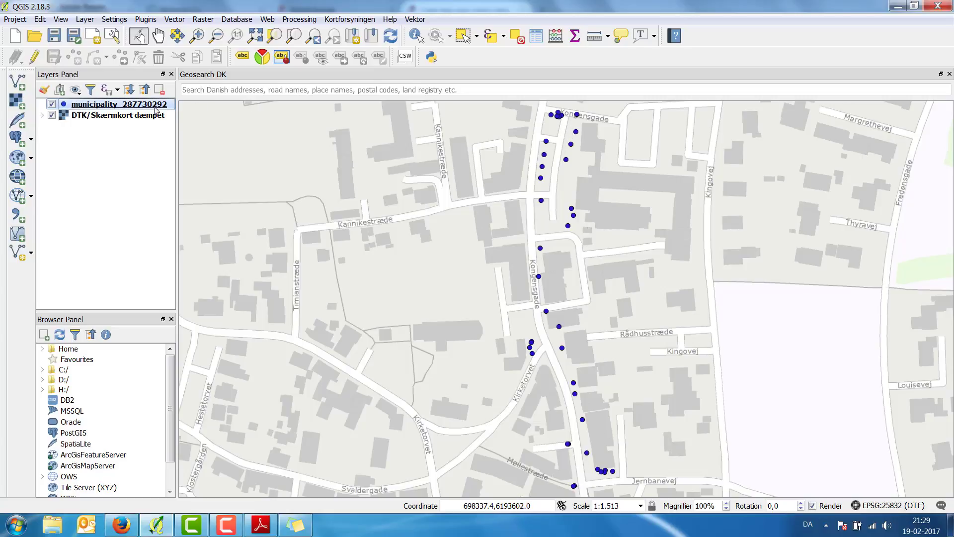
# Step: Open the municipality_287730292 layer's attribute table and sort its records by type, then by condition
pyautogui.rightClick(119, 106)
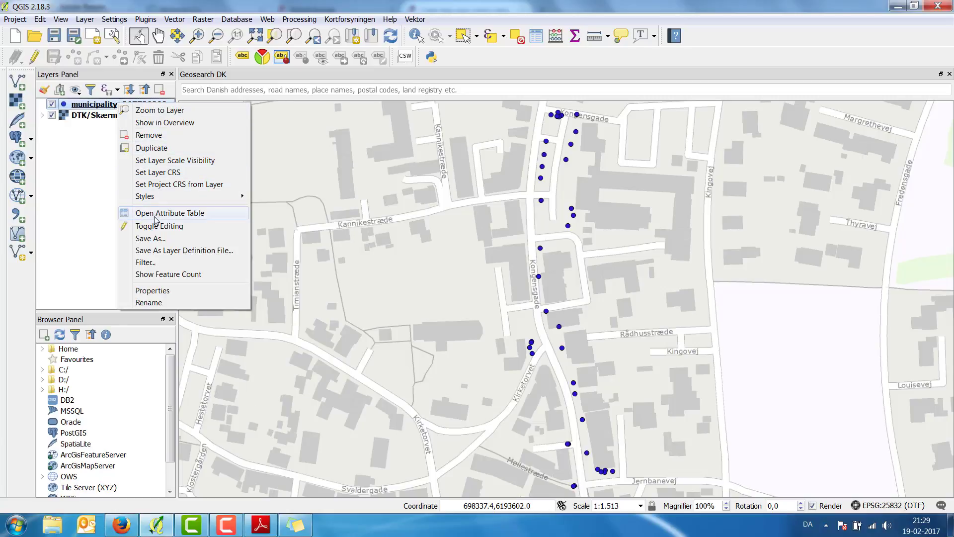
pyautogui.click(110, 107)
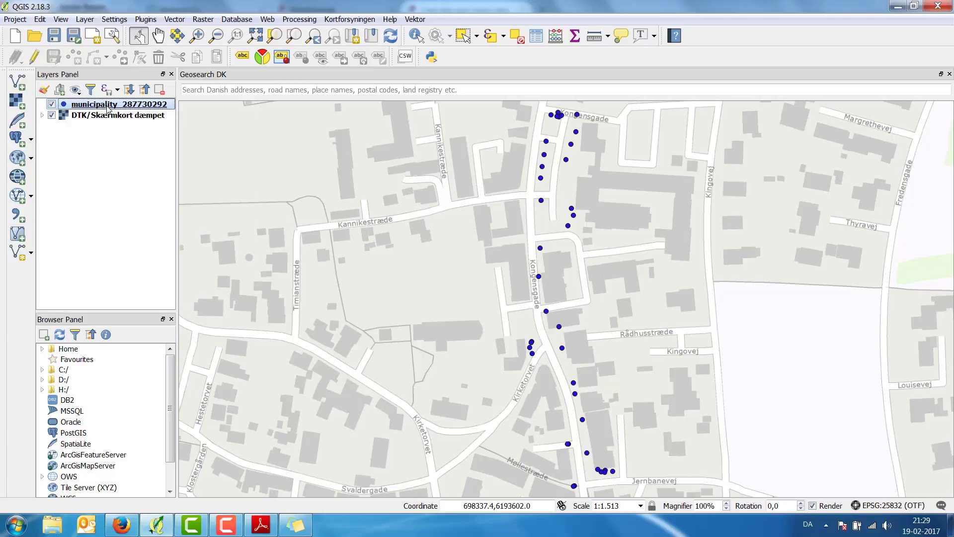
pyautogui.click(537, 37)
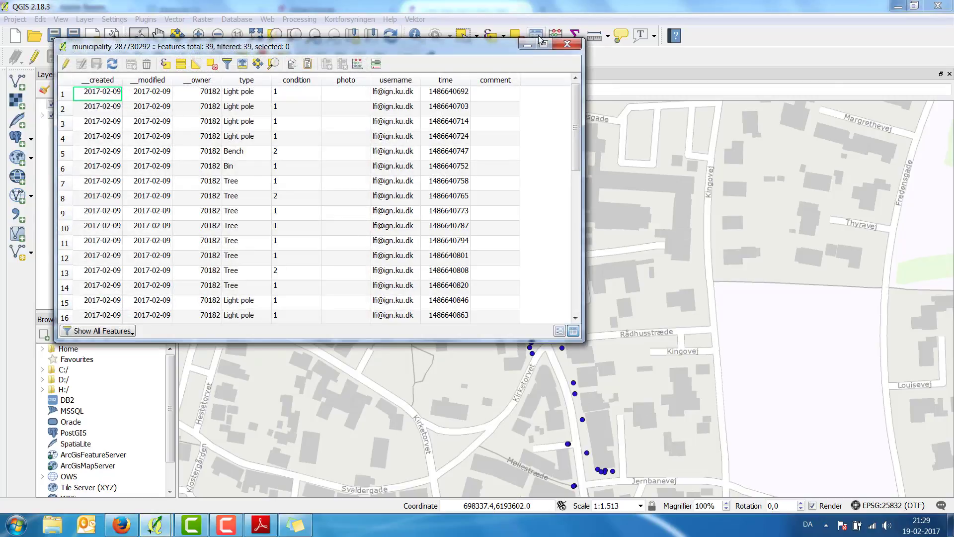
pyautogui.moveTo(383, 43); pyautogui.dragTo(535, 126)
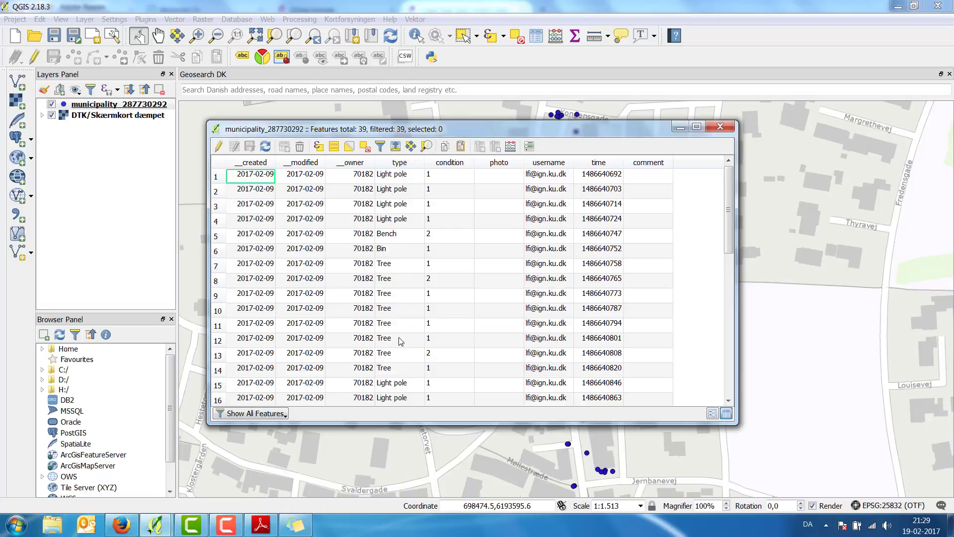
pyautogui.click(400, 163)
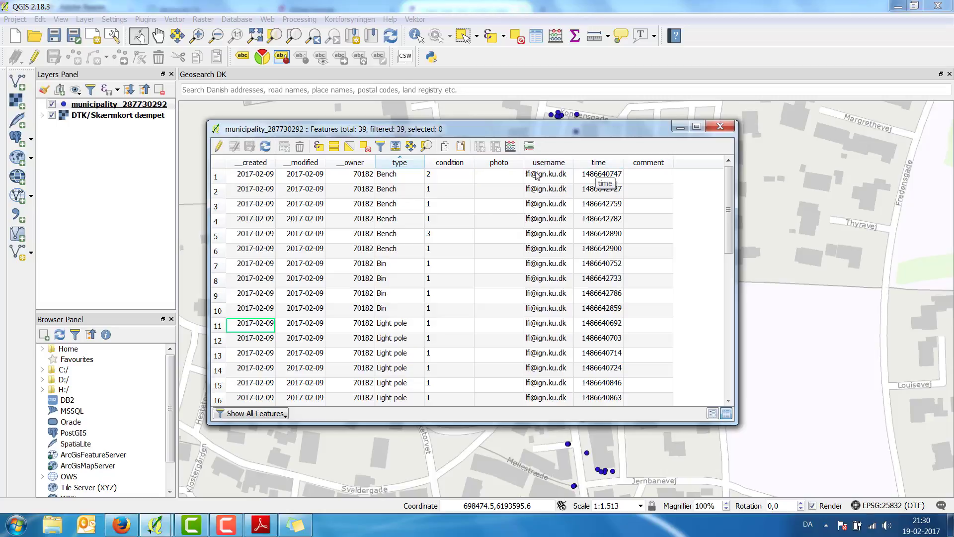
pyautogui.click(451, 165)
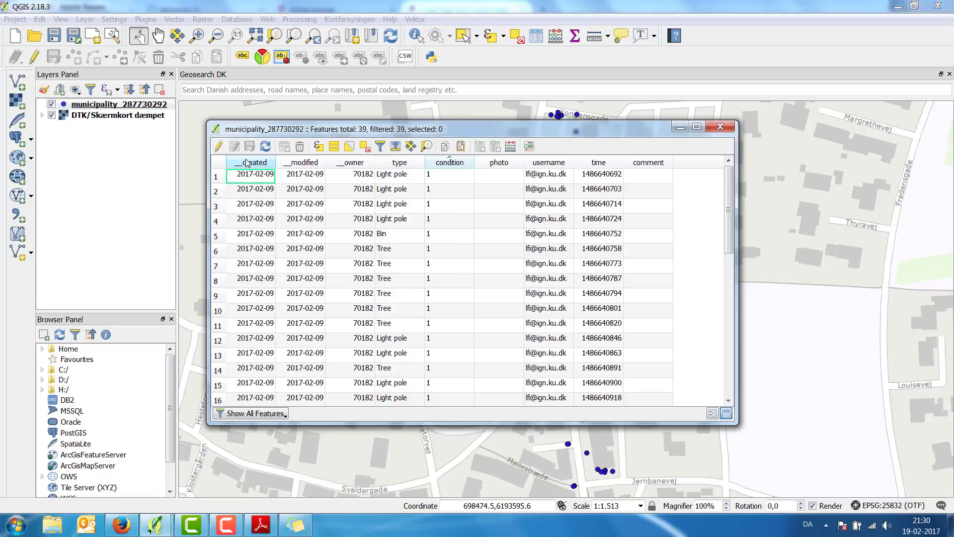
# Step: Turn on editing for the municipality layer and select the bin in row 5, keeping the table clear of the map points
pyautogui.click(219, 147)
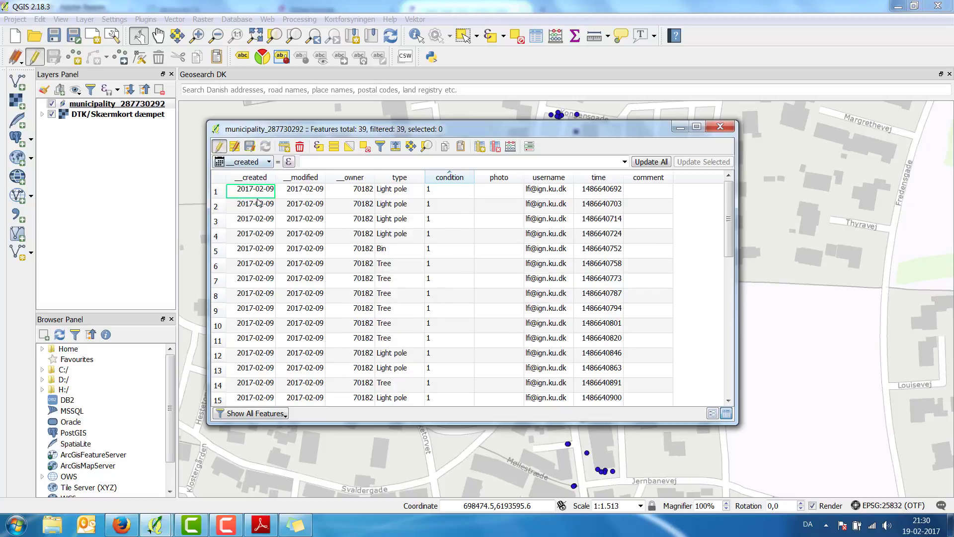
pyautogui.click(218, 251)
pyautogui.moveTo(359, 129); pyautogui.dragTo(734, 165)
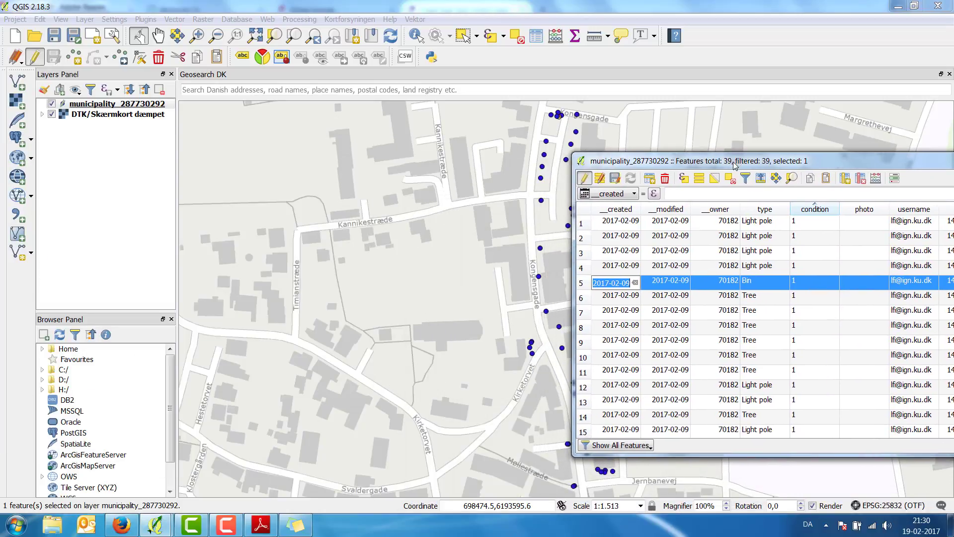
# Step: Select the tree in row 10 of the attribute table and zoom the map to it
pyautogui.click(583, 357)
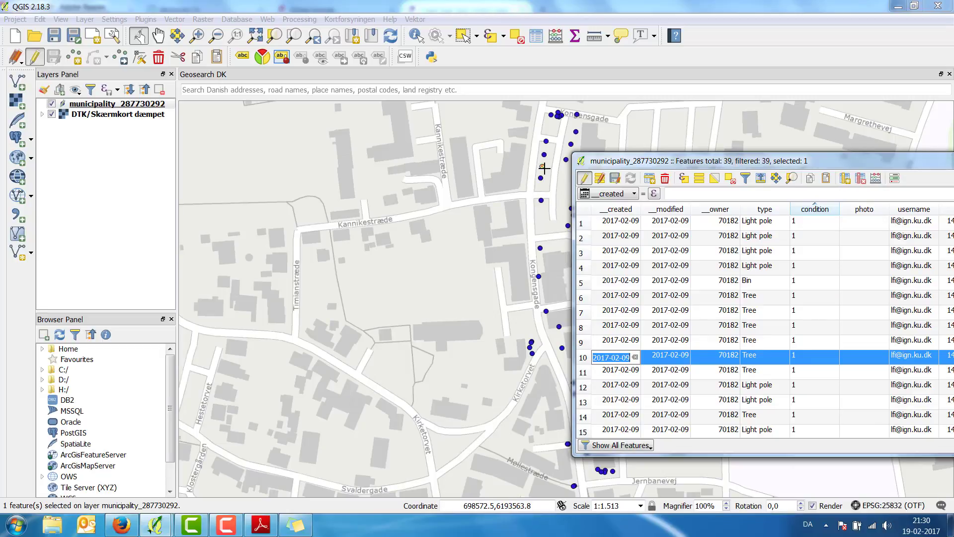
pyautogui.click(792, 182)
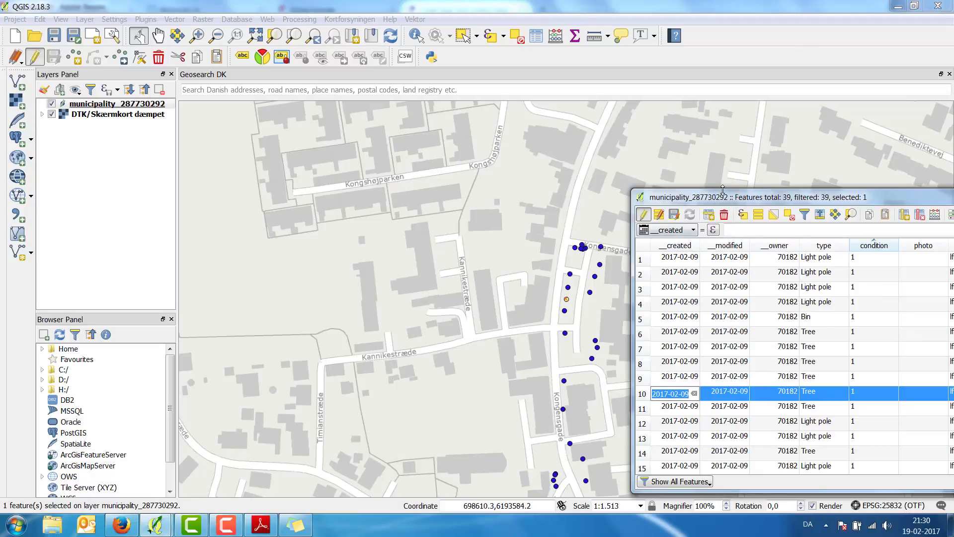
# Step: Save the condition of the tree in row 10 as 2 and close the attribute table with no feature selected
pyautogui.moveTo(722, 200); pyautogui.dragTo(429, 99)
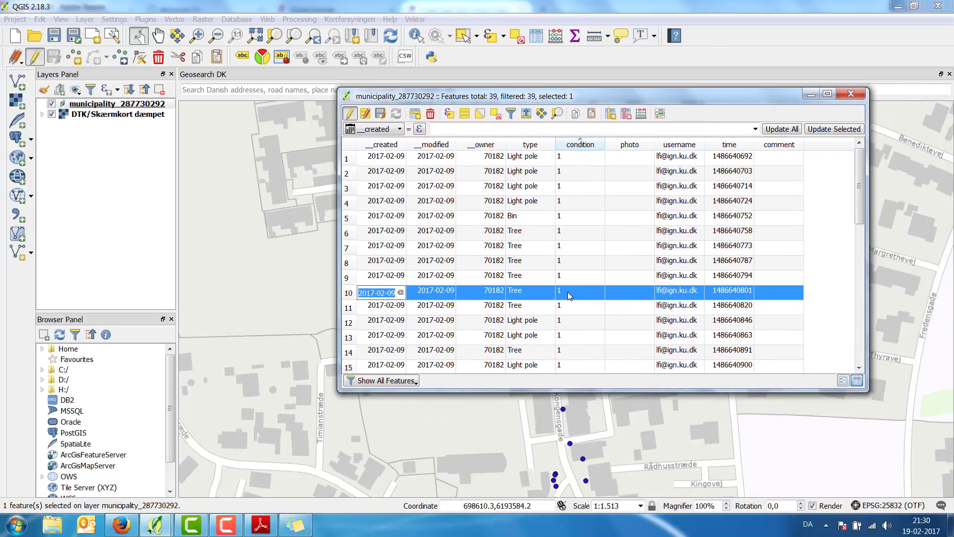
pyautogui.click(350, 113)
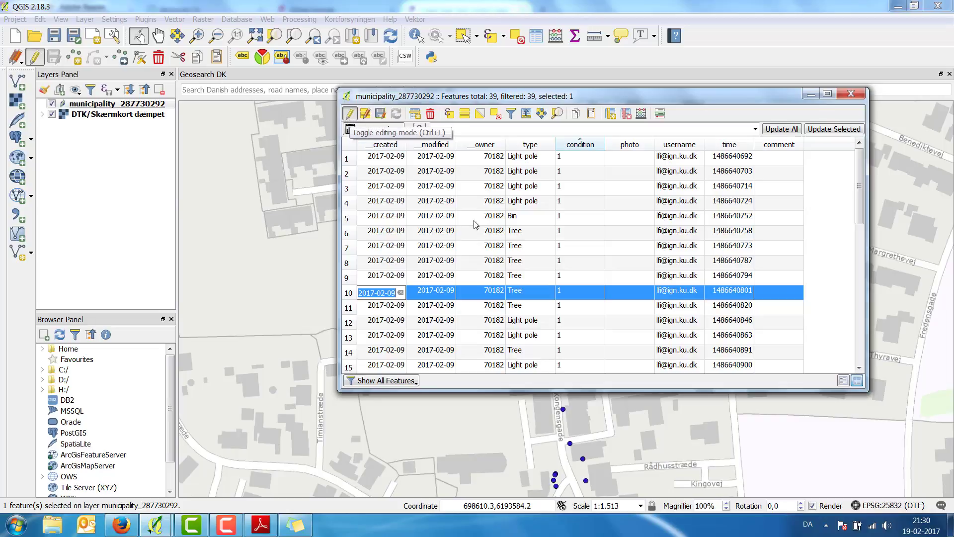
pyautogui.click(350, 113)
pyautogui.doubleClick(578, 292)
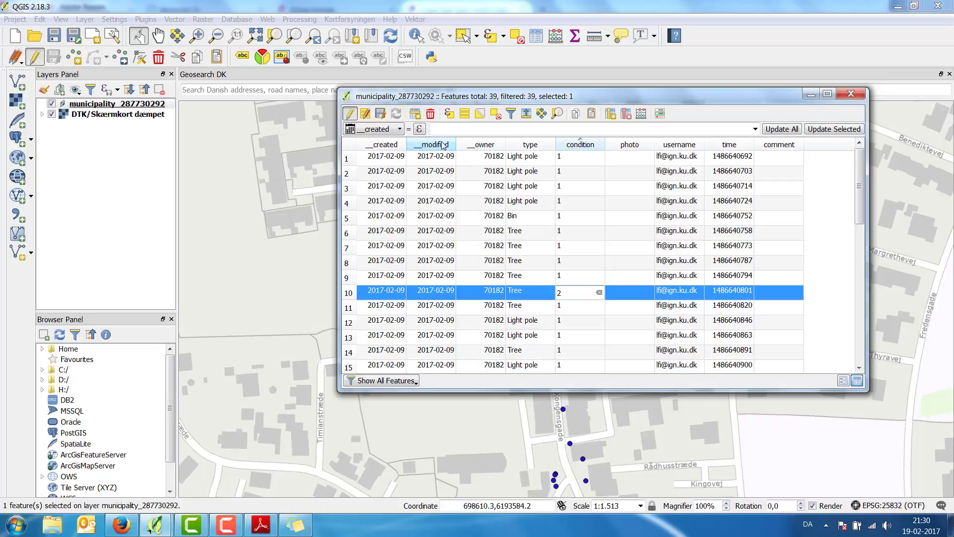
pyautogui.click(381, 114)
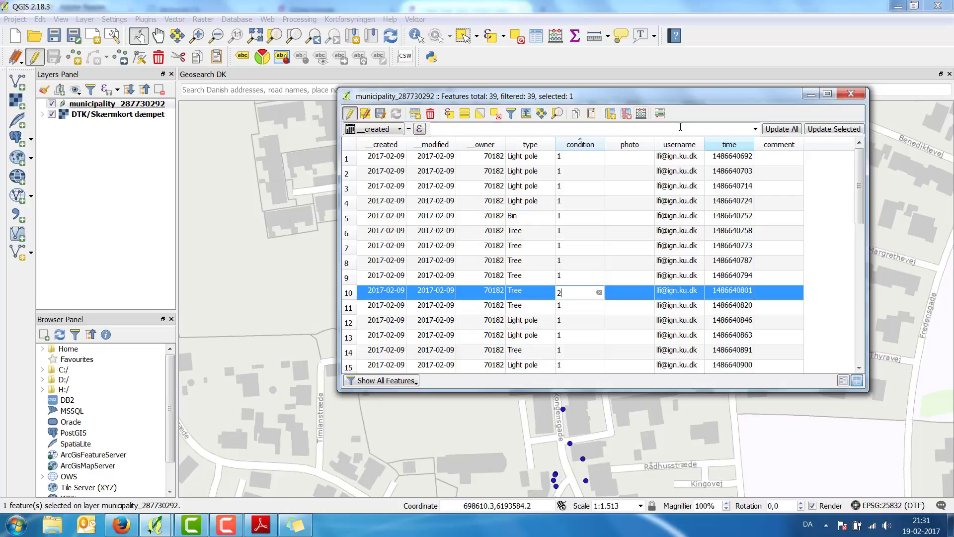
pyautogui.click(495, 113)
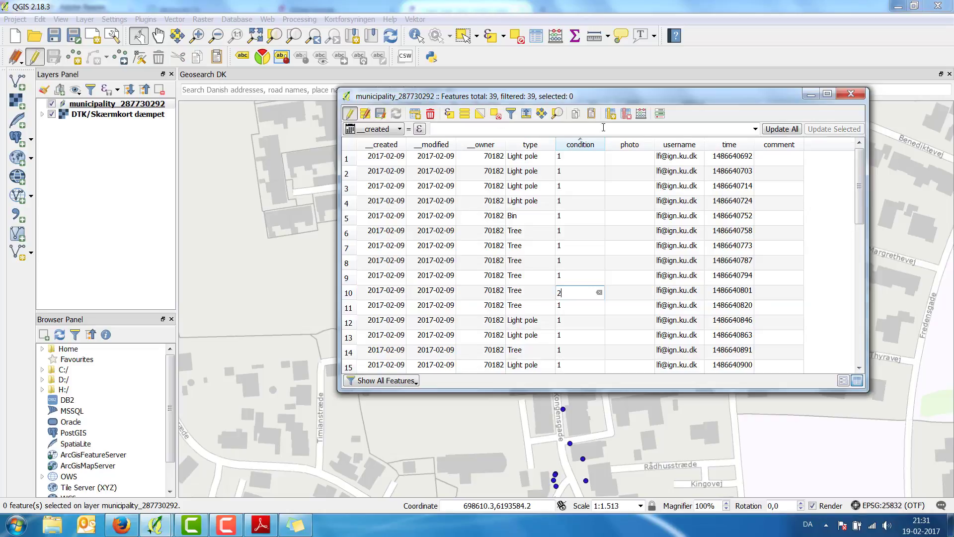
pyautogui.click(849, 94)
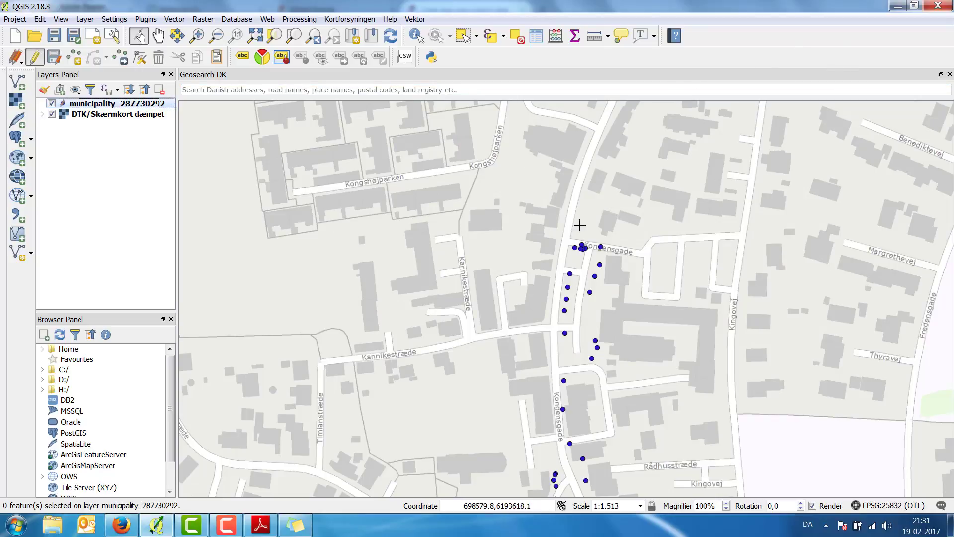
# Step: Duplicate the municipality_287730292 layer and widen the layer list so the full layer names fit
pyautogui.rightClick(122, 106)
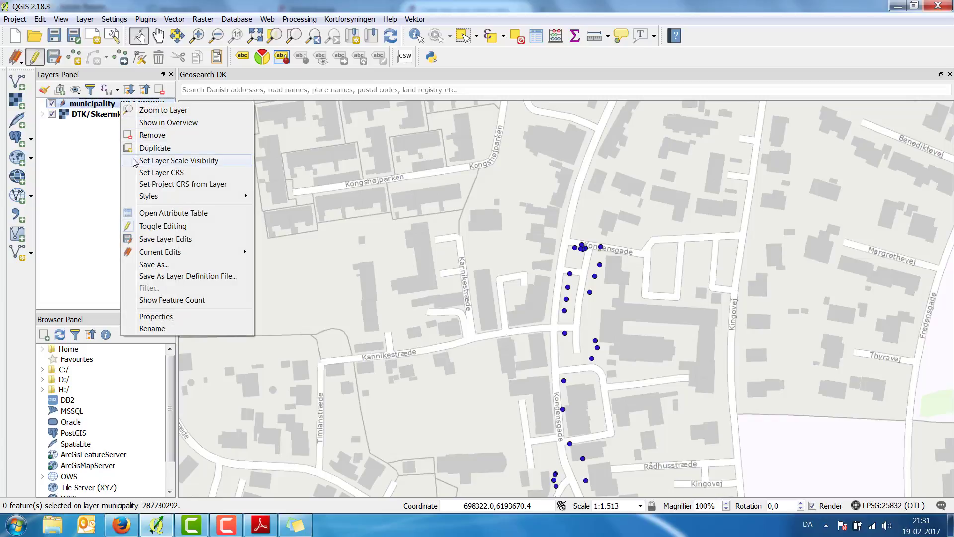
pyautogui.moveTo(147, 196)
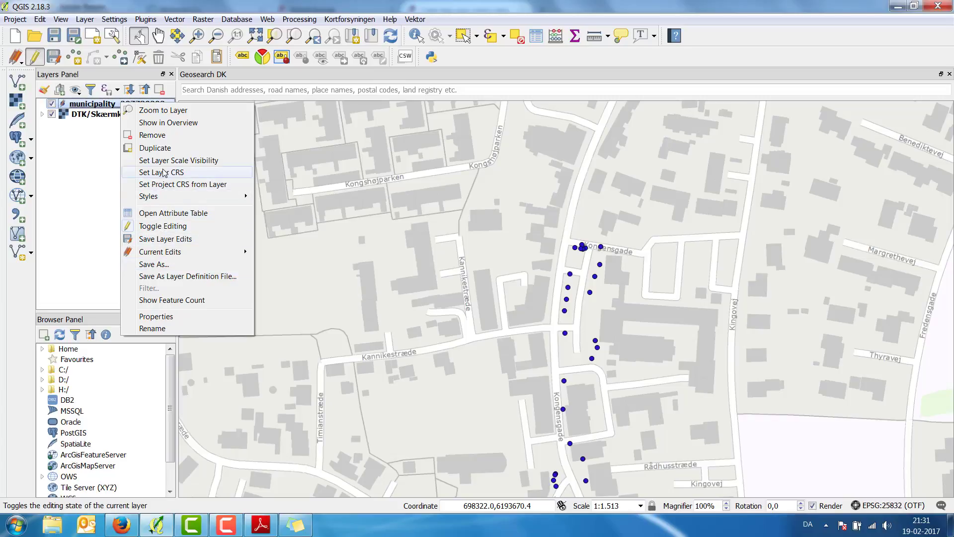
pyautogui.click(154, 149)
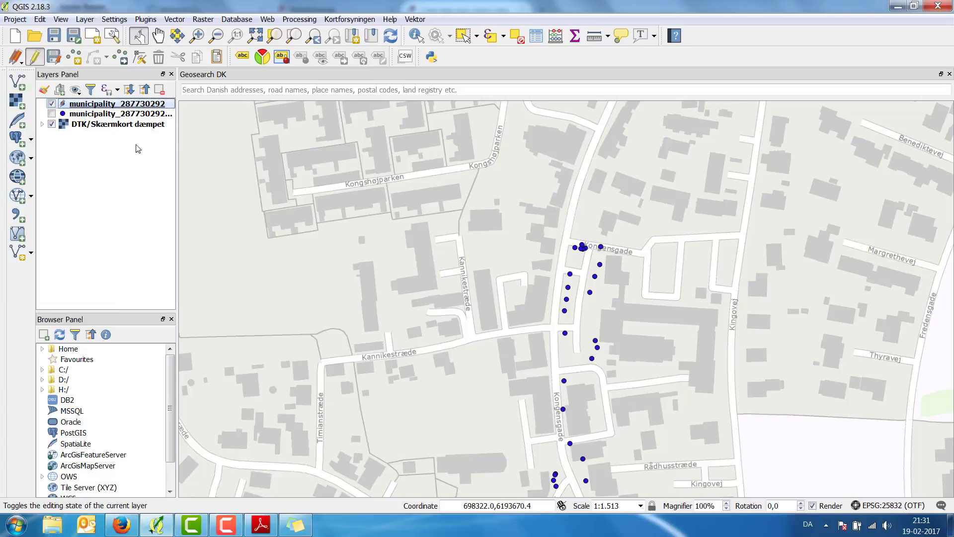
pyautogui.moveTo(177, 157); pyautogui.dragTo(207, 160)
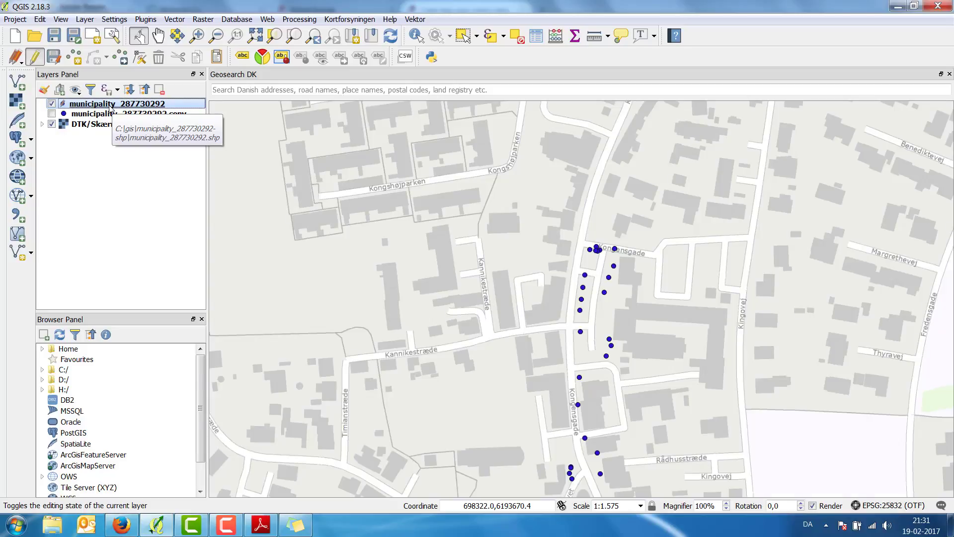
# Step: Rename the original municipality_287730292 layer to Type
pyautogui.rightClick(111, 107)
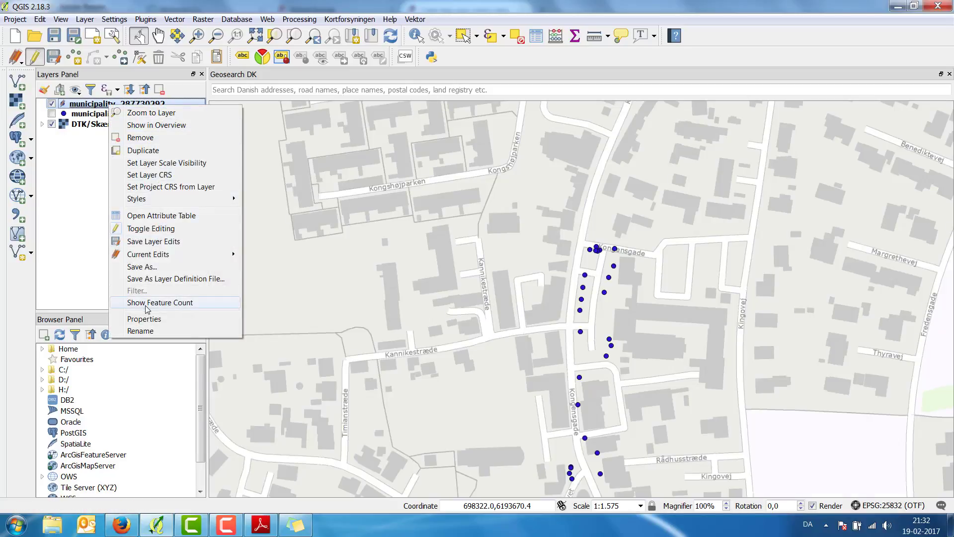
pyautogui.click(141, 331)
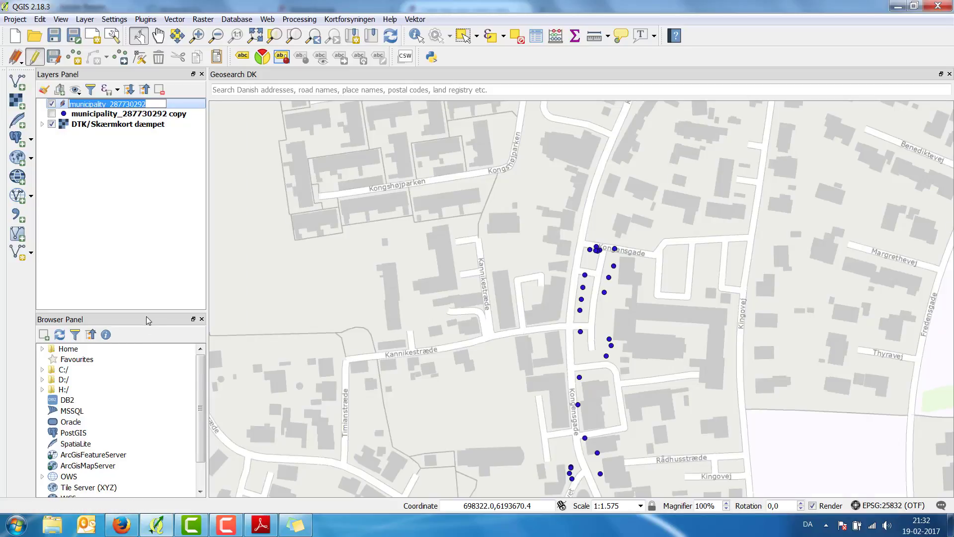
pyautogui.write('Type')
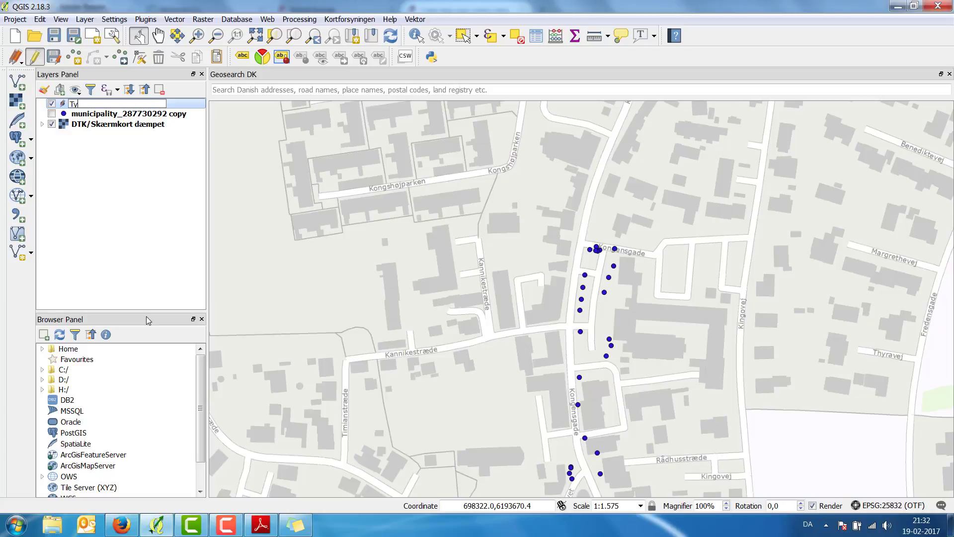
# Step: Rename the municipality_287730292 copy layer to Condition and make it visible on the map
pyautogui.click(148, 115)
pyautogui.rightClick(148, 116)
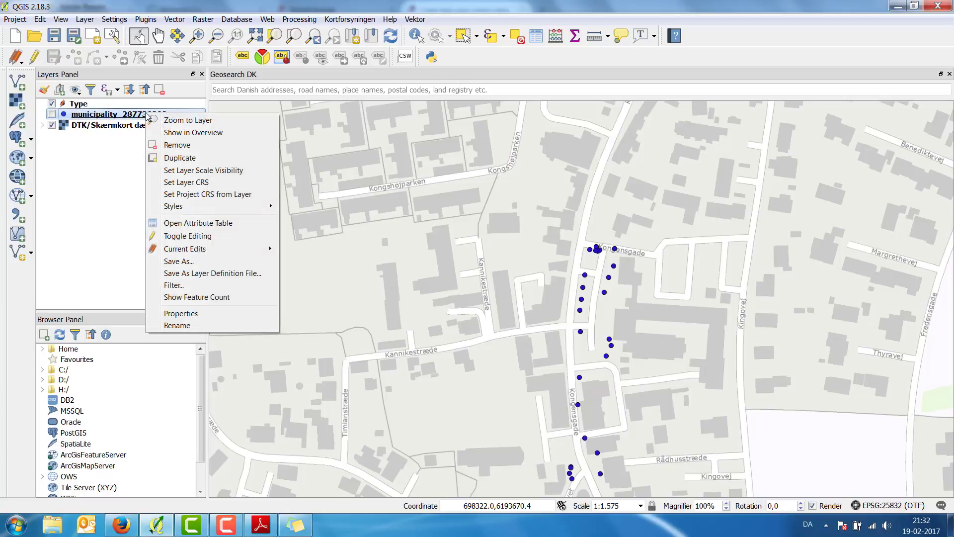
pyautogui.click(177, 326)
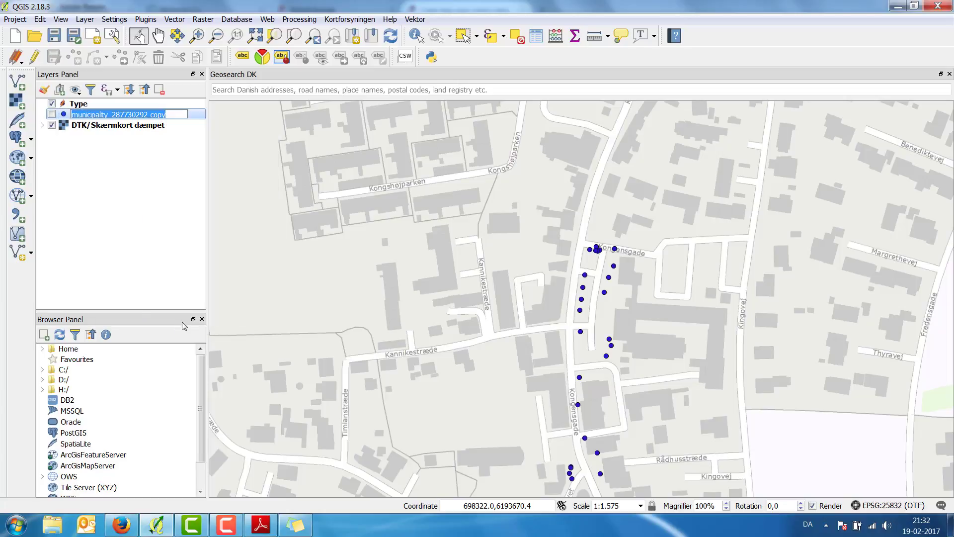
pyautogui.write('Condition')
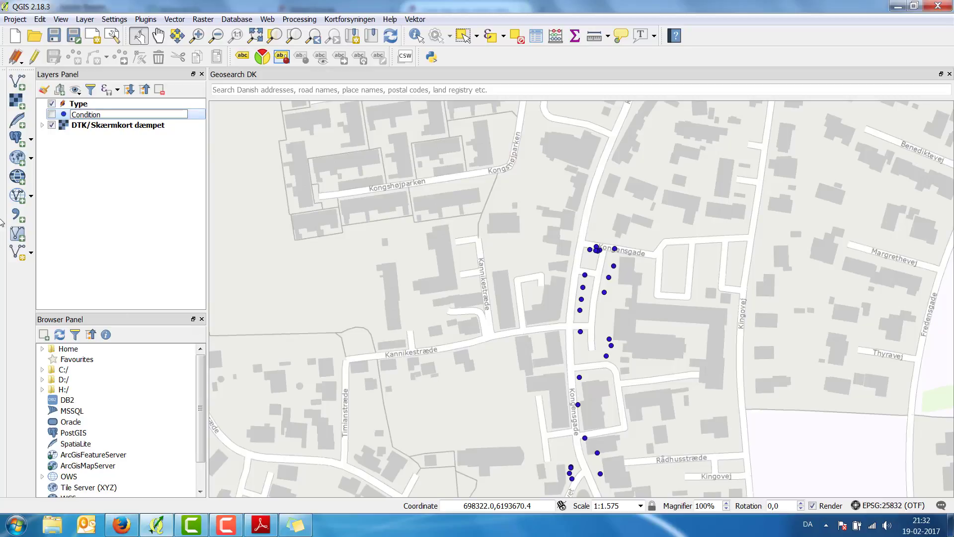
pyautogui.click(107, 152)
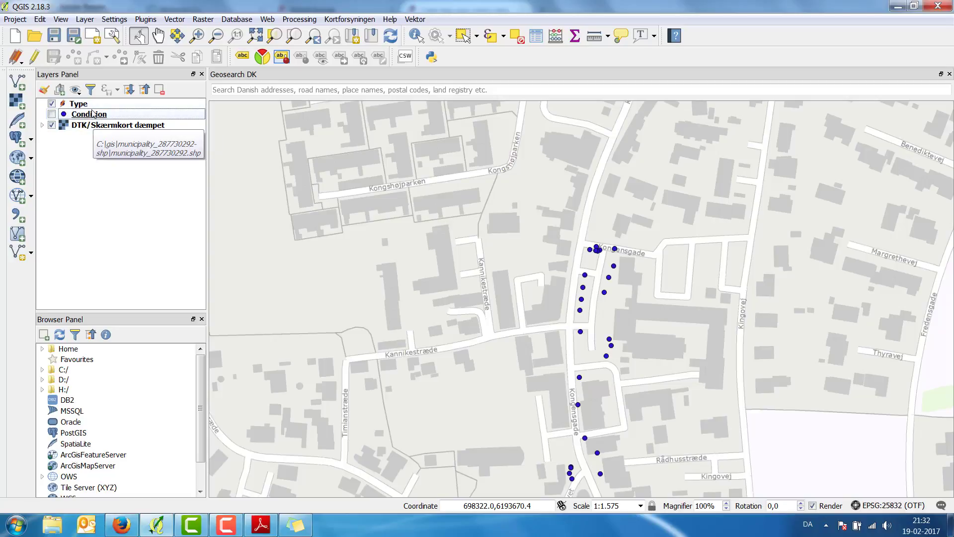
pyautogui.click(51, 115)
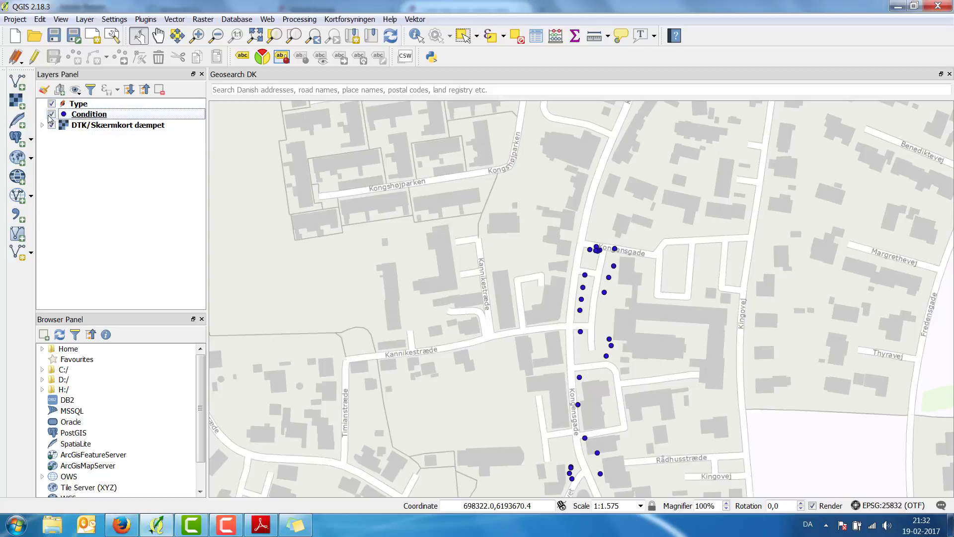
# Step: Look over the Type layer's records in its attribute table and close the table
pyautogui.click(84, 107)
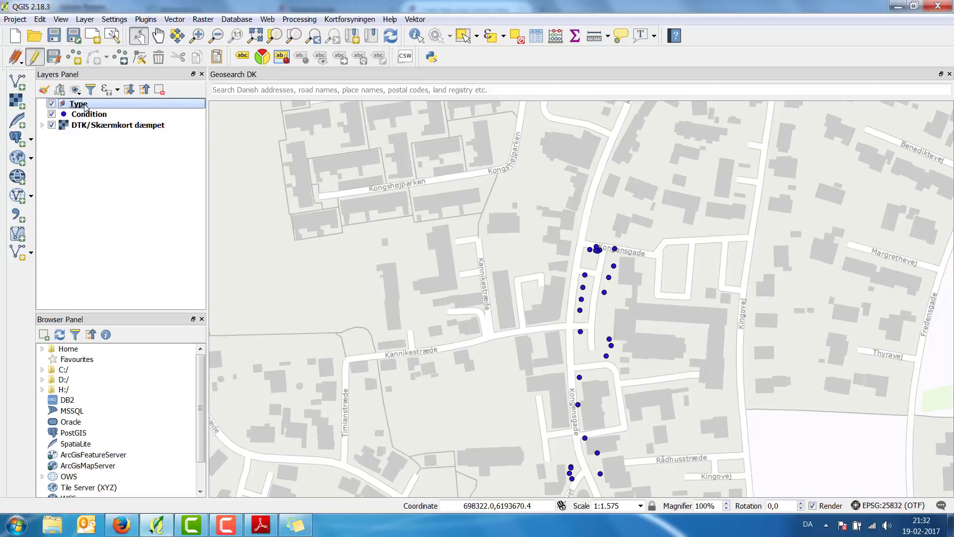
pyautogui.click(542, 39)
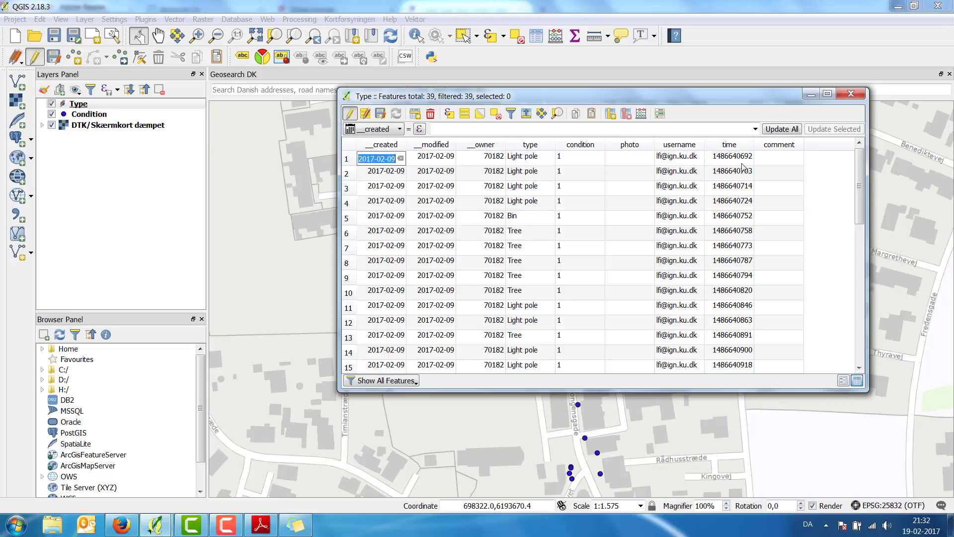
pyautogui.click(848, 95)
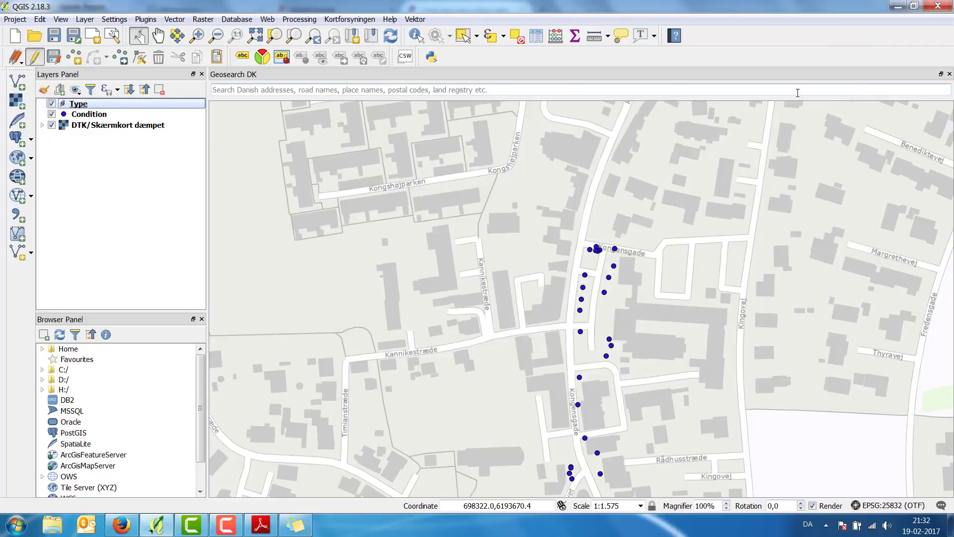
# Step: Style the Type layer as Categorized on the type column, classify its values and apply the style
pyautogui.doubleClick(77, 107)
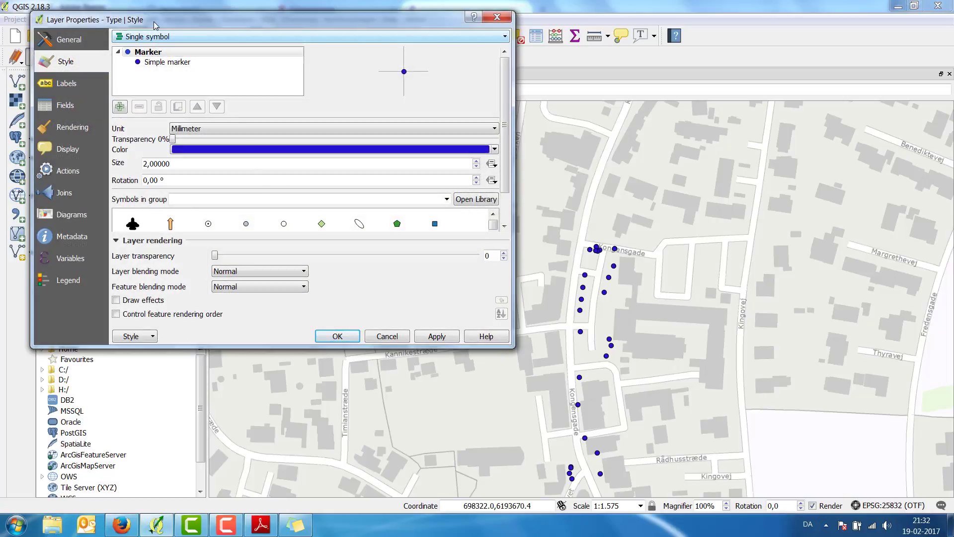
pyautogui.moveTo(155, 25); pyautogui.dragTo(318, 65)
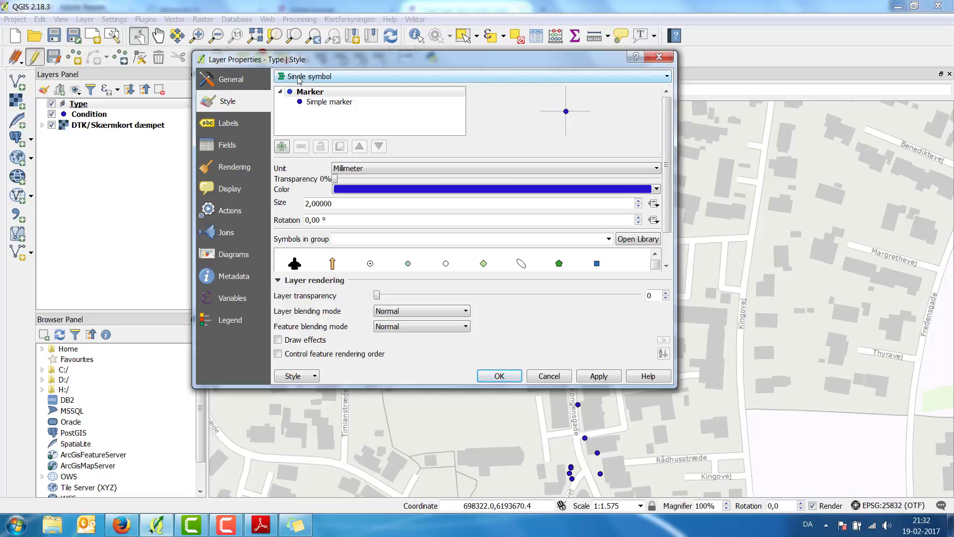
pyautogui.click(328, 80)
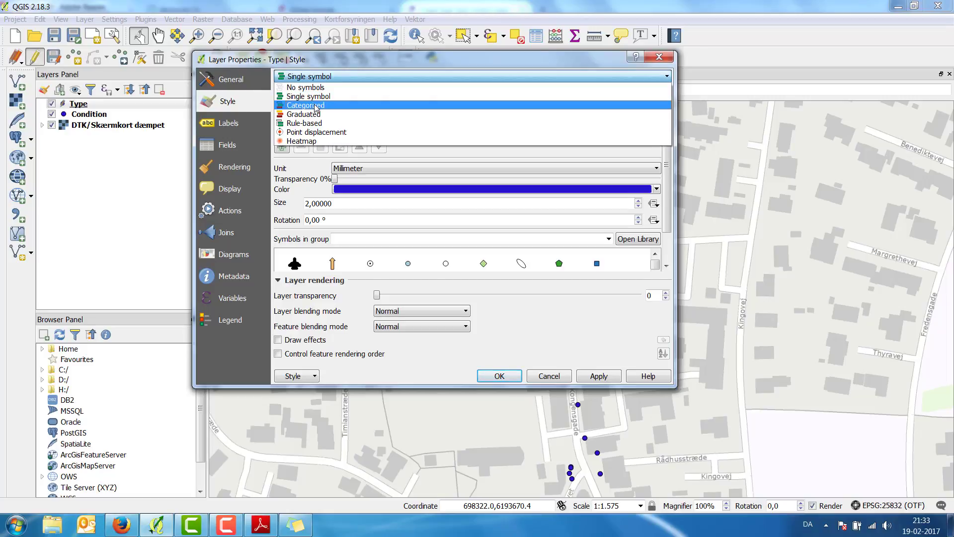
pyautogui.click(317, 106)
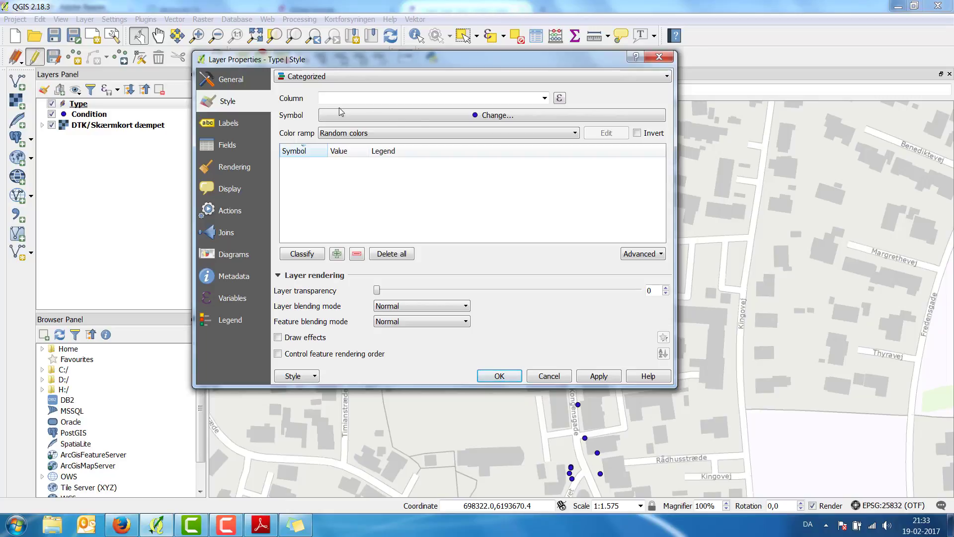
pyautogui.click(545, 99)
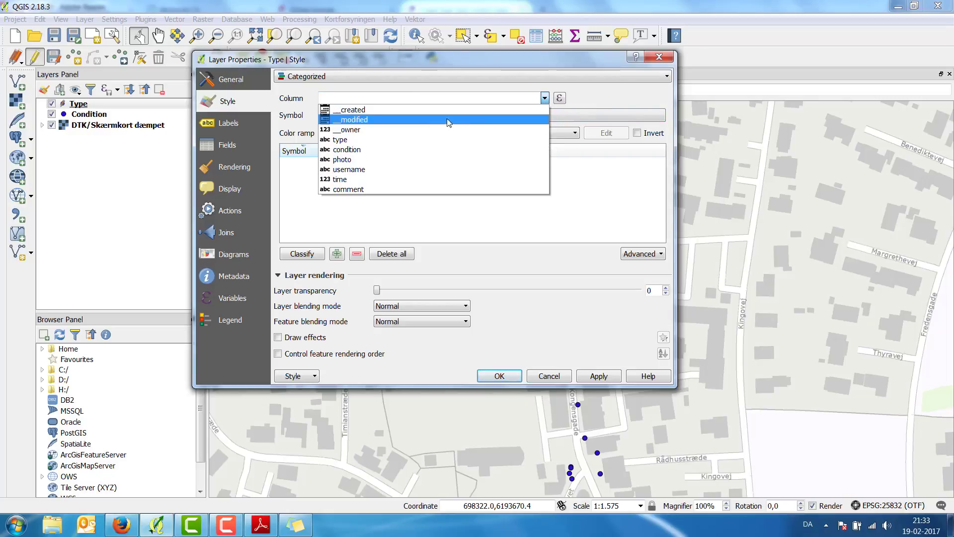
pyautogui.click(351, 139)
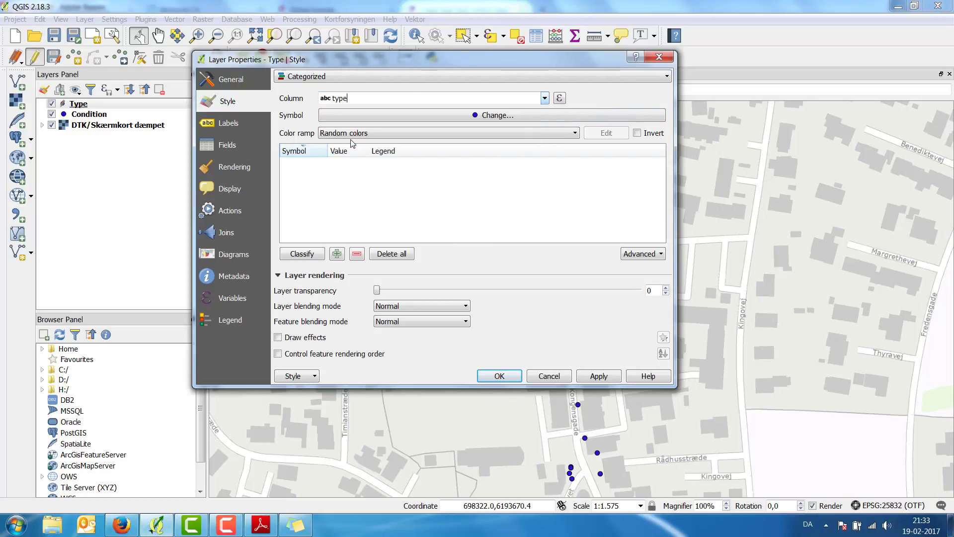
pyautogui.click(304, 254)
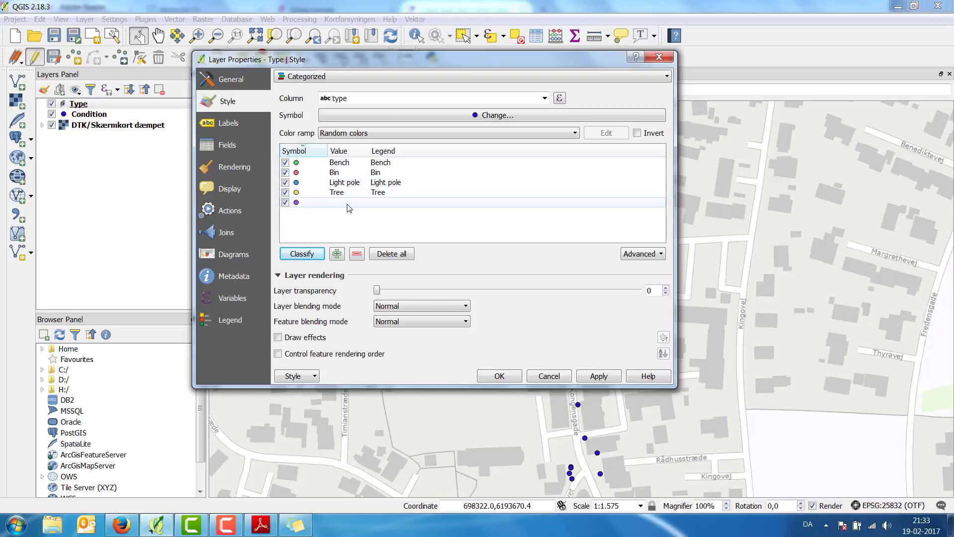
pyautogui.click(499, 377)
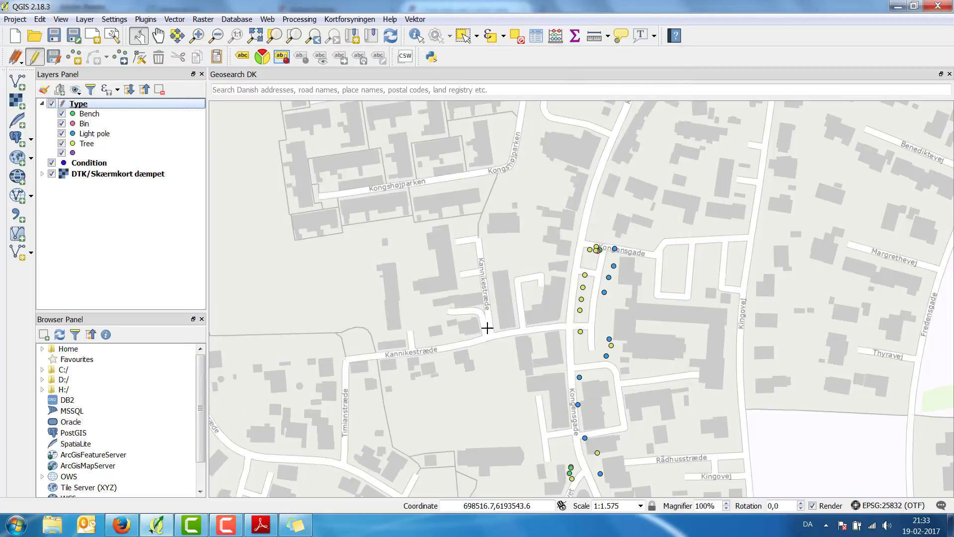
# Step: Show the feature count for the Type layer's categories and hide the layer on the map
pyautogui.rightClick(93, 105)
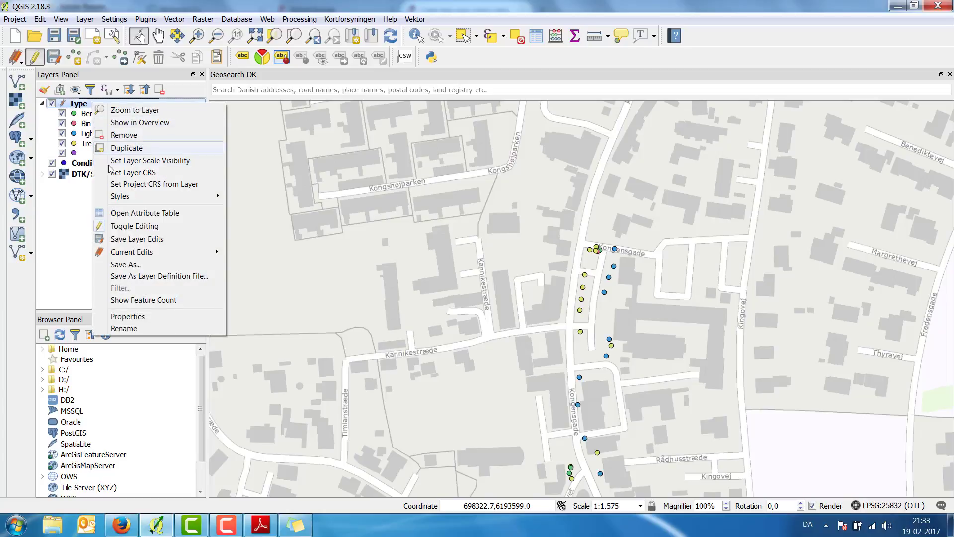
pyautogui.click(135, 301)
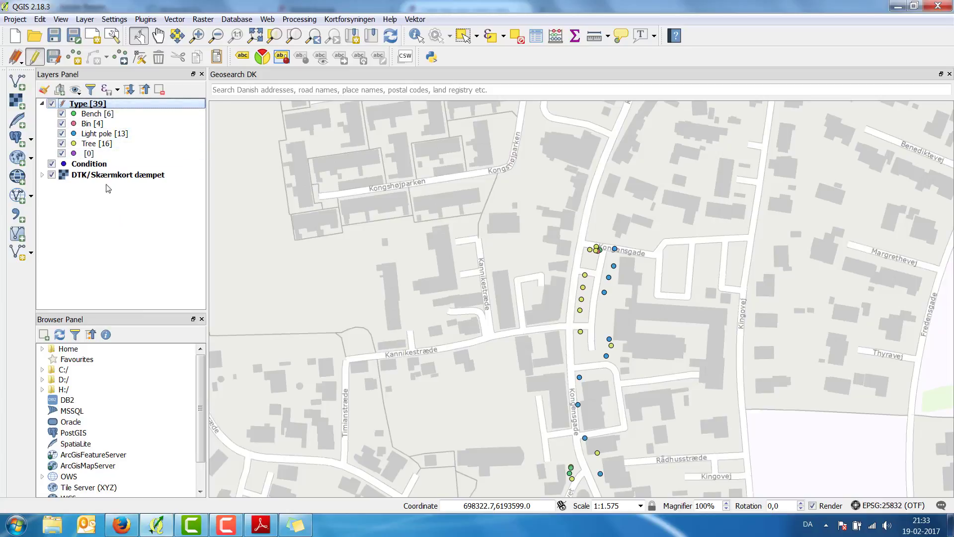
pyautogui.click(52, 104)
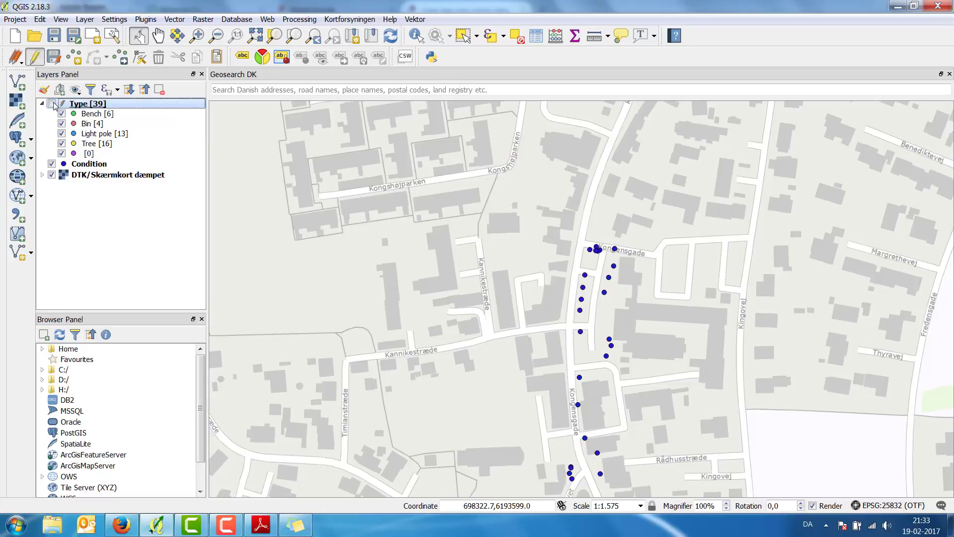
# Step: Style the Condition layer as Categorized on the condition column
pyautogui.click(89, 167)
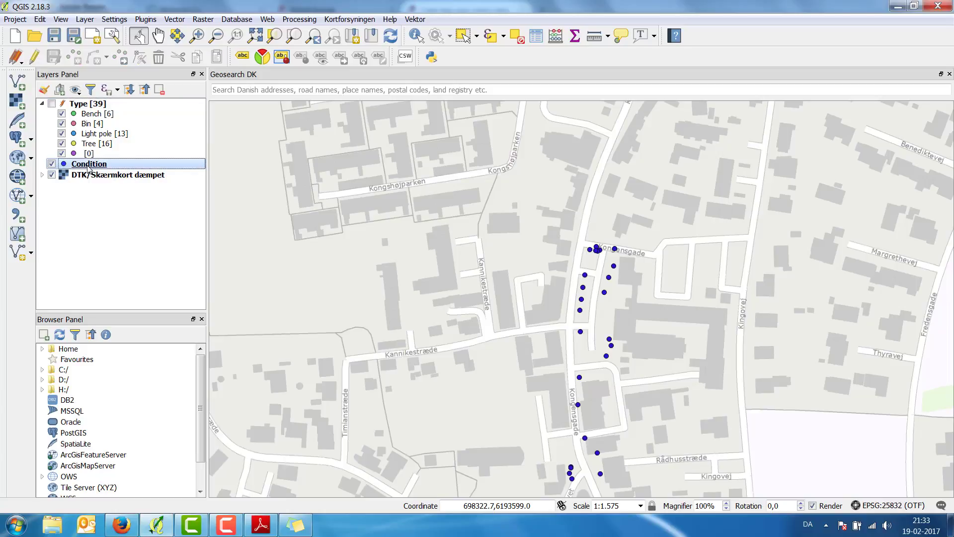
pyautogui.doubleClick(89, 166)
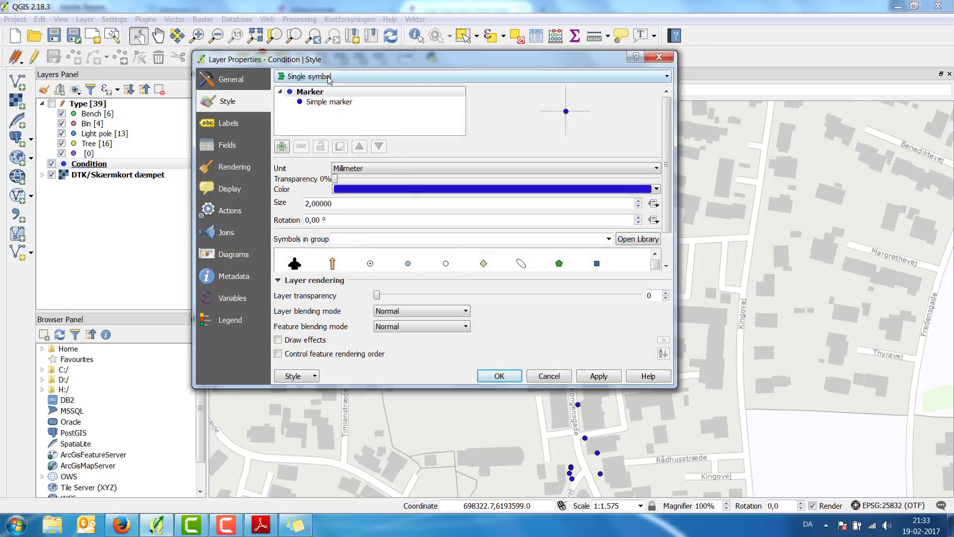
pyautogui.click(329, 79)
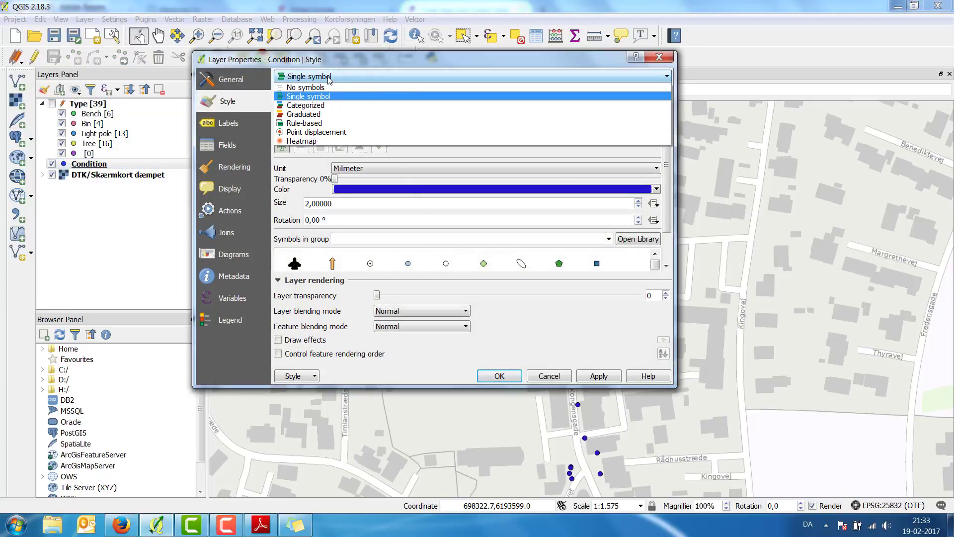
pyautogui.click(314, 106)
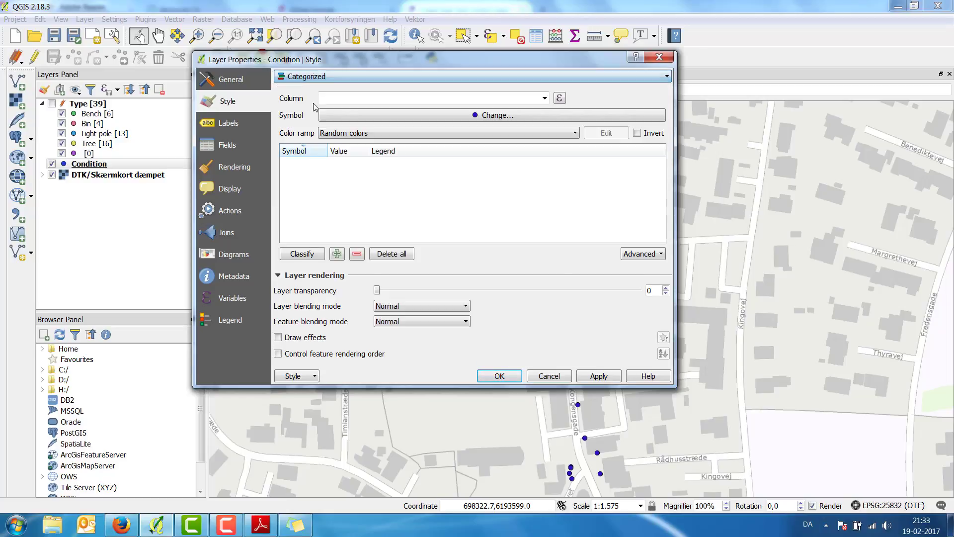
pyautogui.click(544, 100)
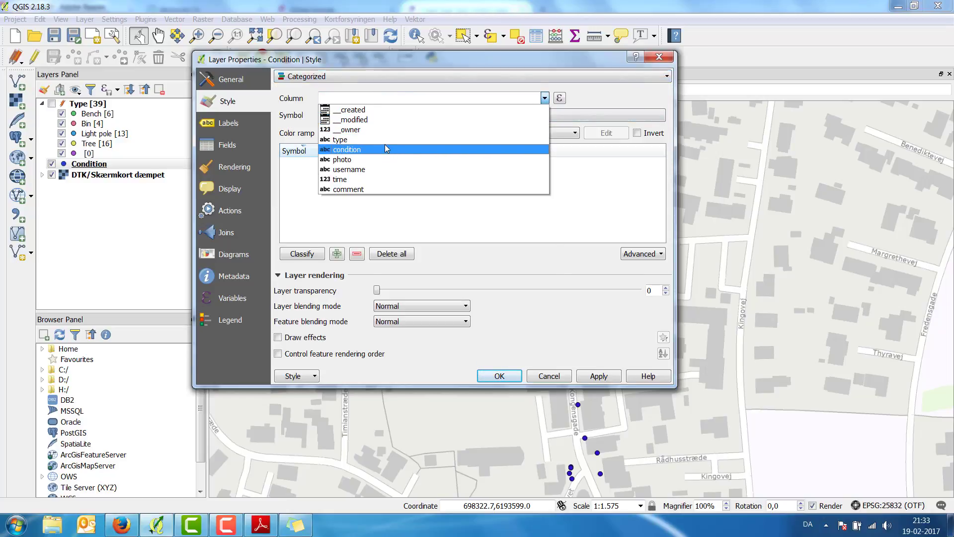
pyautogui.click(346, 151)
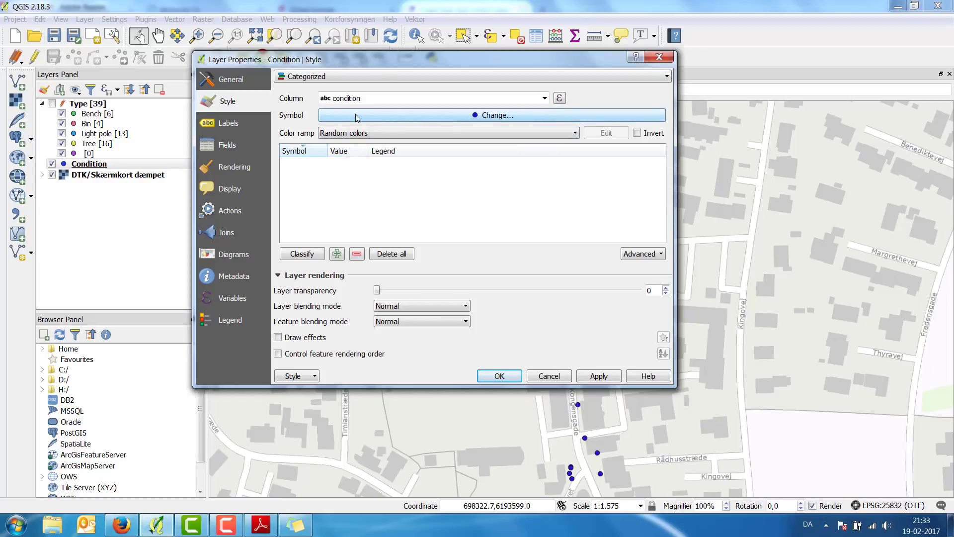
# Step: Change the Condition layer's base symbol to the triangle marker and classify the condition values
pyautogui.click(475, 117)
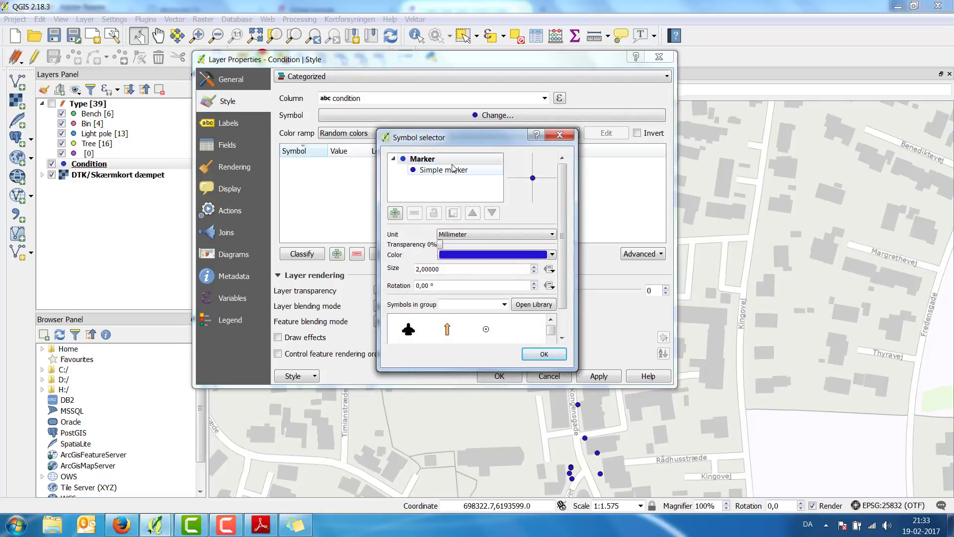
pyautogui.moveTo(571, 369); pyautogui.dragTo(774, 463)
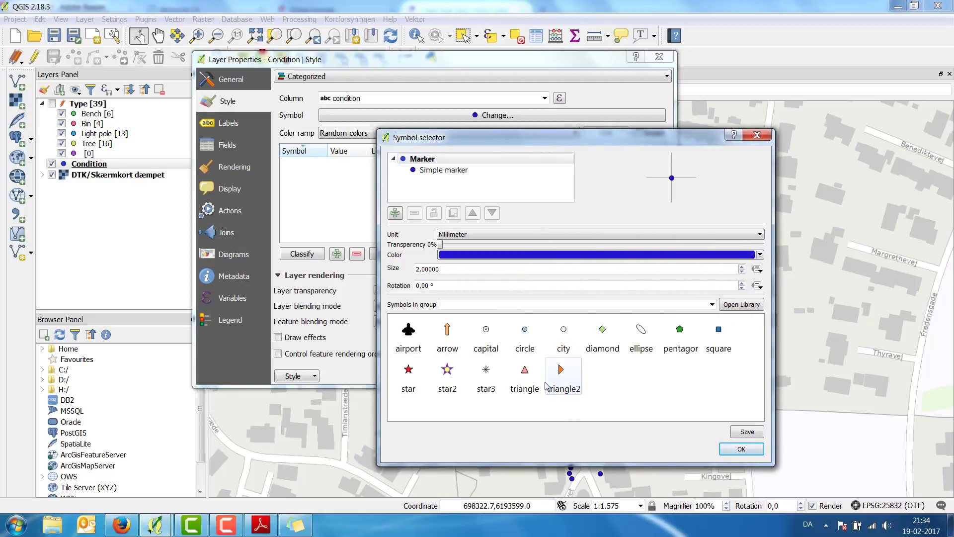
pyautogui.click(525, 373)
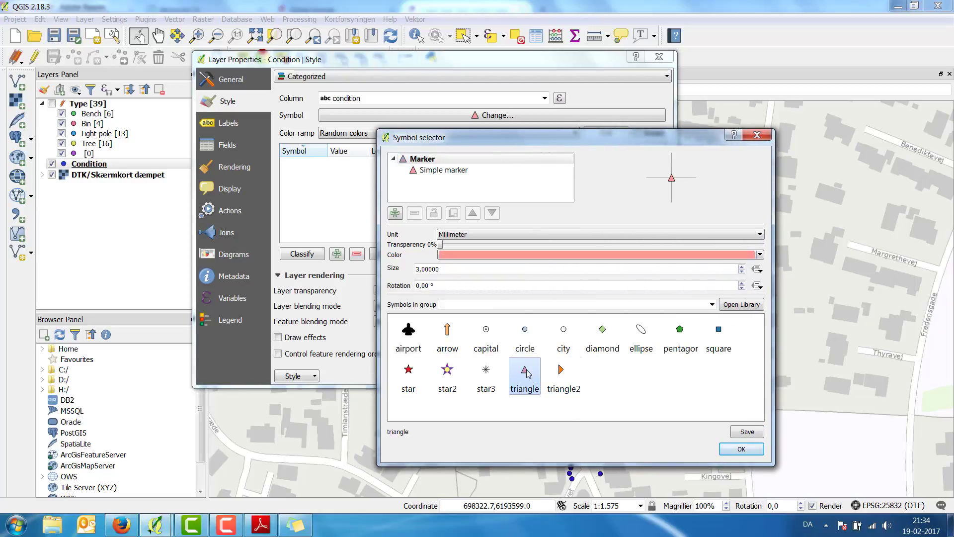
pyautogui.click(739, 452)
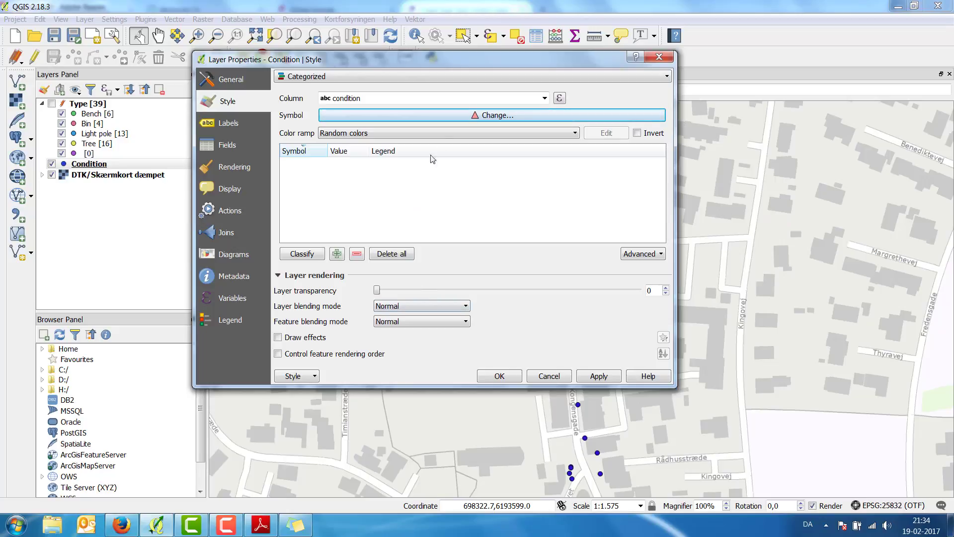
pyautogui.click(313, 255)
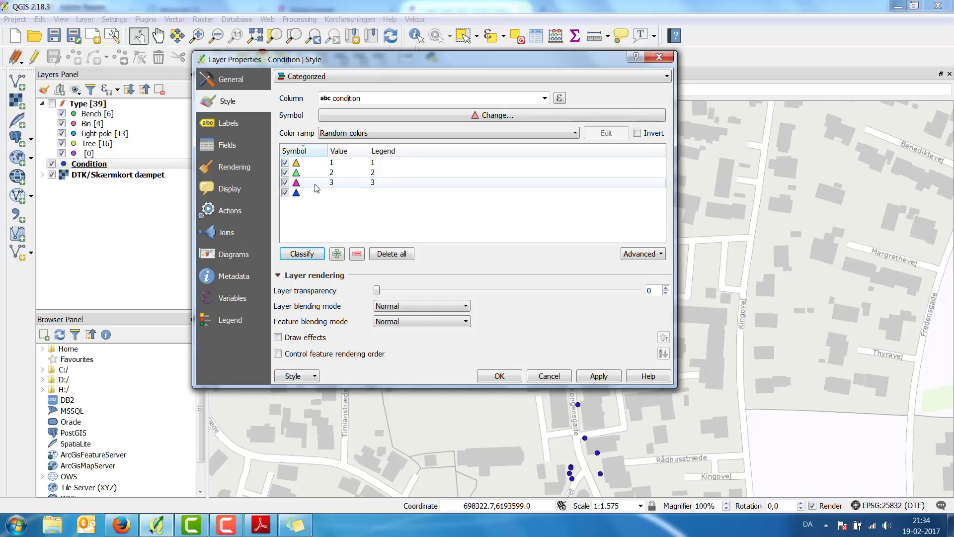
# Step: Set the triangle symbol of condition category 1 to green
pyautogui.doubleClick(297, 164)
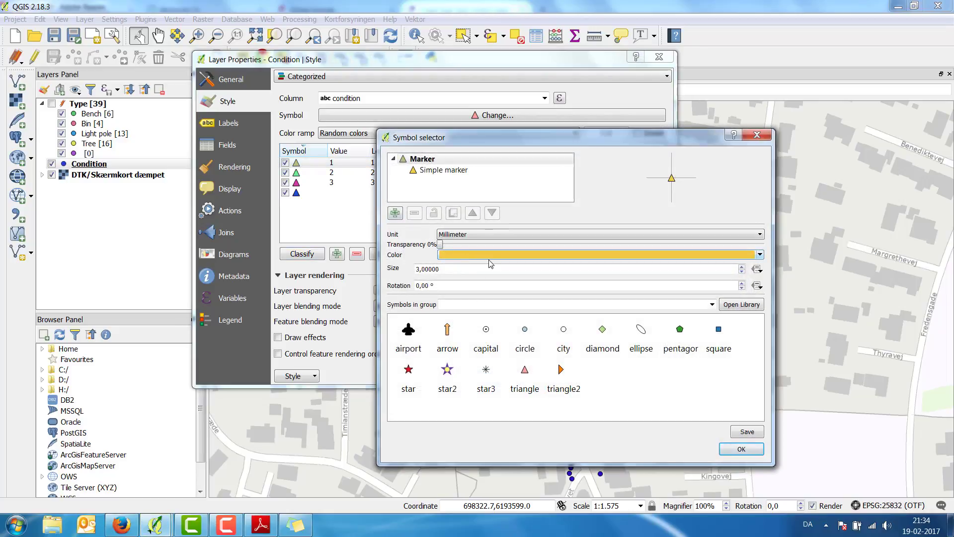
pyautogui.click(491, 254)
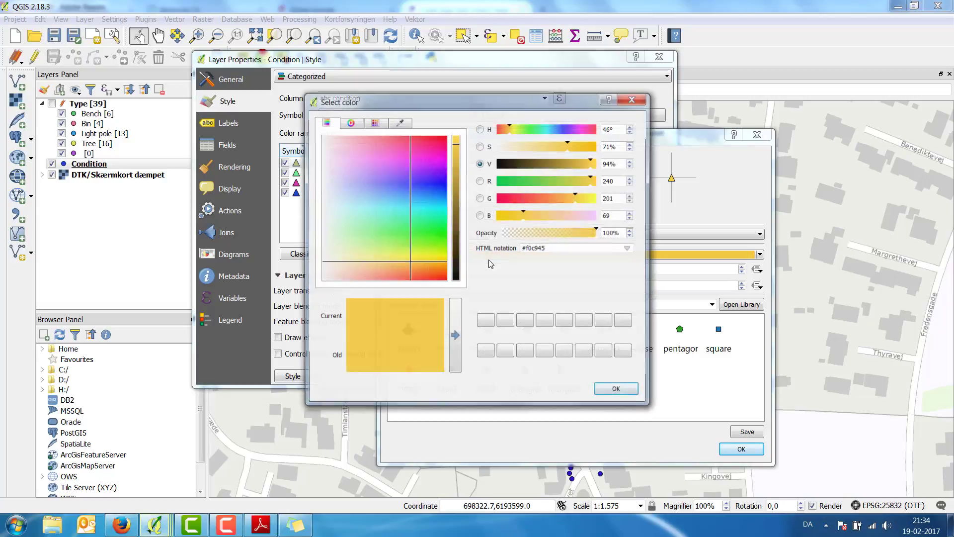
pyautogui.click(508, 185)
pyautogui.click(611, 391)
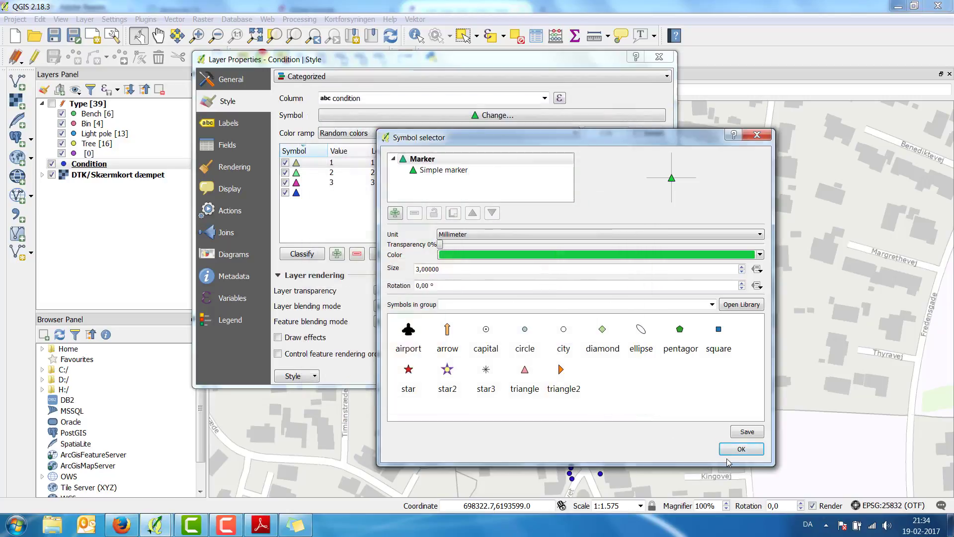
pyautogui.click(741, 449)
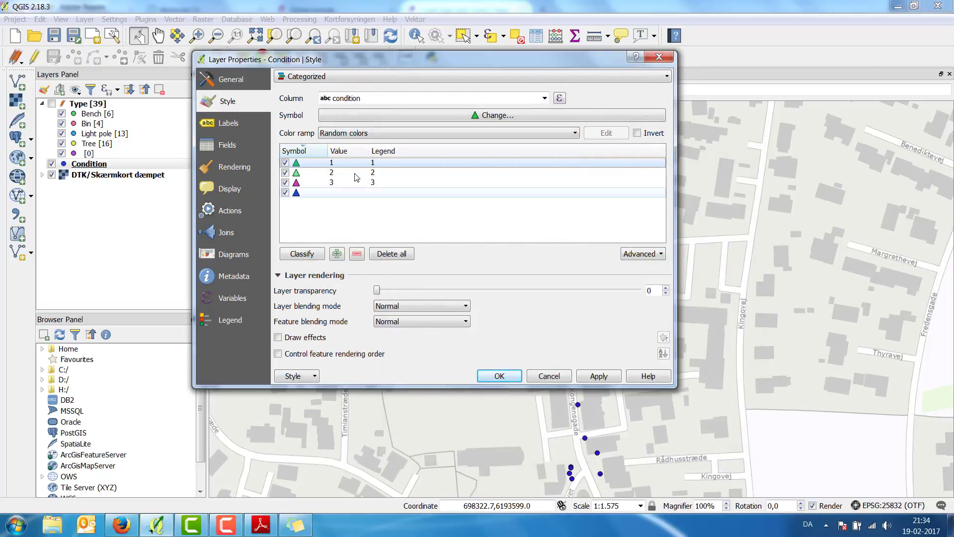
# Step: Set the triangle symbol of condition category 2 to yellow
pyautogui.doubleClick(298, 174)
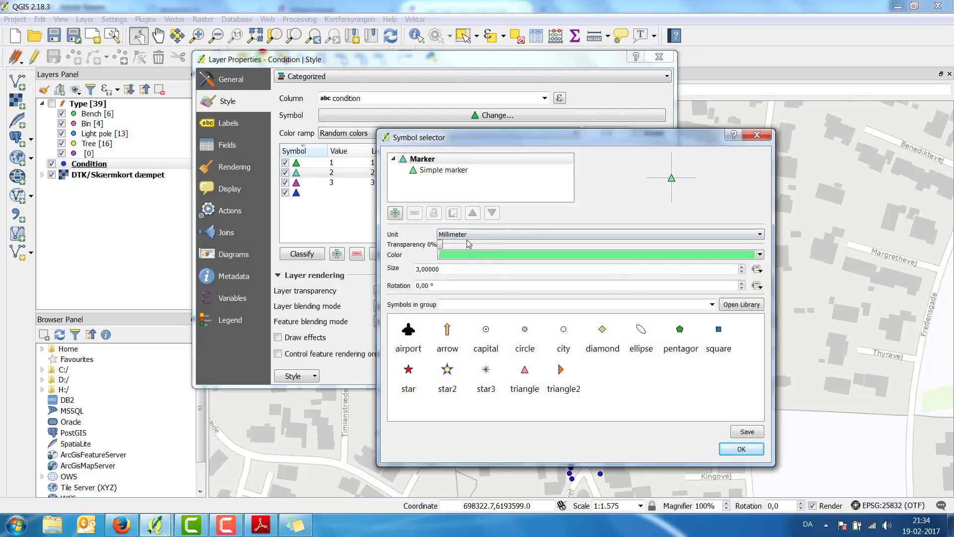
pyautogui.click(487, 255)
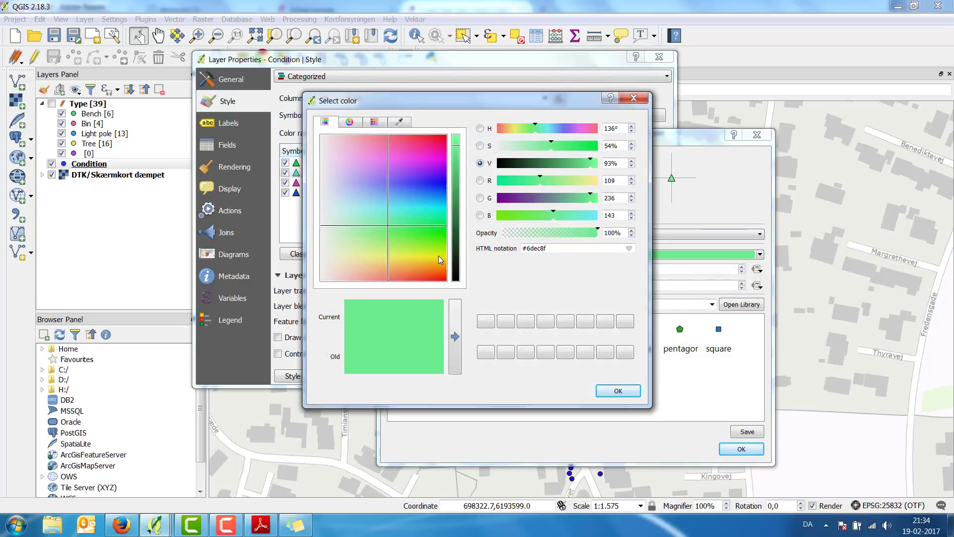
pyautogui.click(439, 255)
pyautogui.click(617, 390)
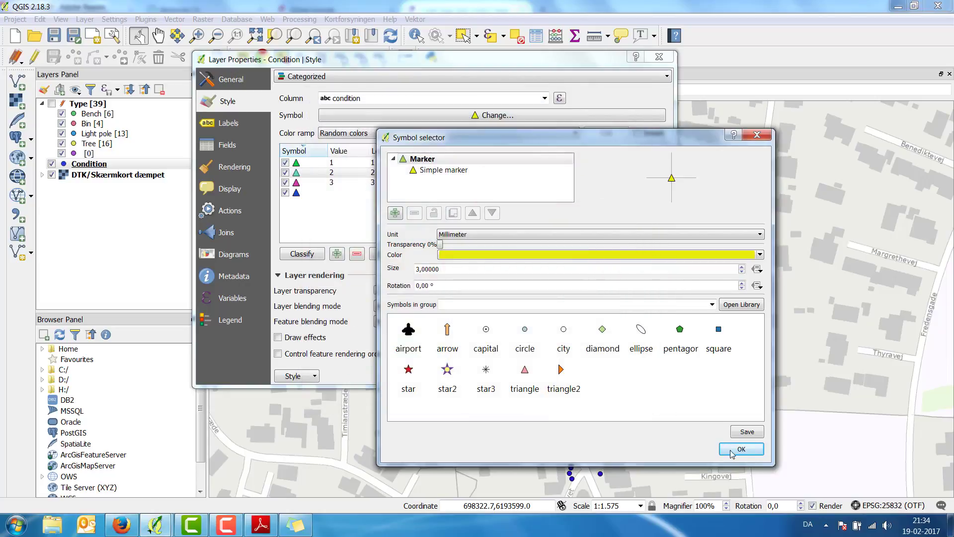
pyautogui.click(741, 448)
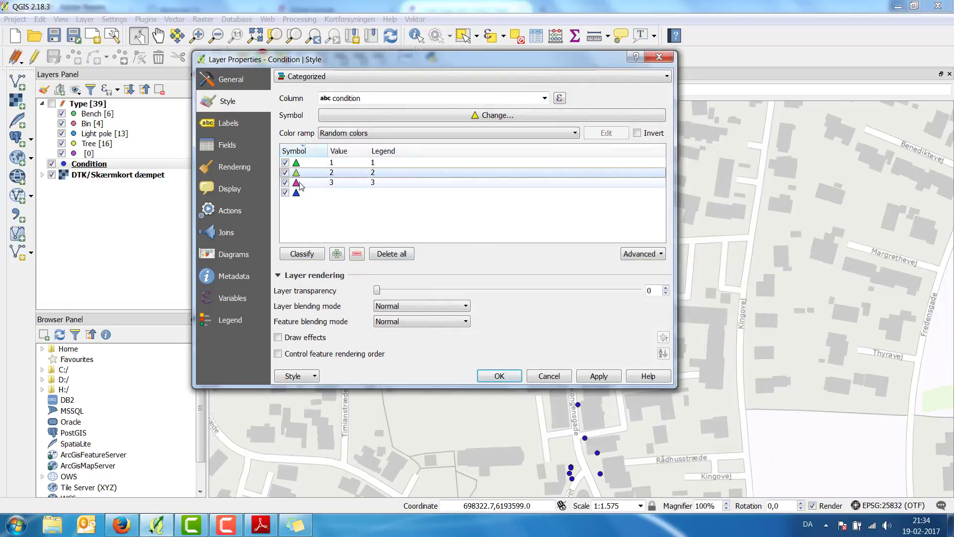
# Step: Set the triangle symbol of condition category 3 to red (#d6112b) and apply the Condition layer's style
pyautogui.doubleClick(313, 182)
pyautogui.click(499, 257)
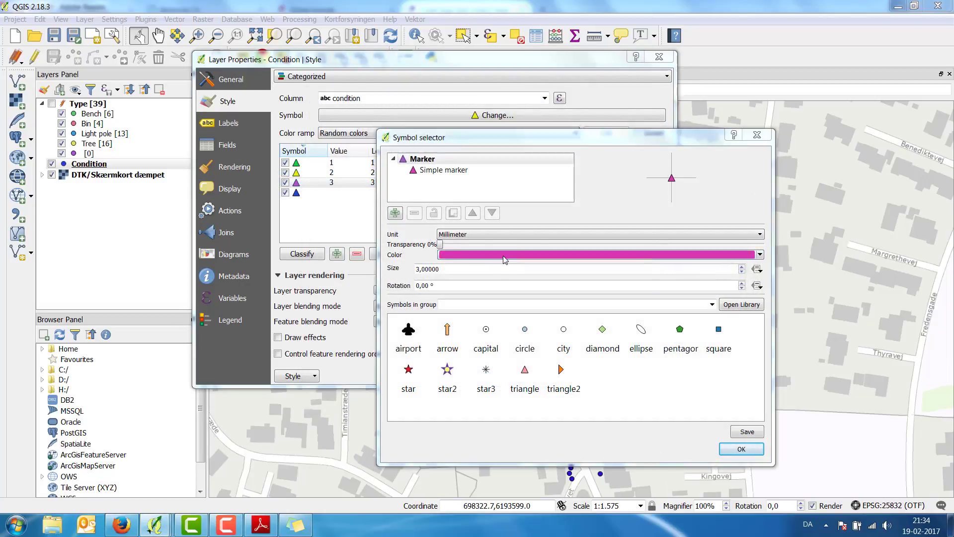
pyautogui.click(437, 145)
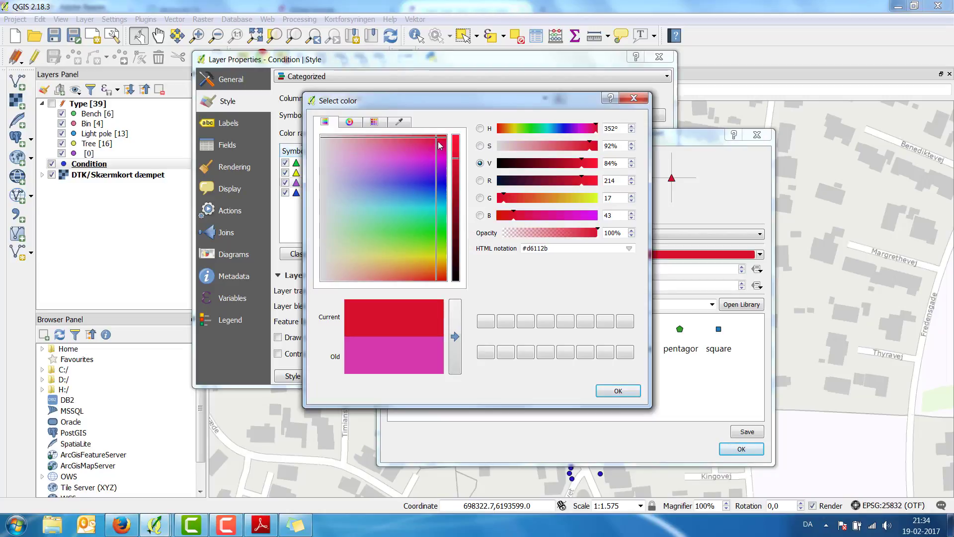
pyautogui.click(612, 391)
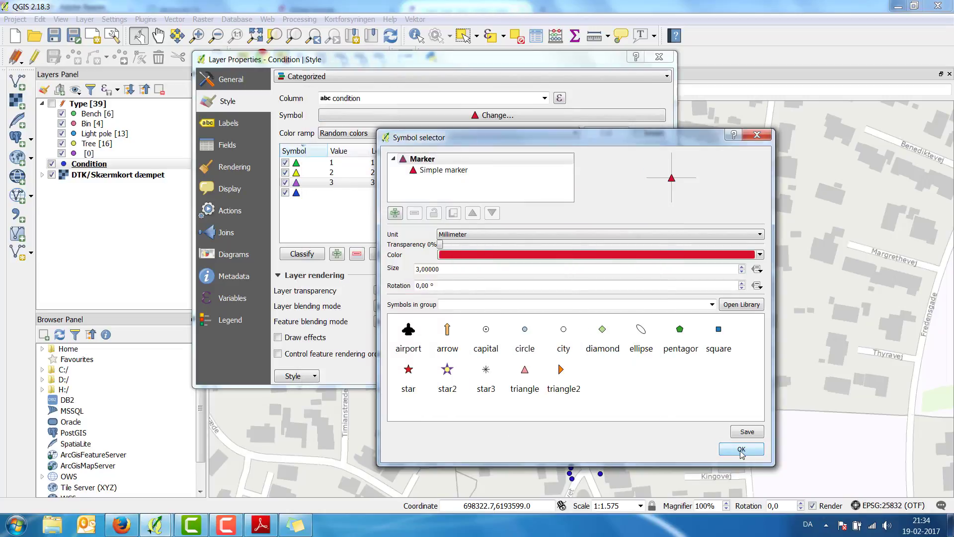
pyautogui.click(727, 446)
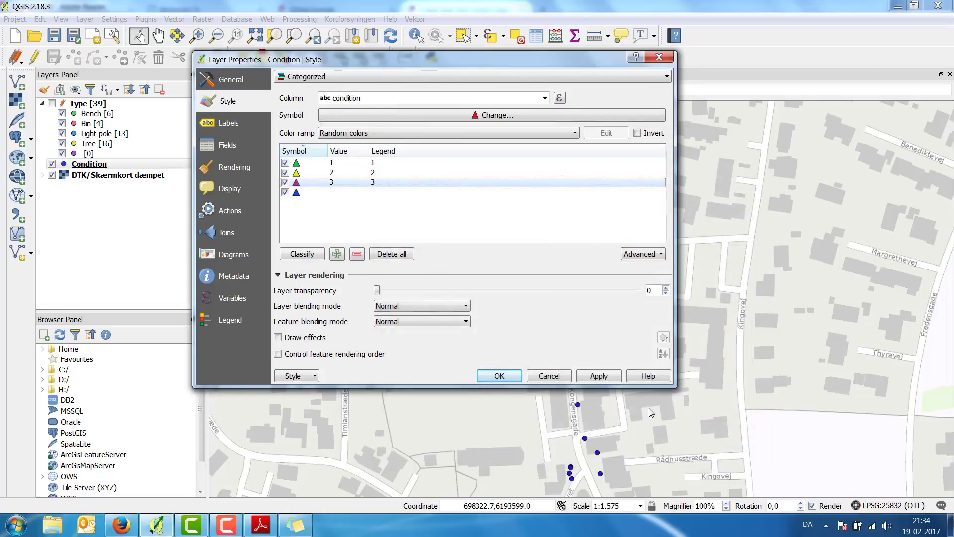
pyautogui.click(500, 376)
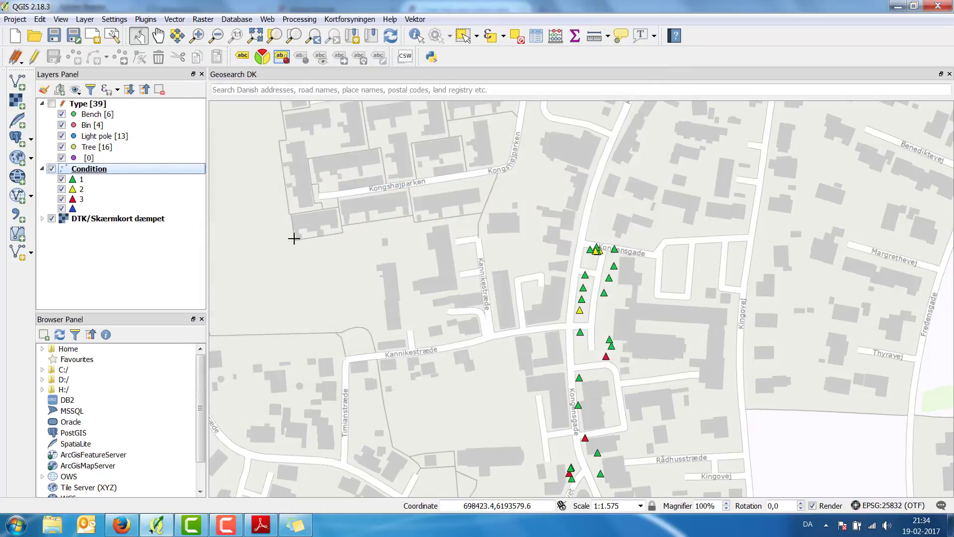
# Step: Show the feature count for the Condition layer's categories and zoom the map to that layer
pyautogui.rightClick(103, 171)
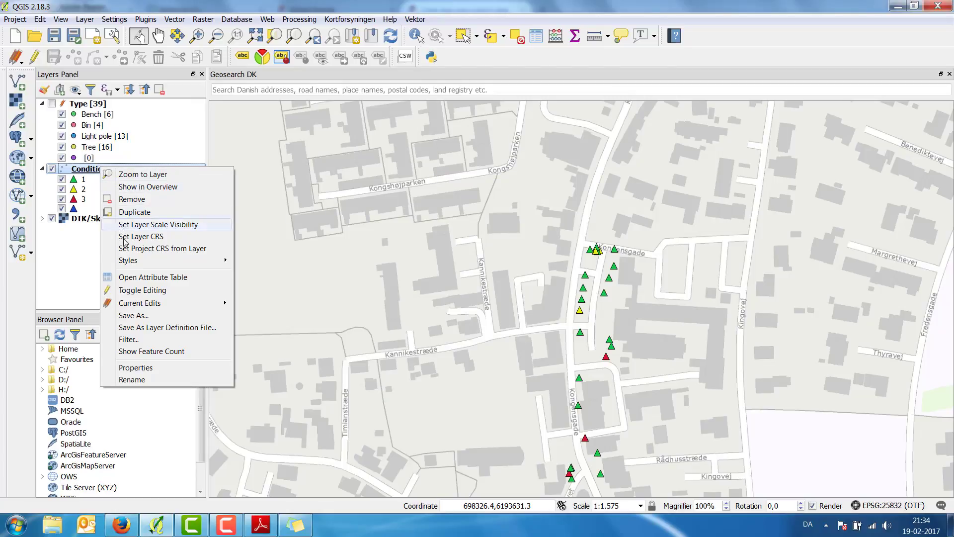
pyautogui.click(133, 351)
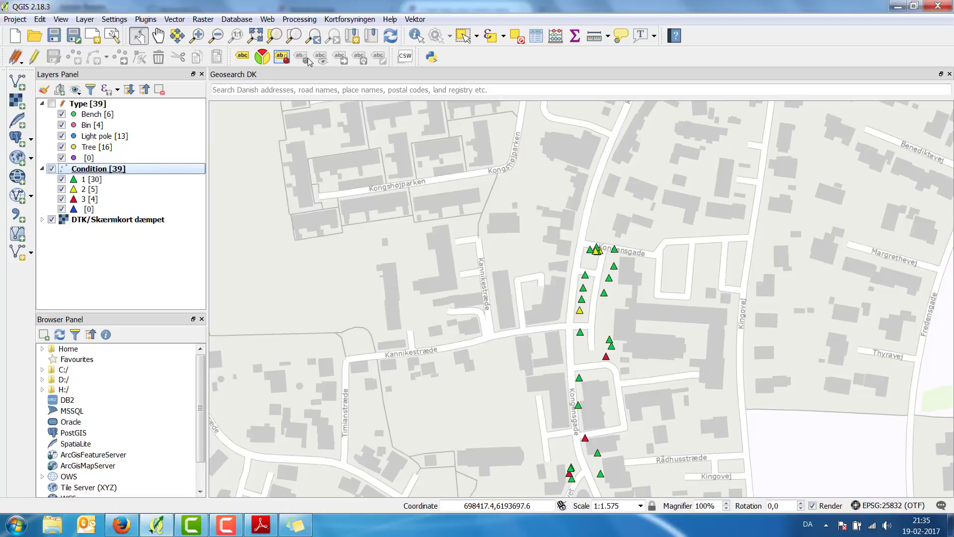
pyautogui.click(294, 36)
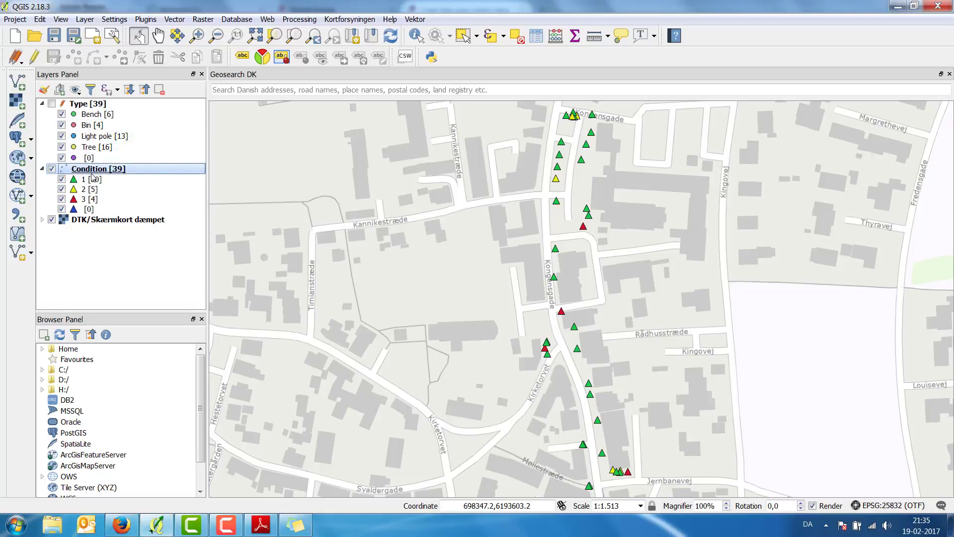
# Step: Show the Type layer over the Condition layer to compare their symbols, and hide it again
pyautogui.click(52, 104)
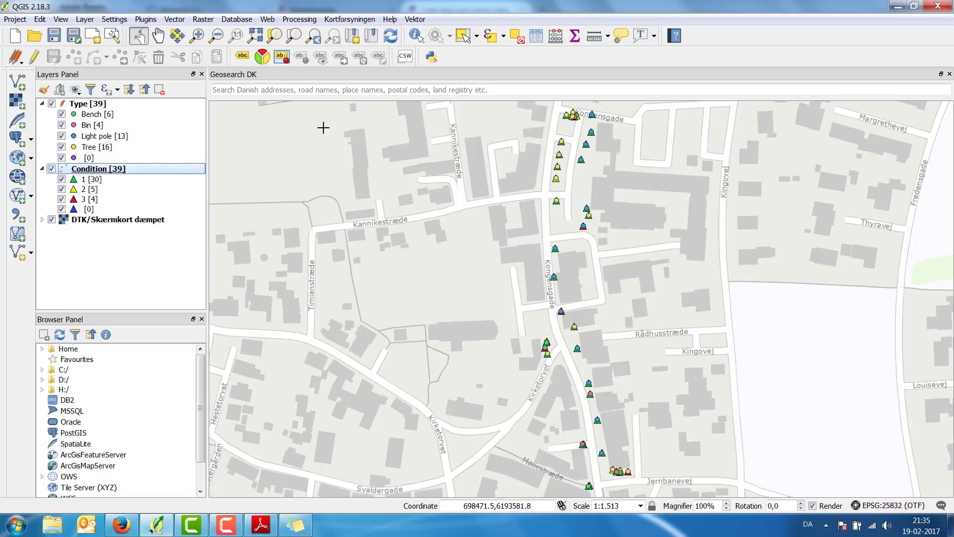
pyautogui.click(53, 104)
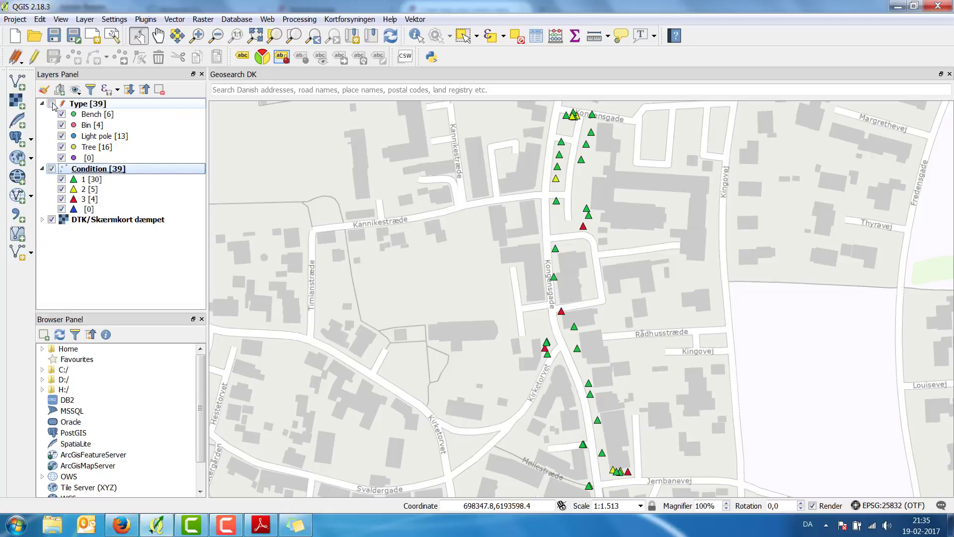
# Step: Create a new print composer titled A3 Portrait
pyautogui.click(16, 20)
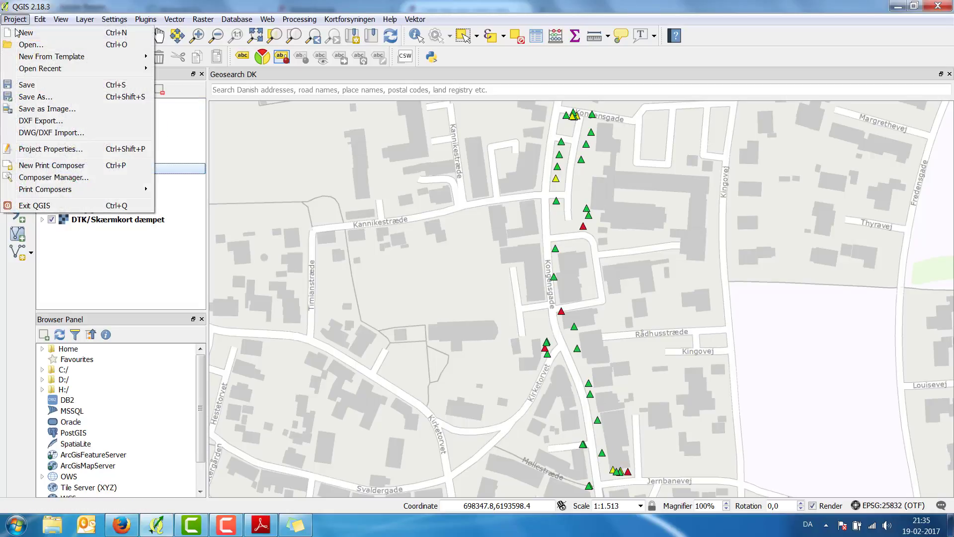
pyautogui.click(26, 167)
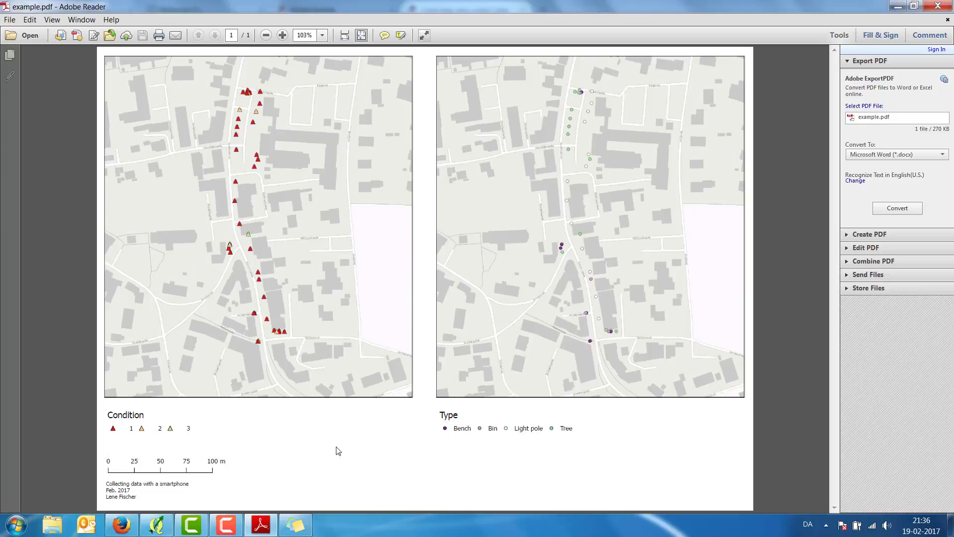
pyautogui.click(227, 524)
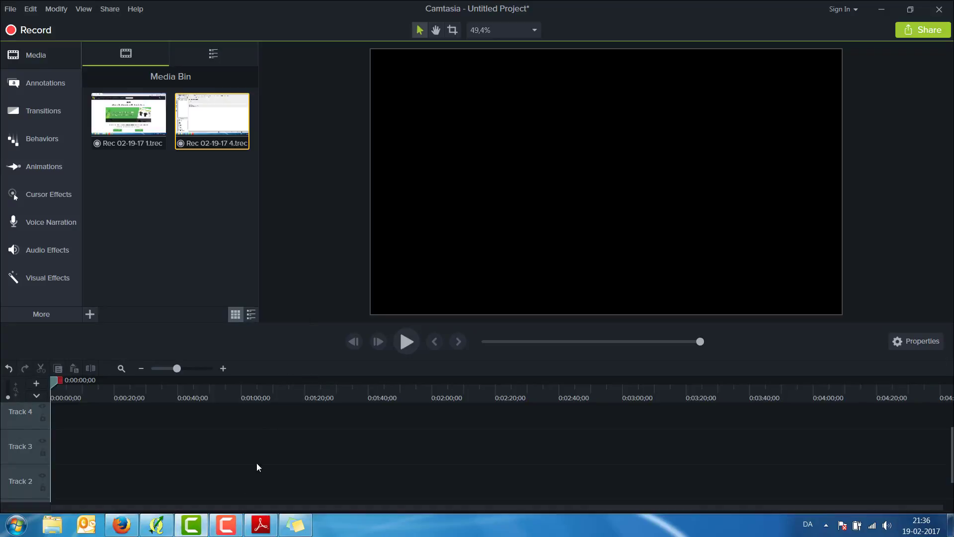
pyautogui.click(157, 525)
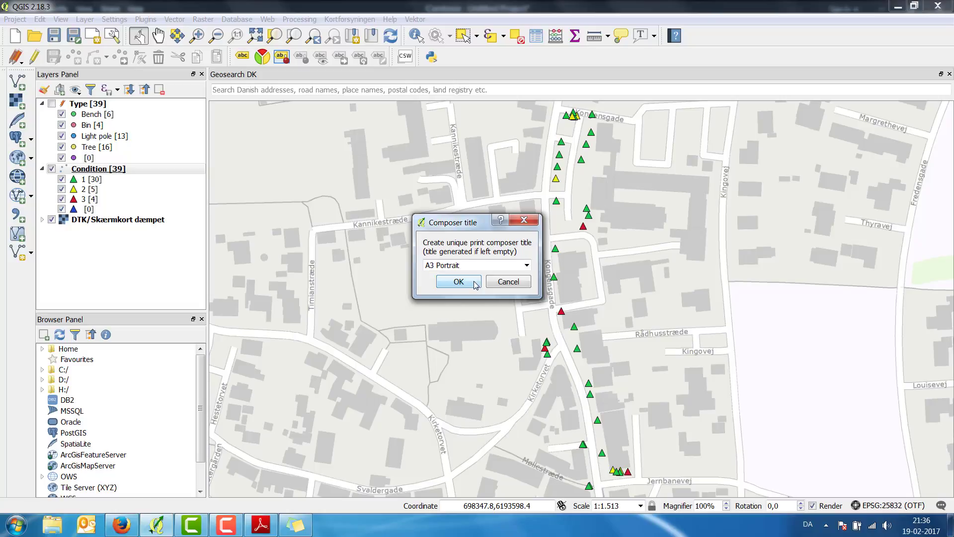
pyautogui.click(456, 281)
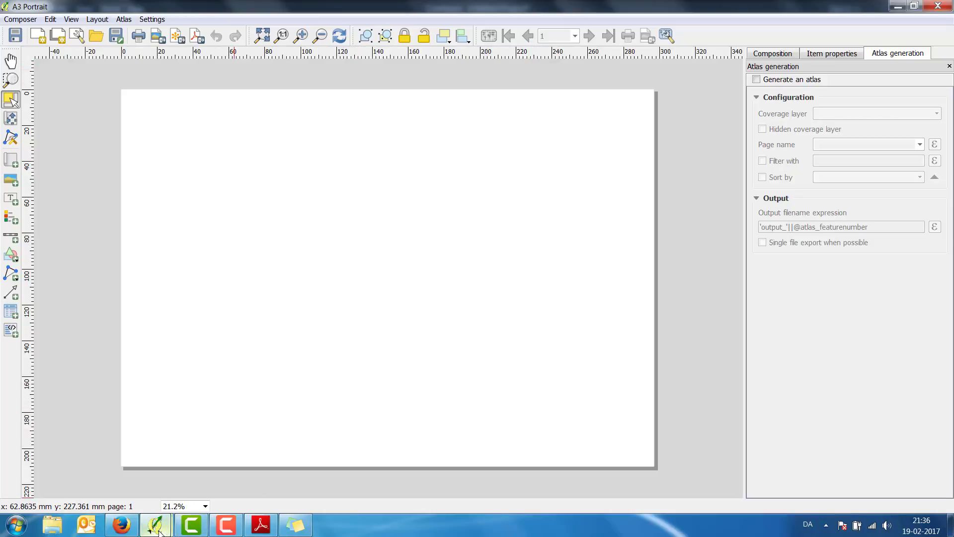
pyautogui.moveTo(158, 528)
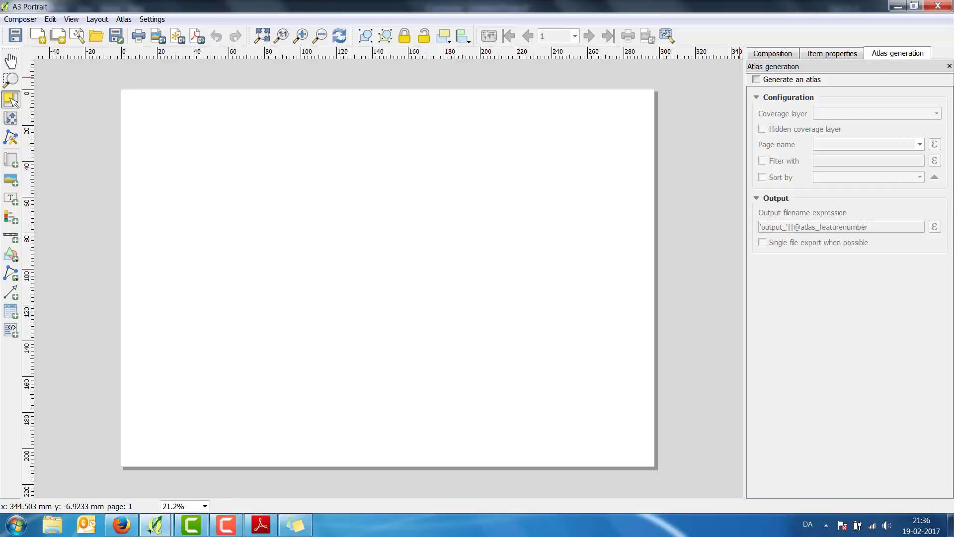
# Step: Set the page size of the A3 Portrait composer to the A3 (297x420 mm) preset
pyautogui.click(769, 55)
pyautogui.click(838, 58)
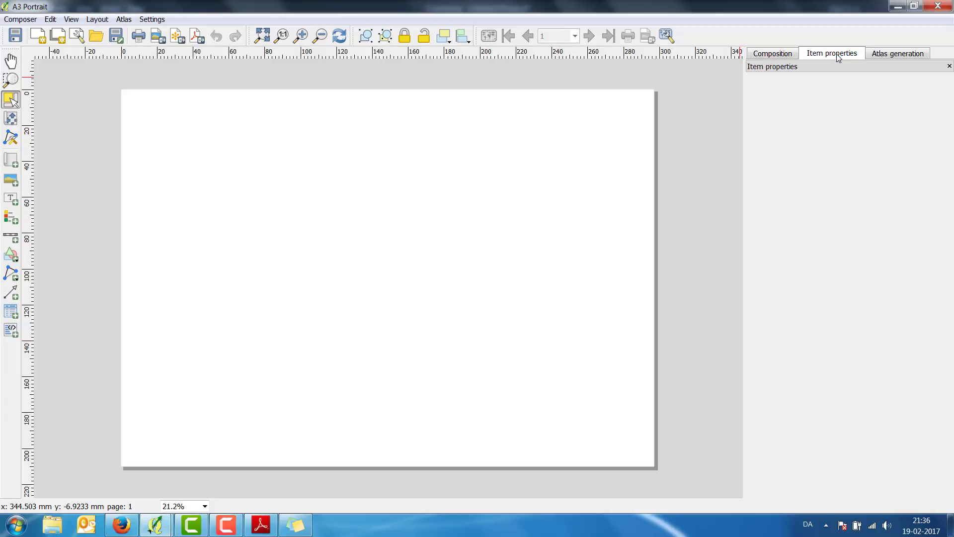
pyautogui.click(885, 59)
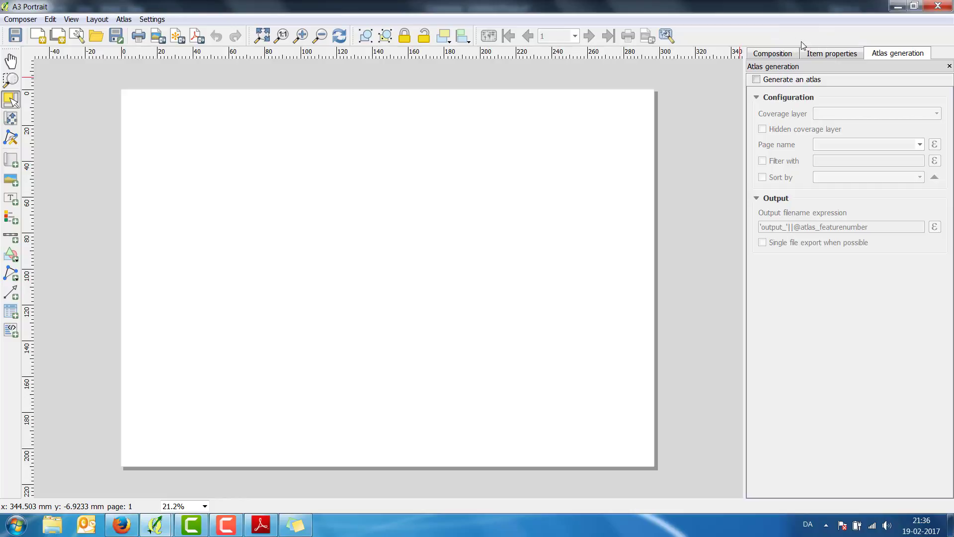
pyautogui.click(784, 54)
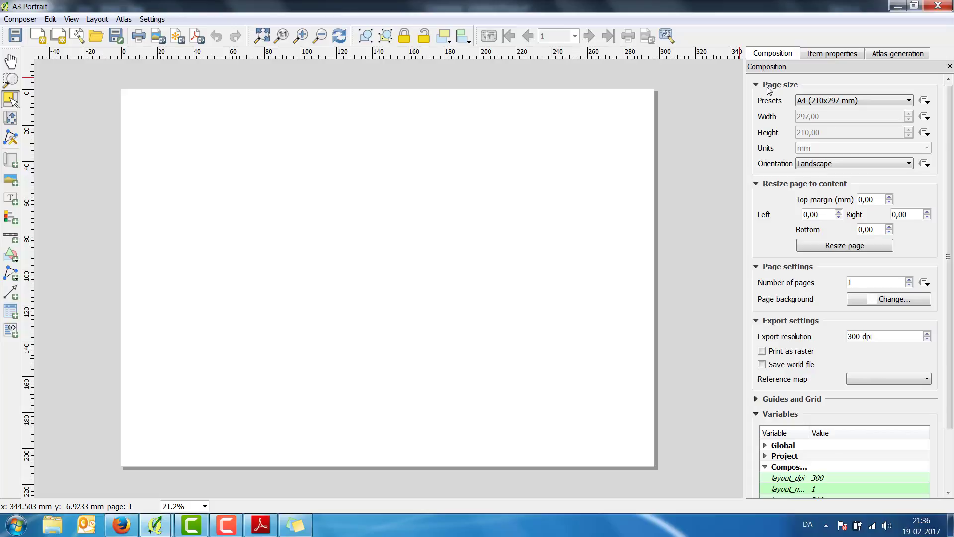
pyautogui.click(828, 102)
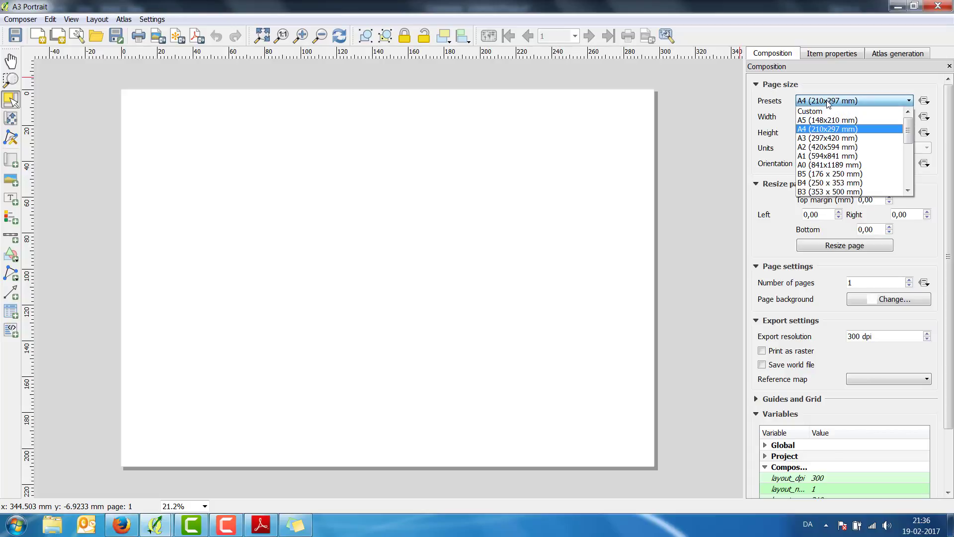
pyautogui.click(813, 138)
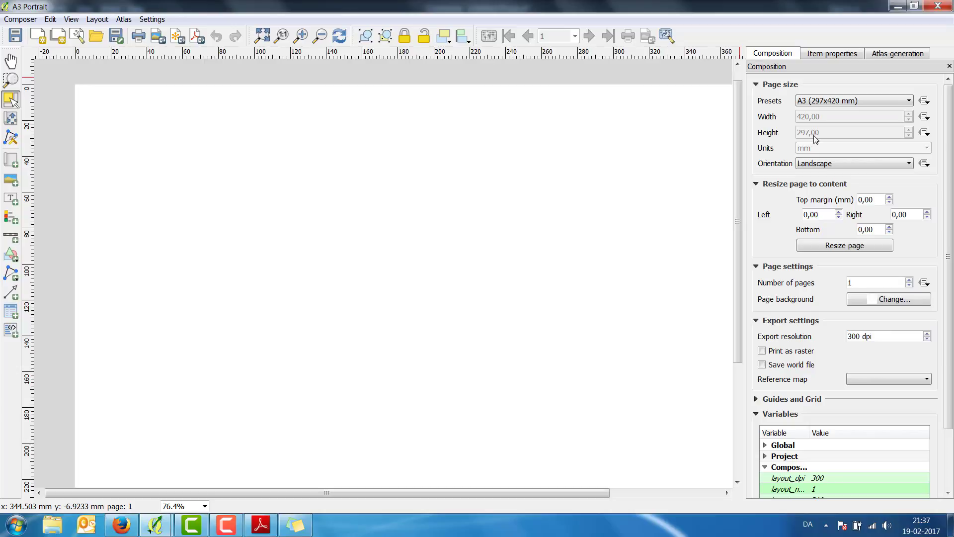
# Step: Try the Portrait orientation for the page, review the composition settings, and switch it back to Landscape
pyautogui.click(889, 165)
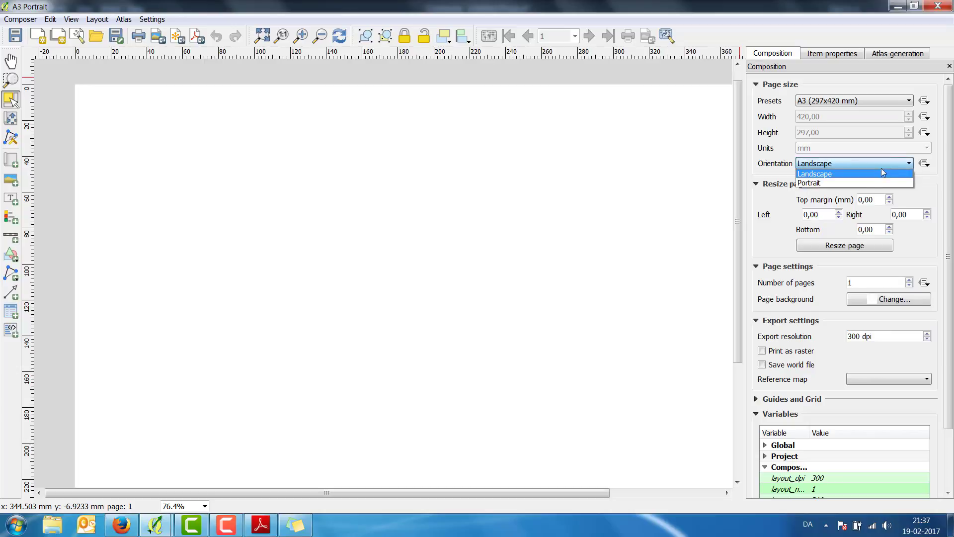
pyautogui.click(858, 181)
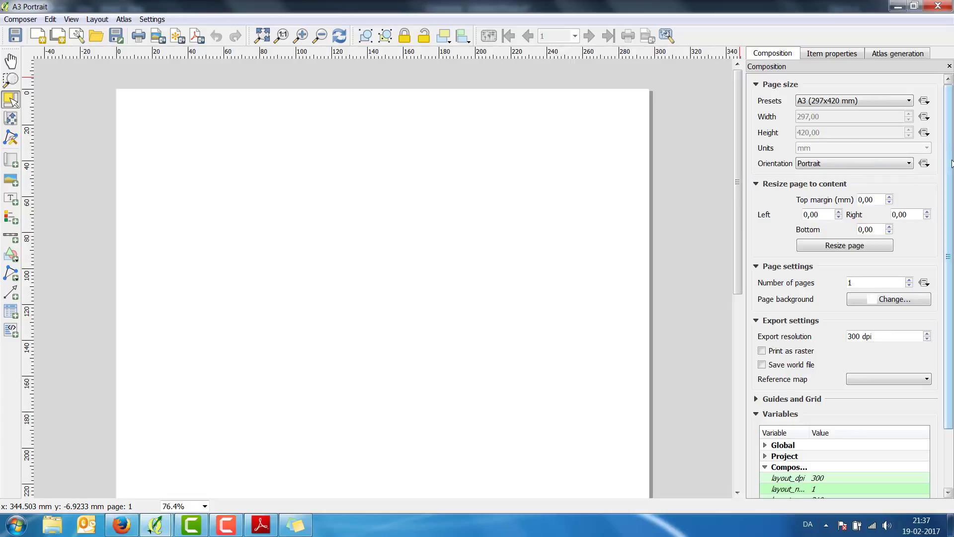
pyautogui.moveTo(949, 171); pyautogui.dragTo(930, 225)
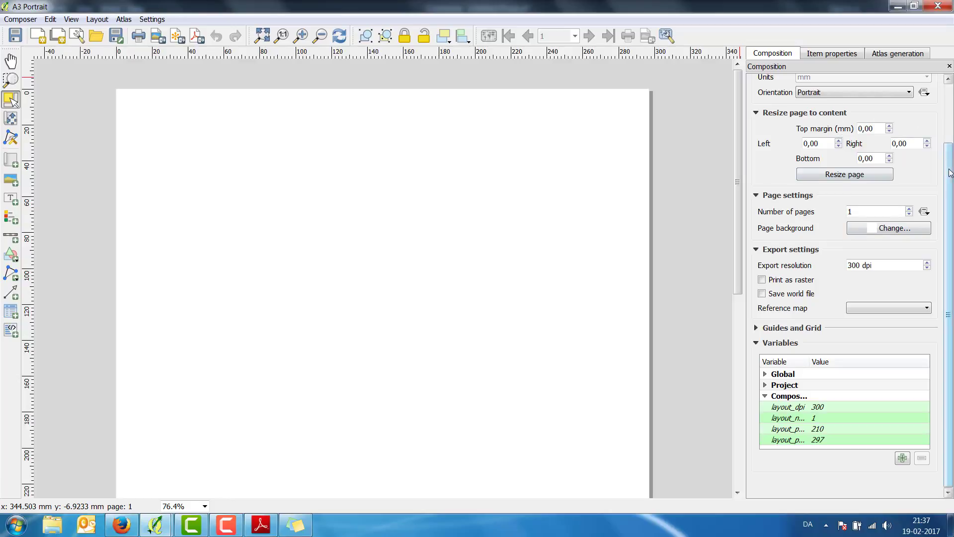
pyautogui.scroll(3, 848, 111)
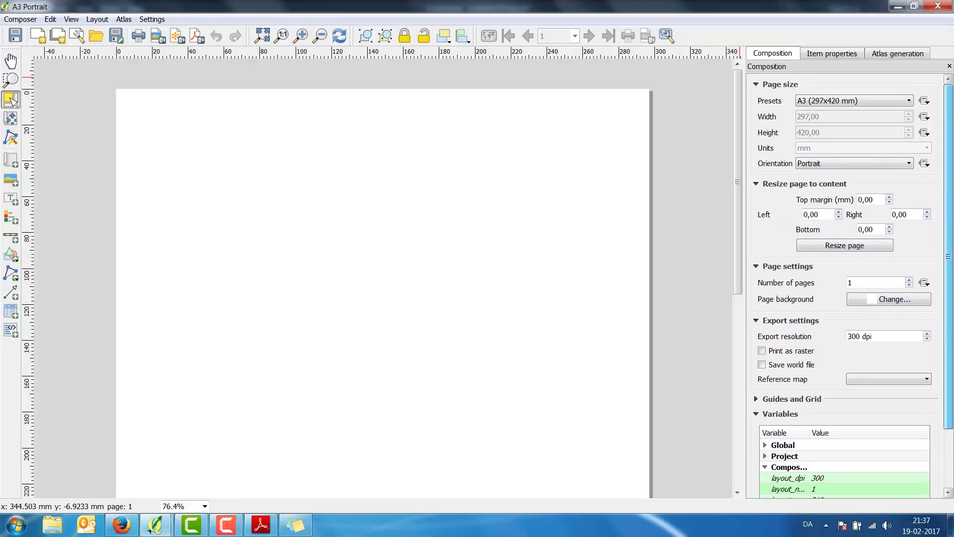
pyautogui.click(846, 162)
pyautogui.click(830, 174)
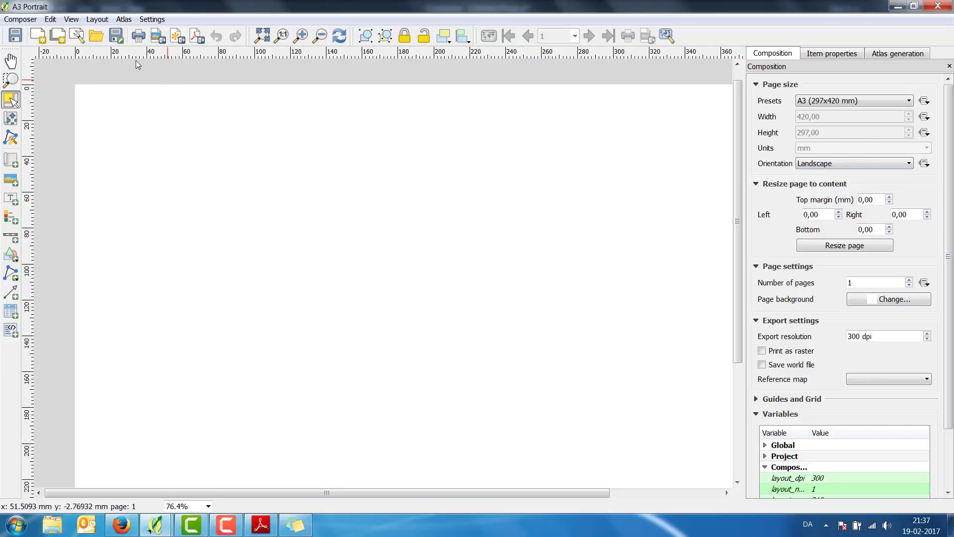
# Step: Close this composer and create a new print composer titled A3 Landscape
pyautogui.click(938, 6)
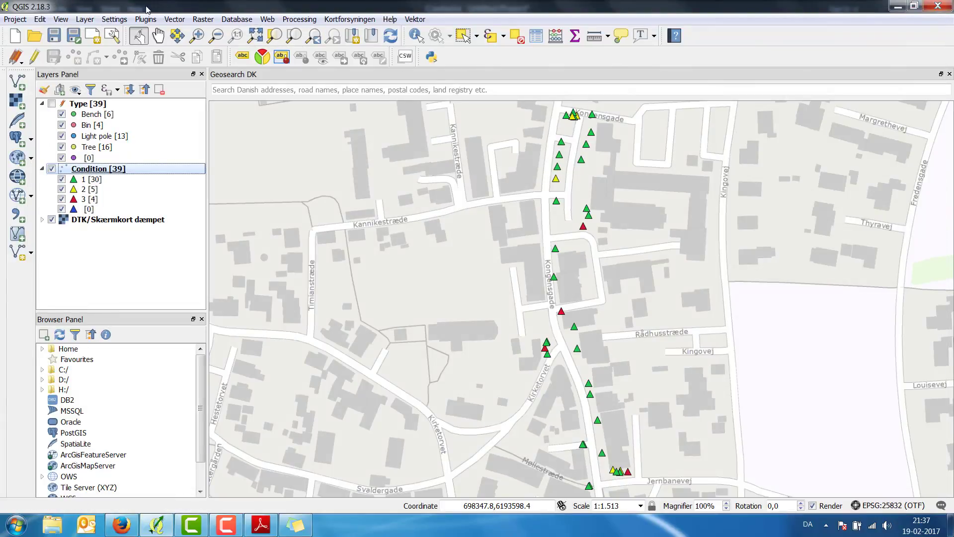
pyautogui.click(16, 20)
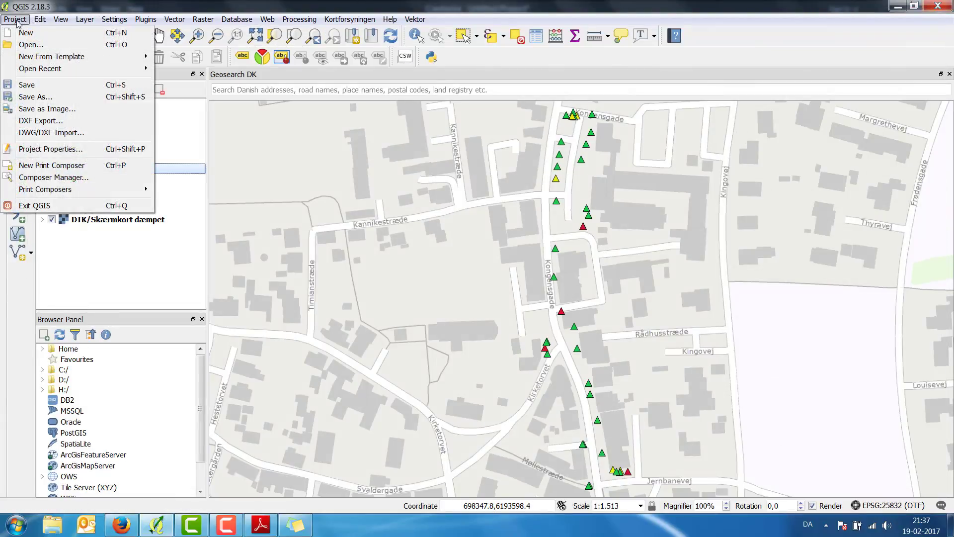
pyautogui.click(31, 167)
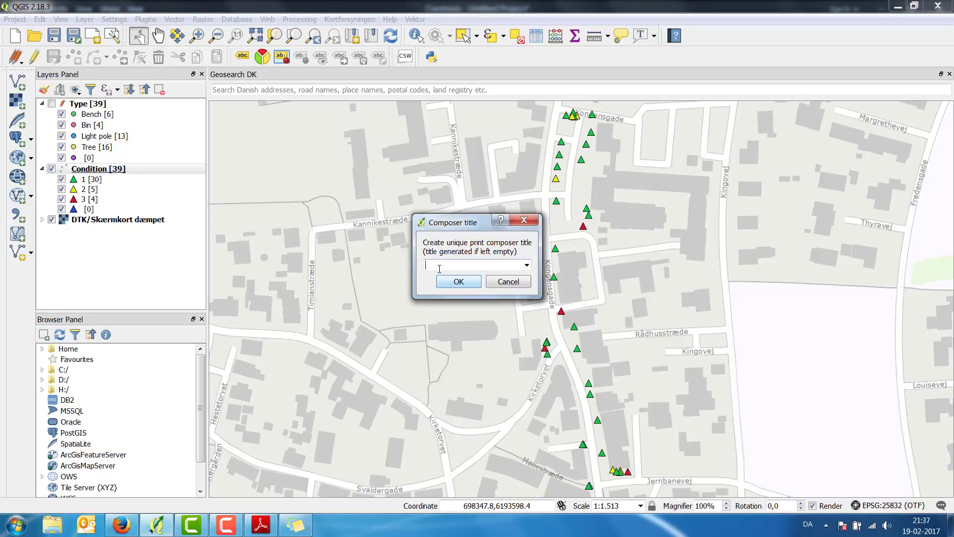
pyautogui.write('A')
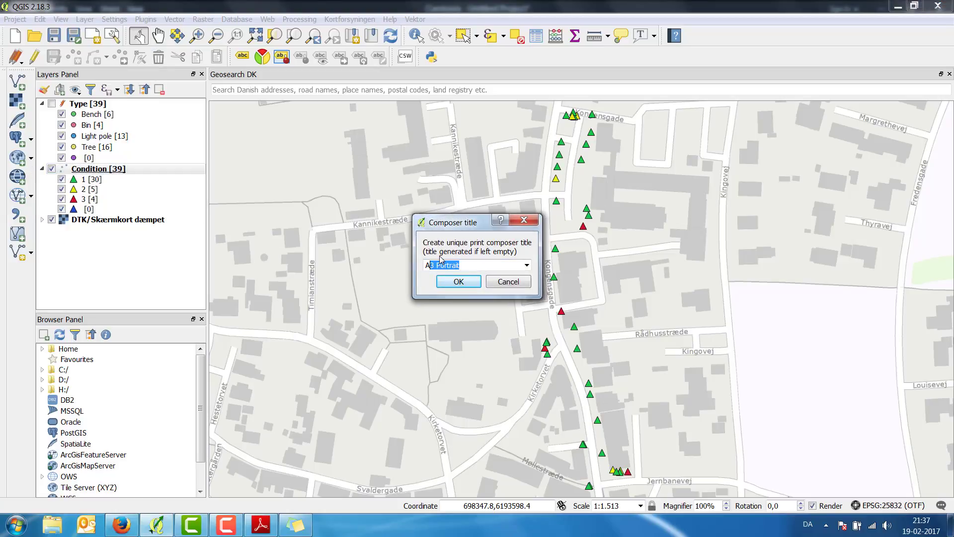
pyautogui.write('3 Landscape')
pyautogui.click(459, 282)
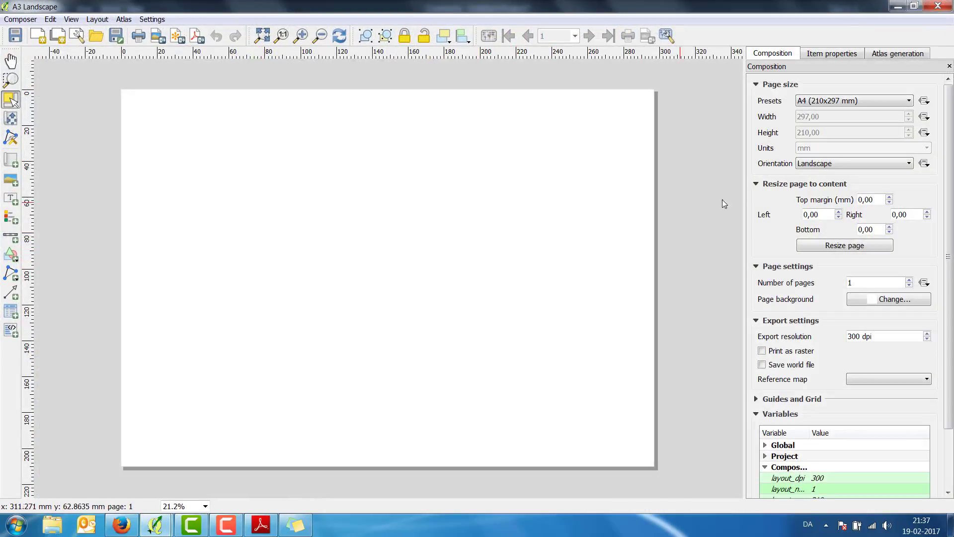
# Step: Set the page size of the A3 Landscape composer to the A3 (297x420 mm) preset
pyautogui.click(823, 102)
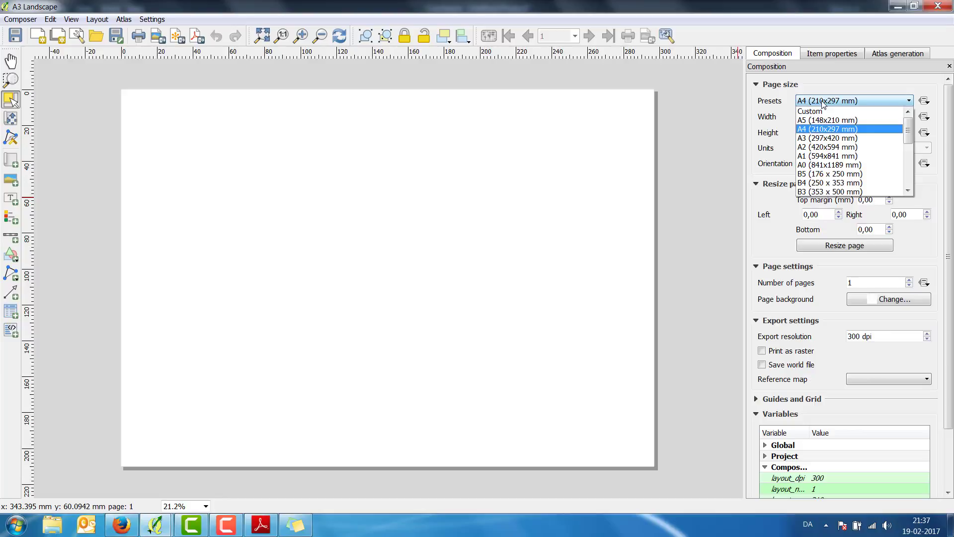
pyautogui.click(804, 138)
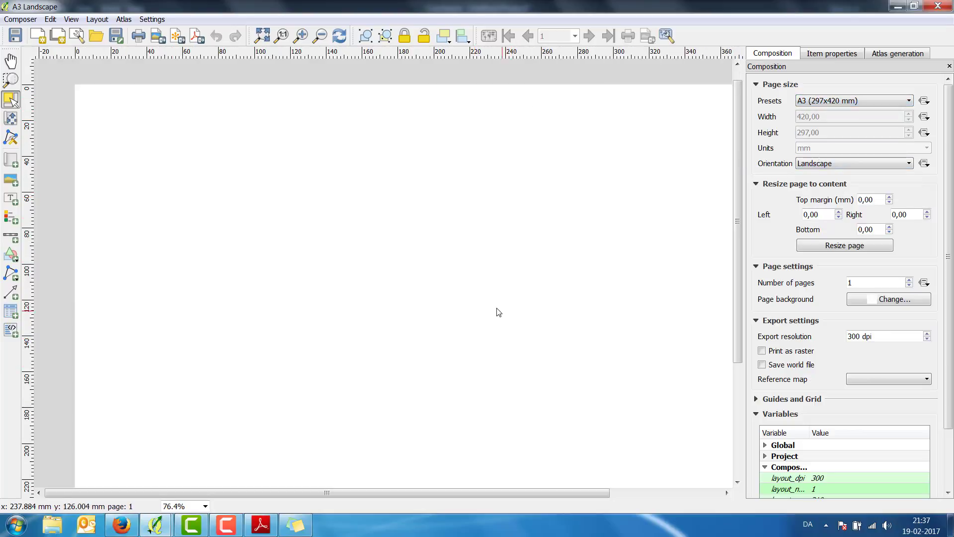
pyautogui.click(262, 36)
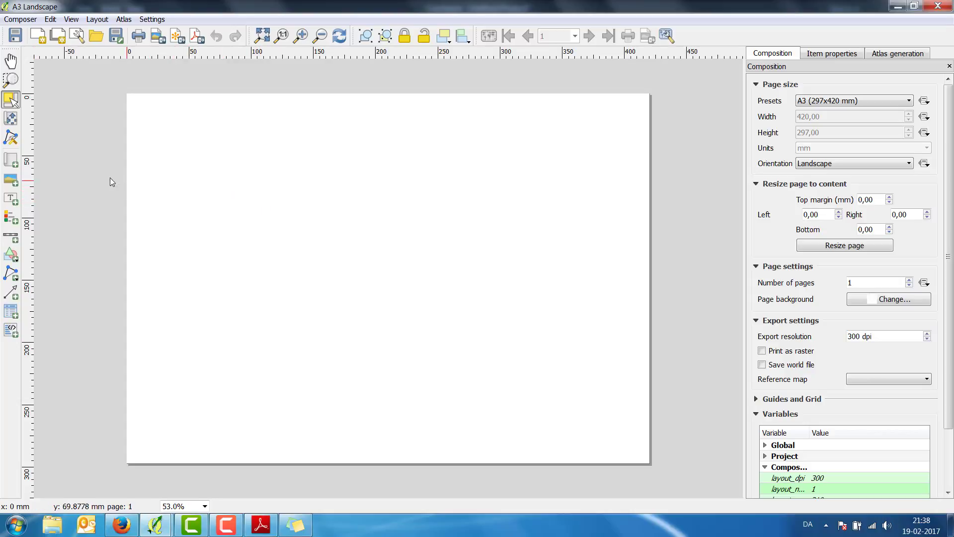
# Step: Draw a map item about 193 by 219 mm in the page's upper-left area and set its scale to 1500
pyautogui.click(8, 166)
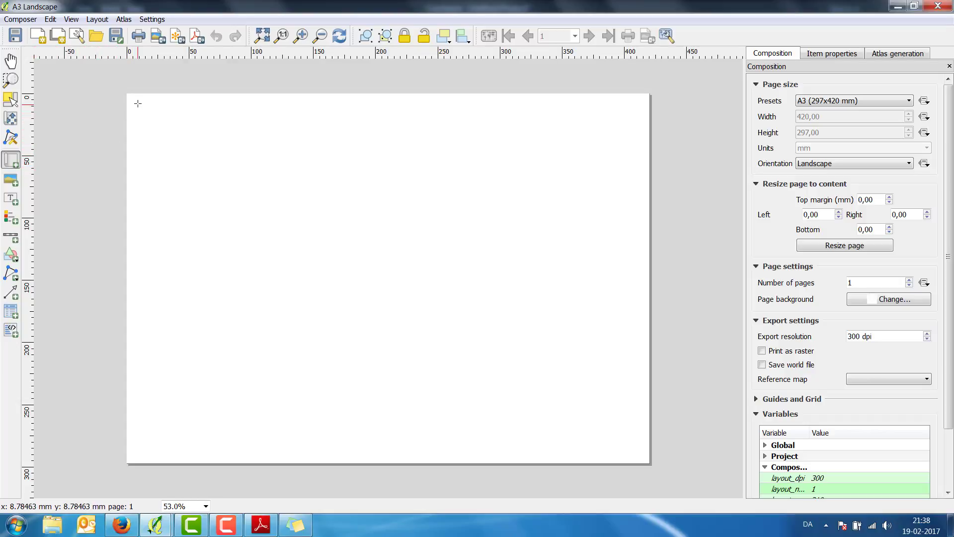
pyautogui.moveTo(136, 100); pyautogui.dragTo(377, 374)
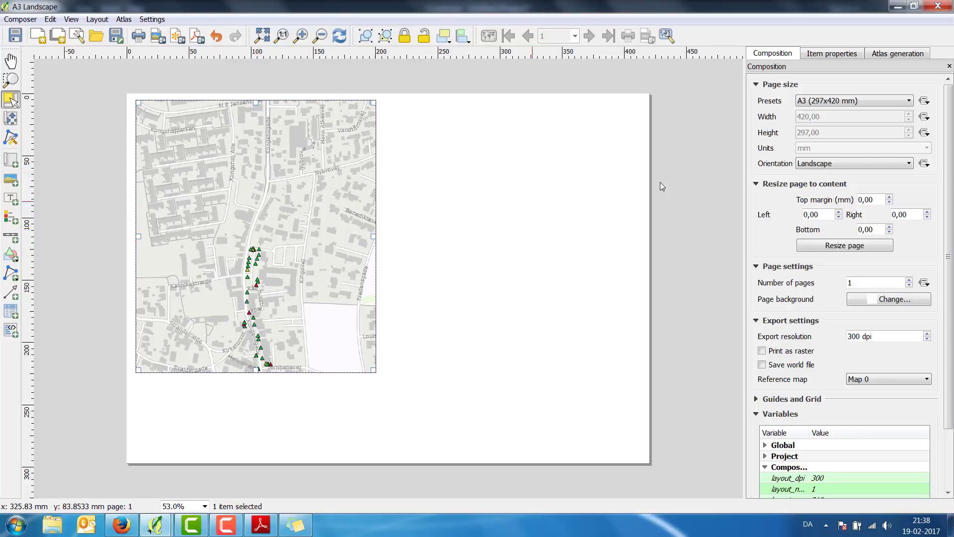
pyautogui.click(827, 54)
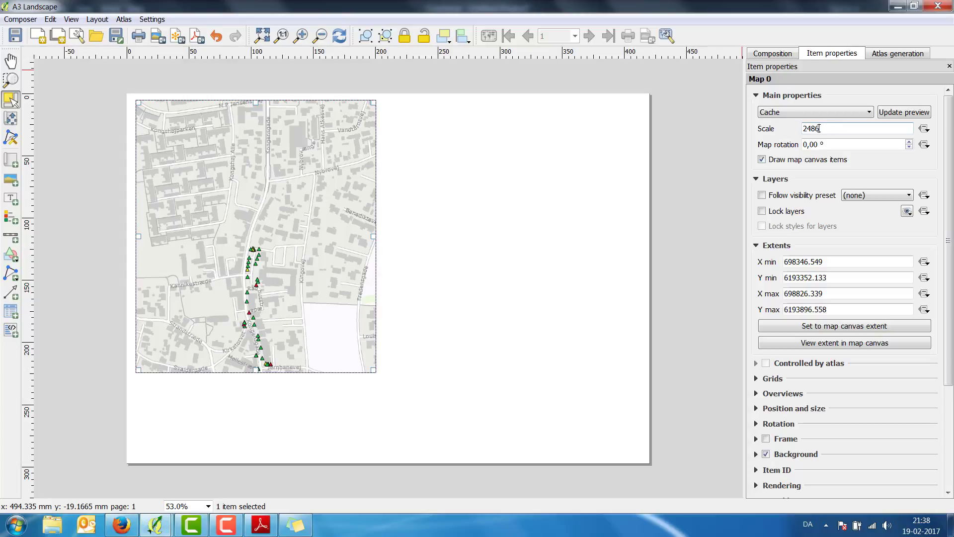
pyautogui.moveTo(819, 129); pyautogui.dragTo(796, 133)
pyautogui.write('1500')
pyautogui.click(822, 144)
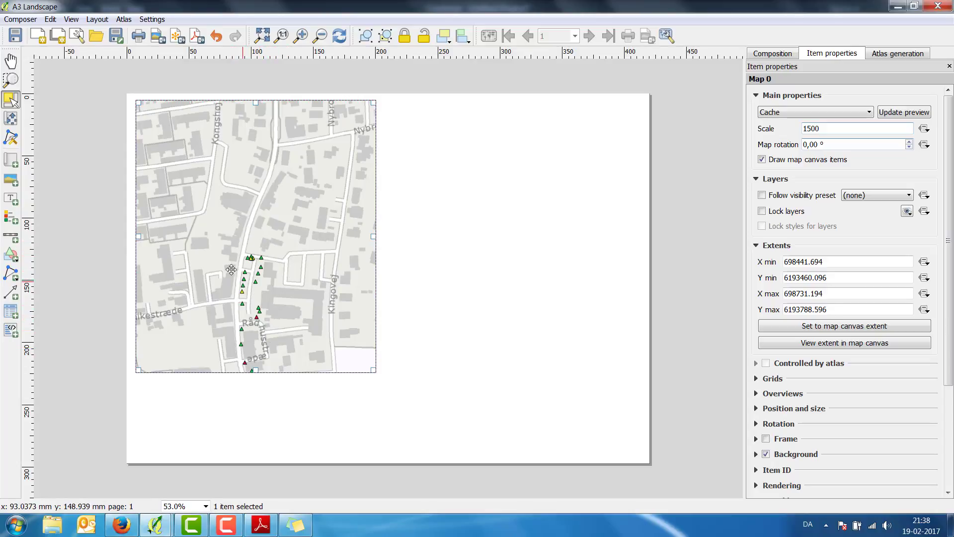
# Step: Move the map content upward inside the map item so that all Condition points fall within it
pyautogui.click(11, 119)
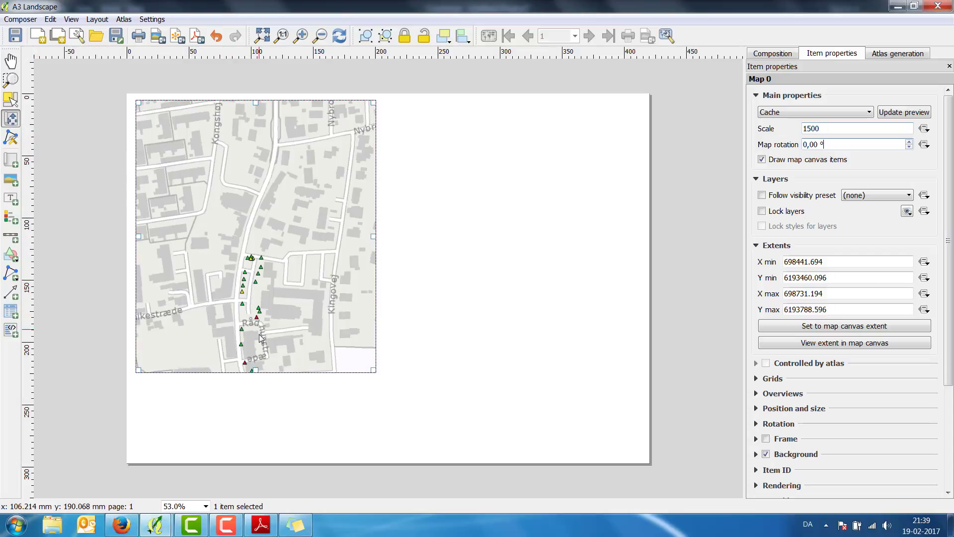
pyautogui.moveTo(260, 335); pyautogui.dragTo(261, 224)
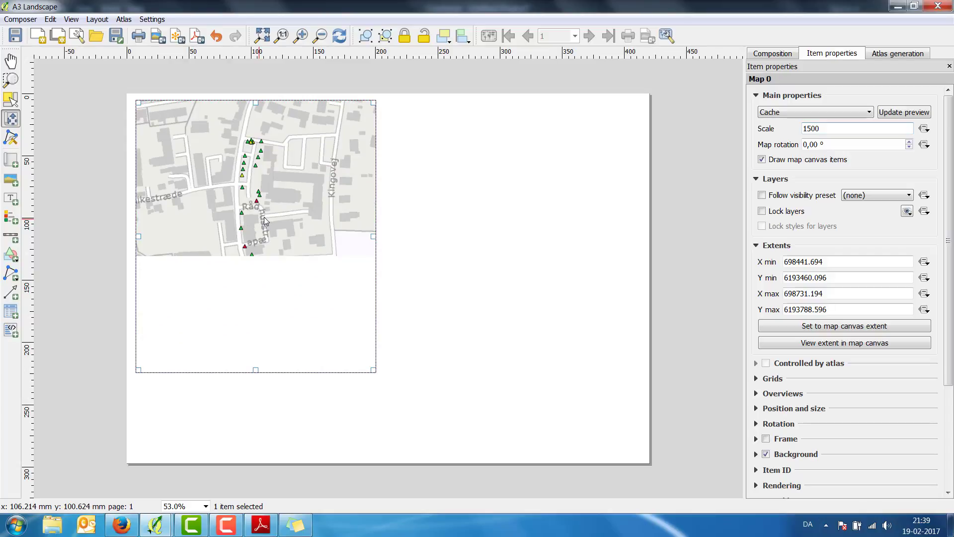
pyautogui.moveTo(264, 220); pyautogui.dragTo(264, 217)
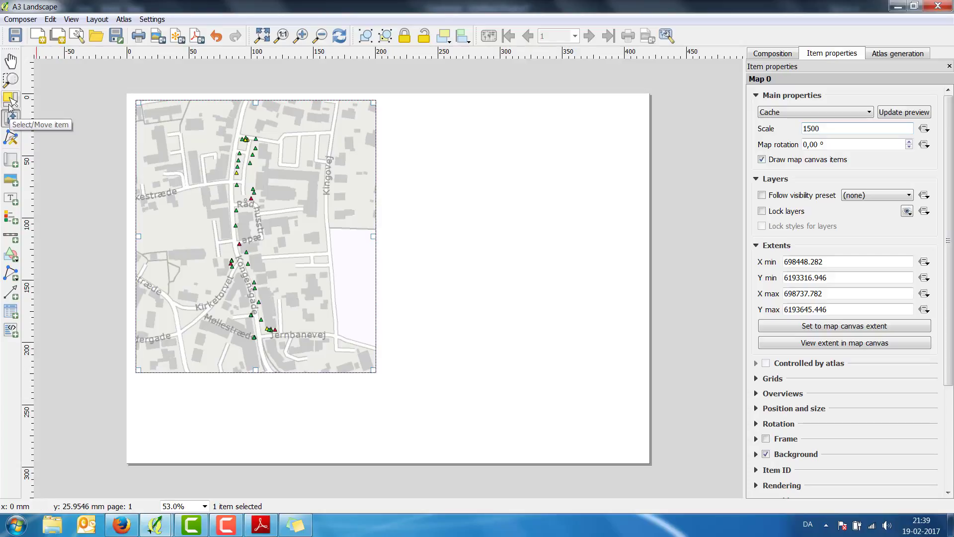
pyautogui.click(10, 101)
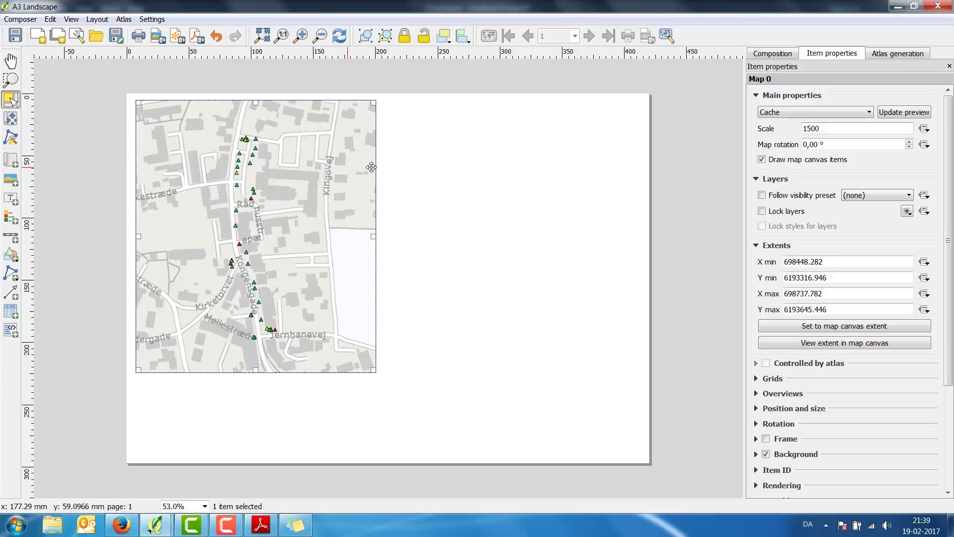
pyautogui.click(440, 175)
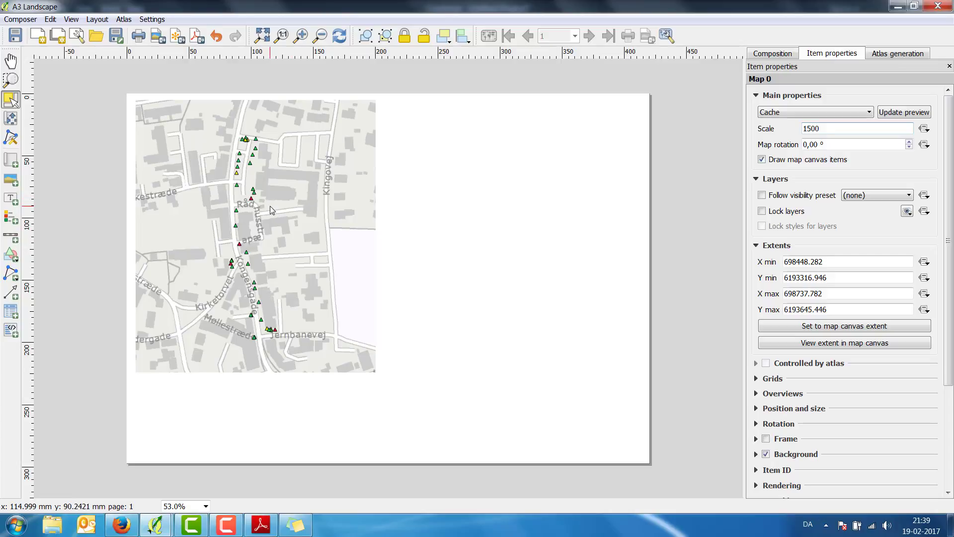
# Step: Enable a frame around the map item
pyautogui.click(313, 189)
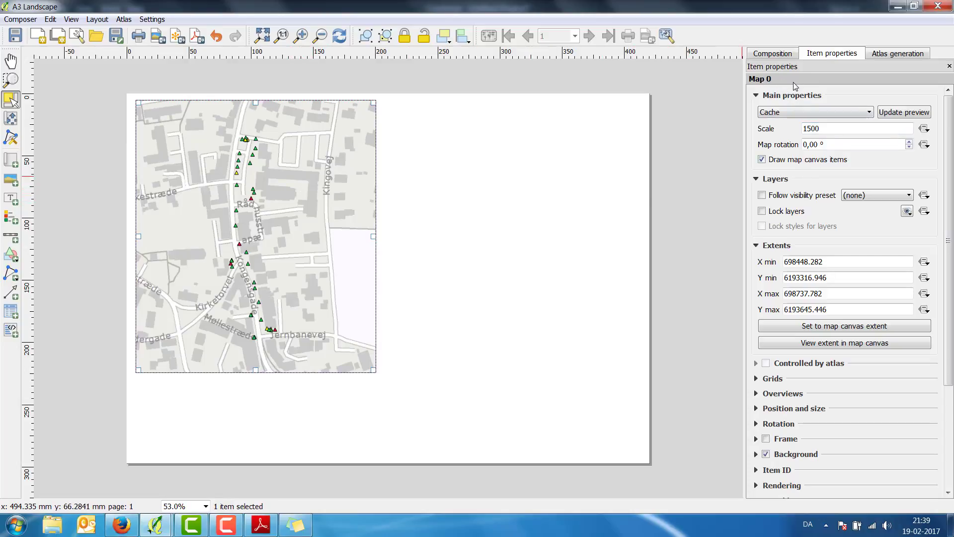
pyautogui.scroll(-5, 929, 256)
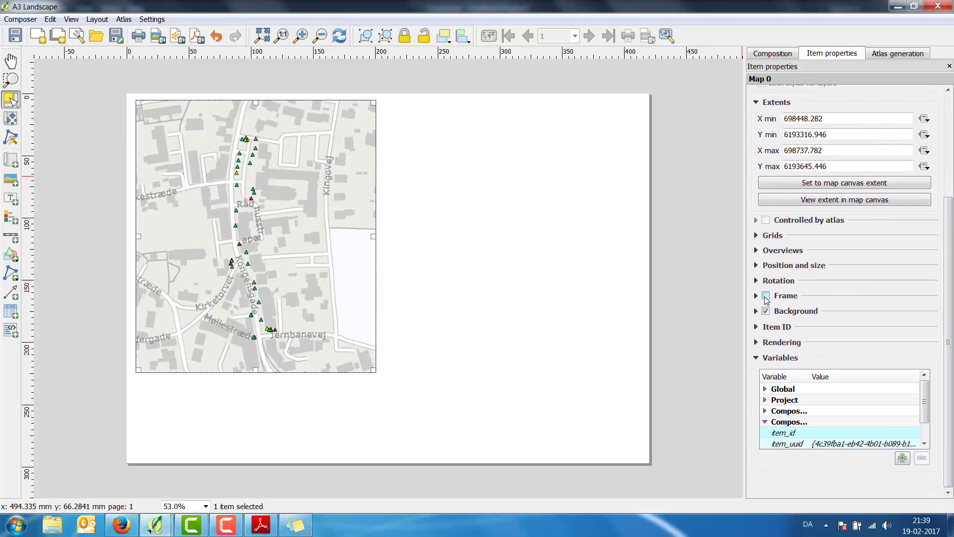
pyautogui.click(766, 296)
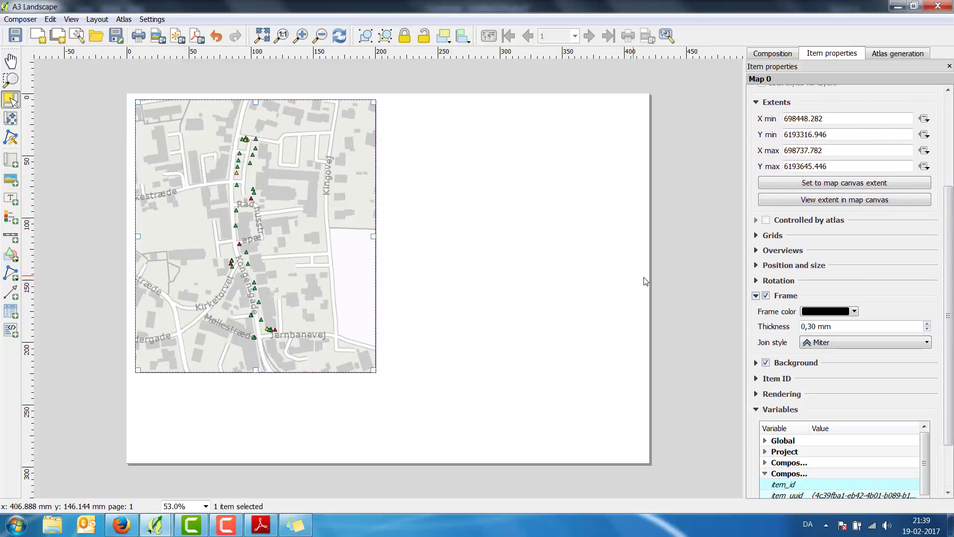
pyautogui.click(444, 228)
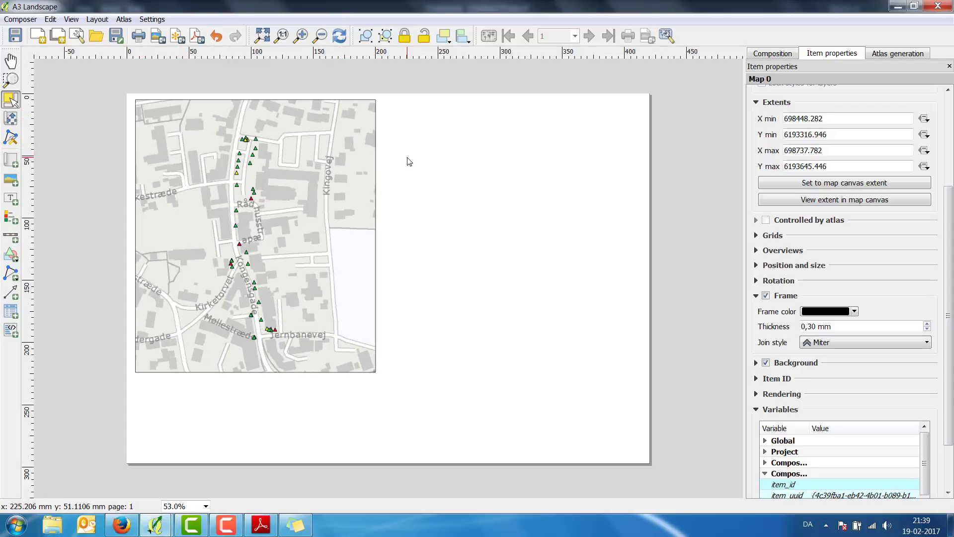
# Step: Duplicate the map item and place the copy to the right of the original, aligned with its top edge
pyautogui.click(301, 194)
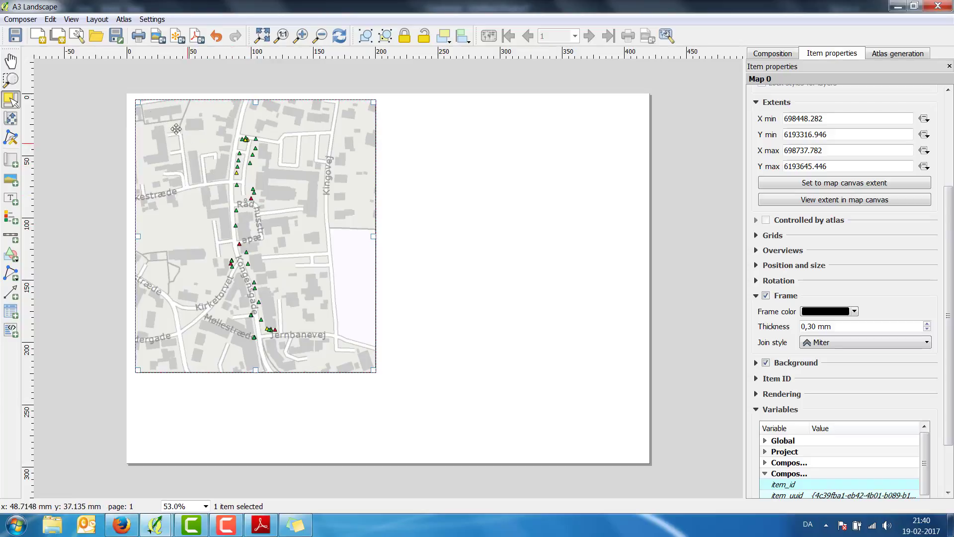
pyautogui.click(50, 19)
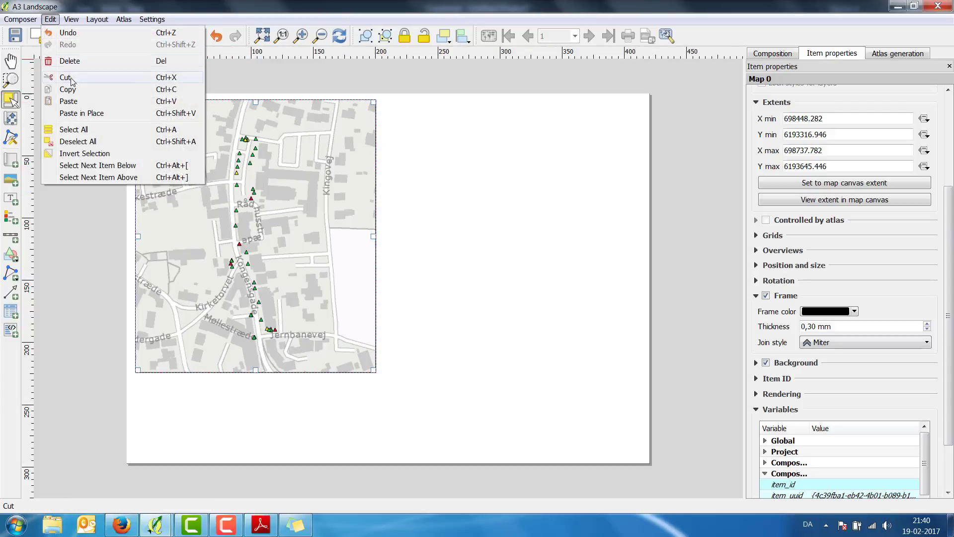
pyautogui.click(73, 90)
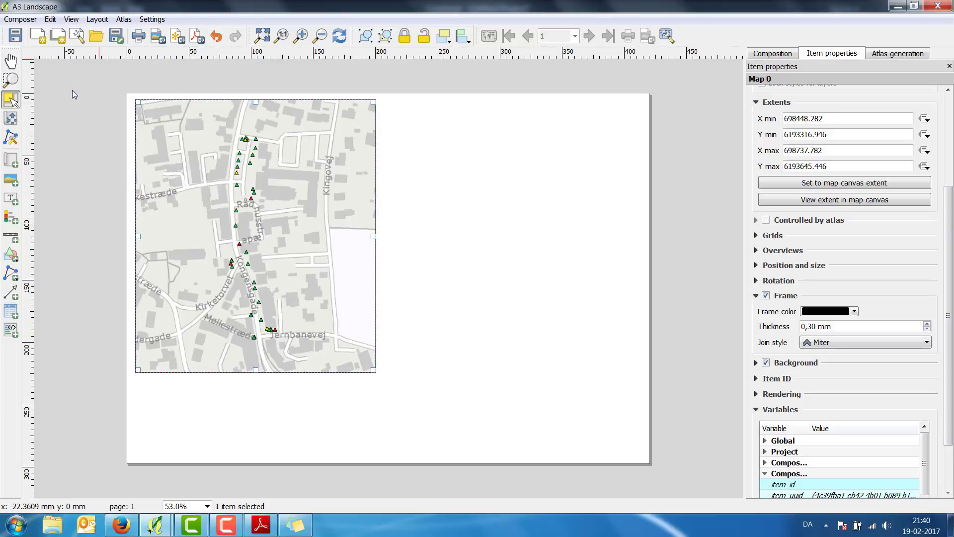
pyautogui.click(50, 19)
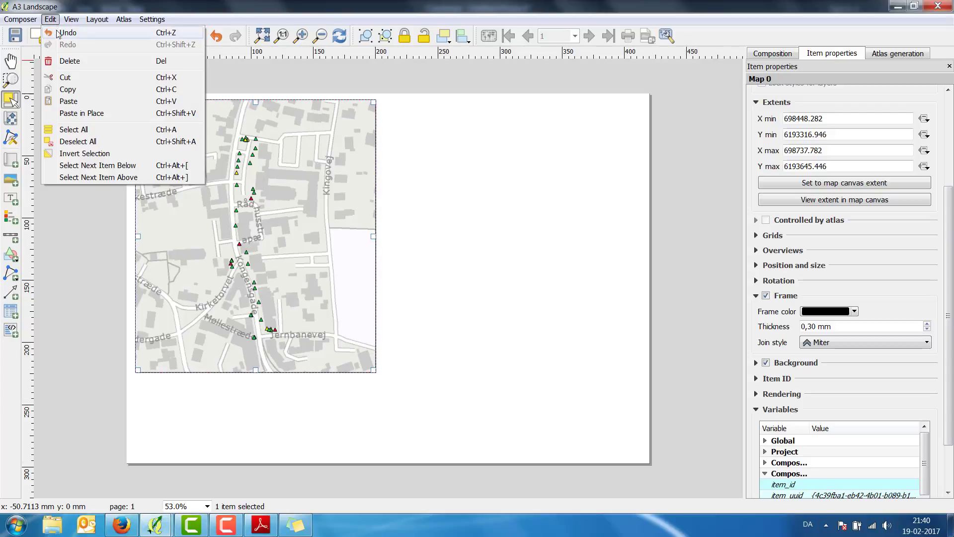
pyautogui.click(84, 102)
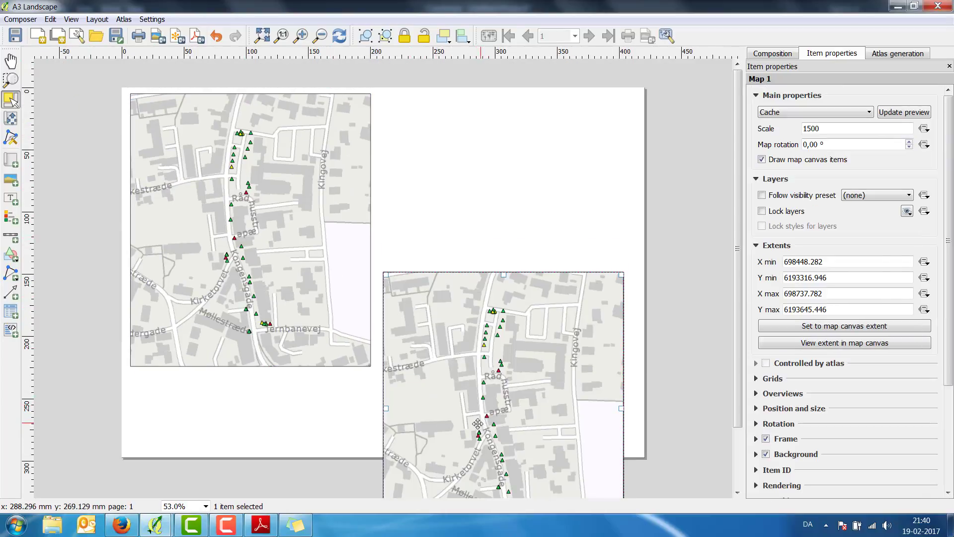
pyautogui.moveTo(468, 425); pyautogui.dragTo(476, 259)
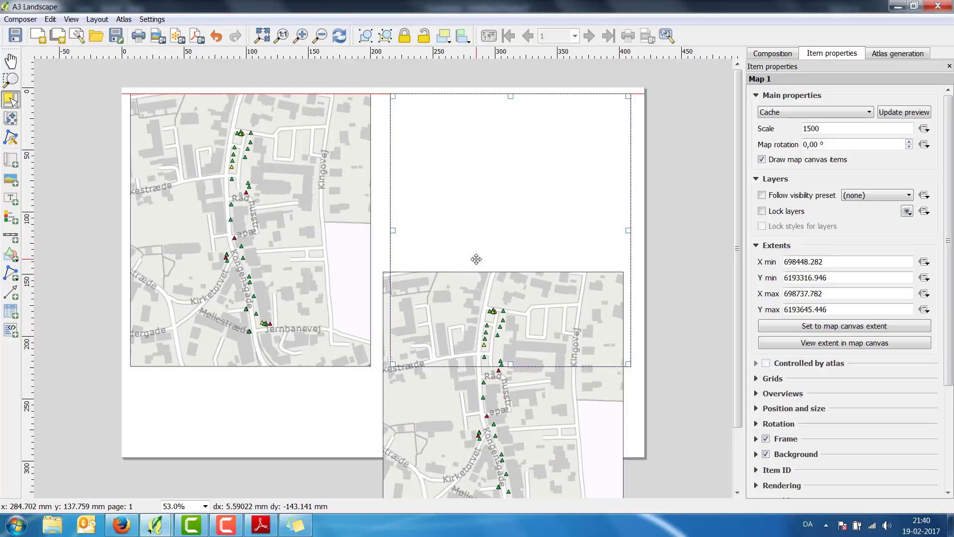
pyautogui.moveTo(476, 259); pyautogui.dragTo(478, 259)
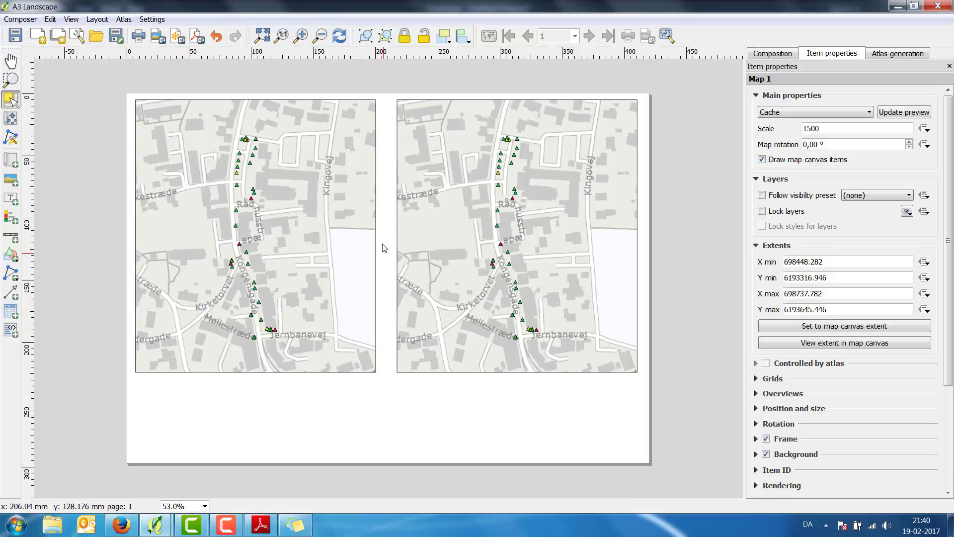
# Step: Add a legend on the page below the original map item and link it to Map 0
pyautogui.click(274, 192)
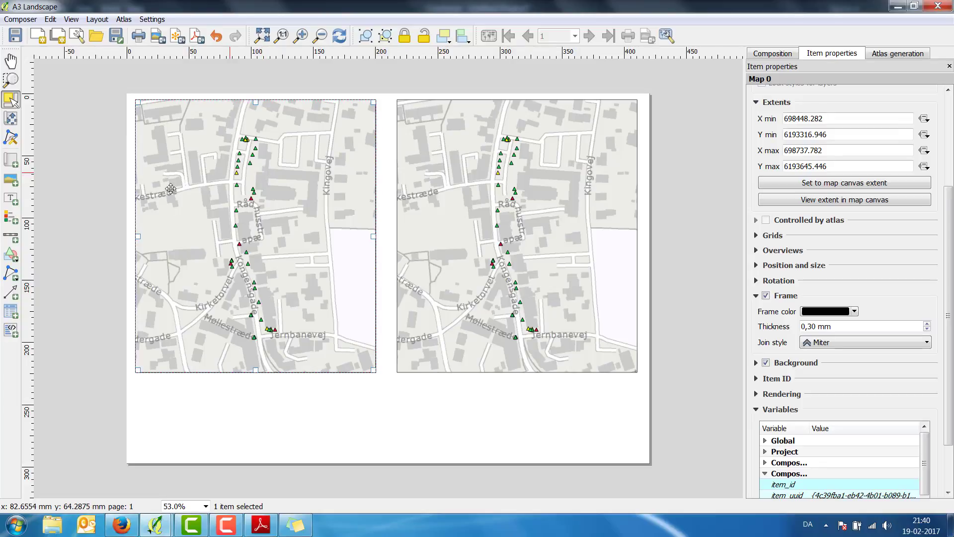
pyautogui.click(12, 218)
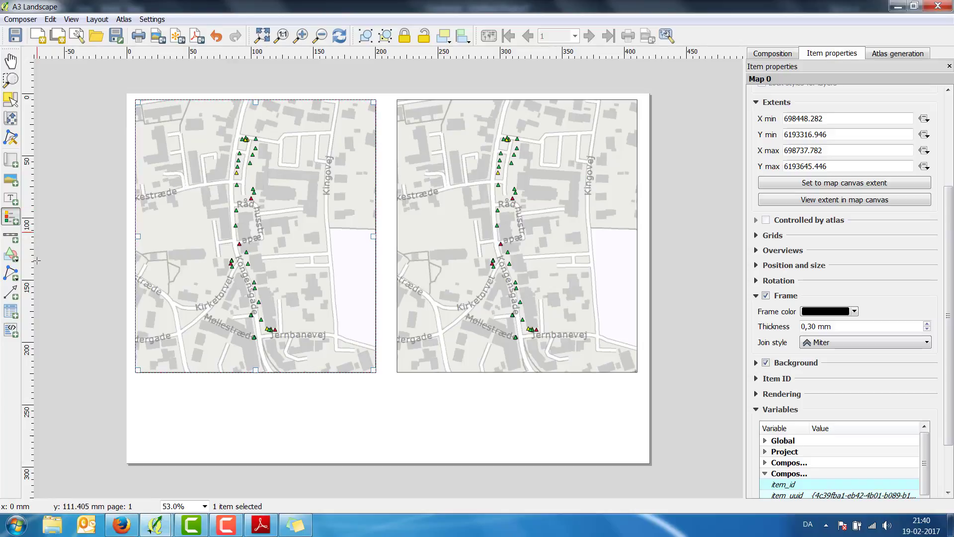
pyautogui.click(136, 386)
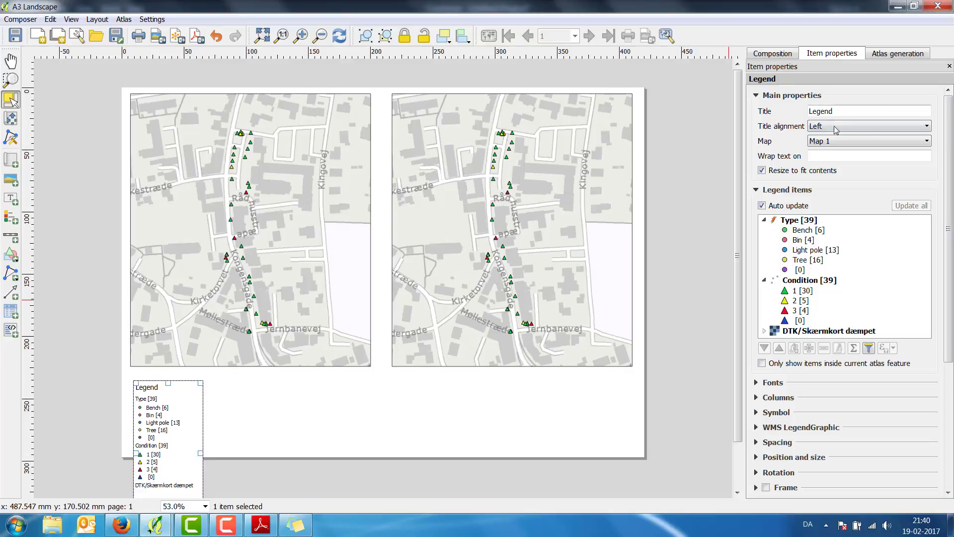
pyautogui.click(835, 143)
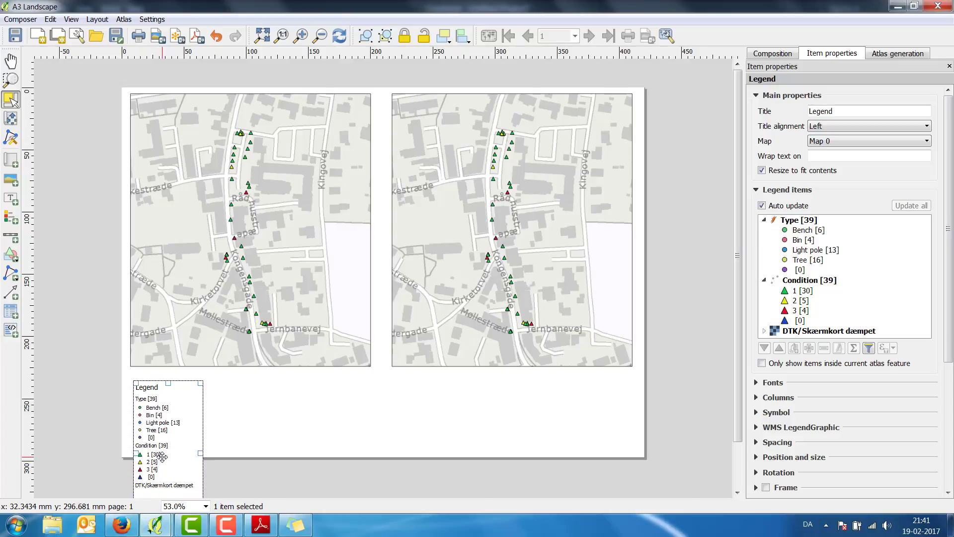
# Step: Turn off the legend's auto update and remove the Type and DTK/Skærmkort dæmpet entries from it
pyautogui.click(762, 205)
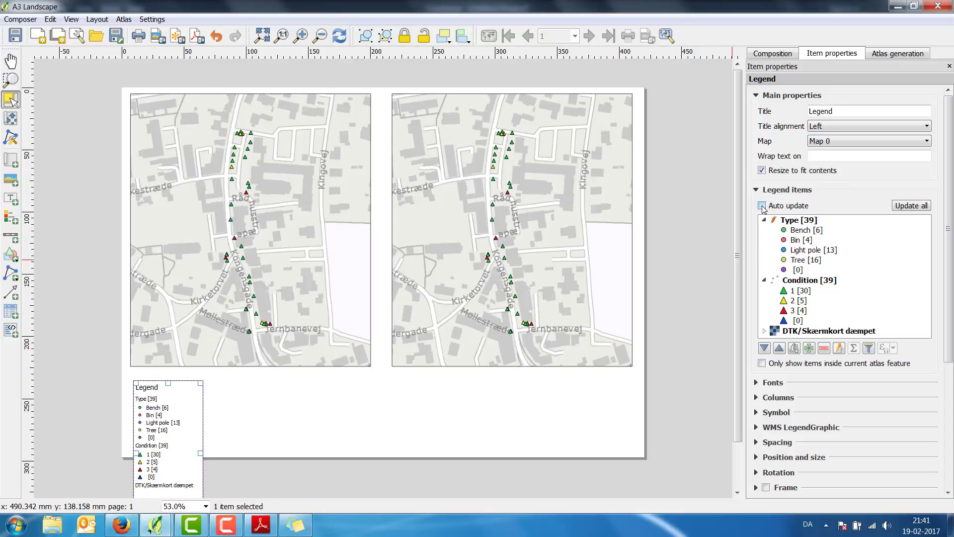
pyautogui.click(796, 222)
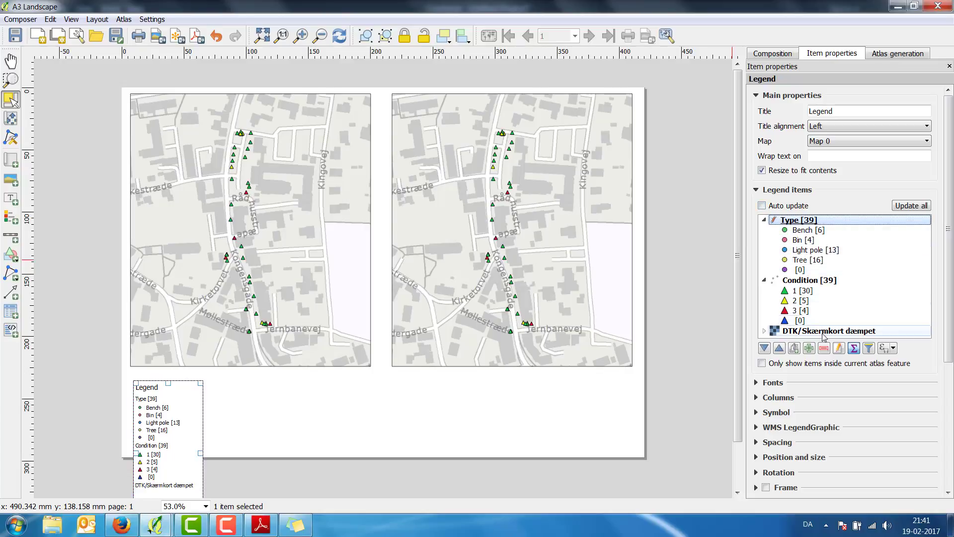
pyautogui.click(825, 349)
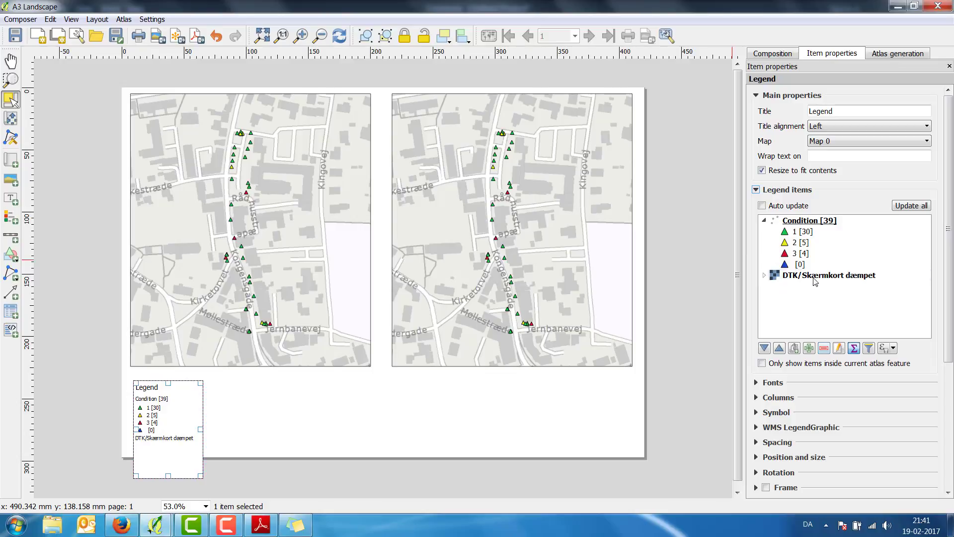
pyautogui.click(812, 278)
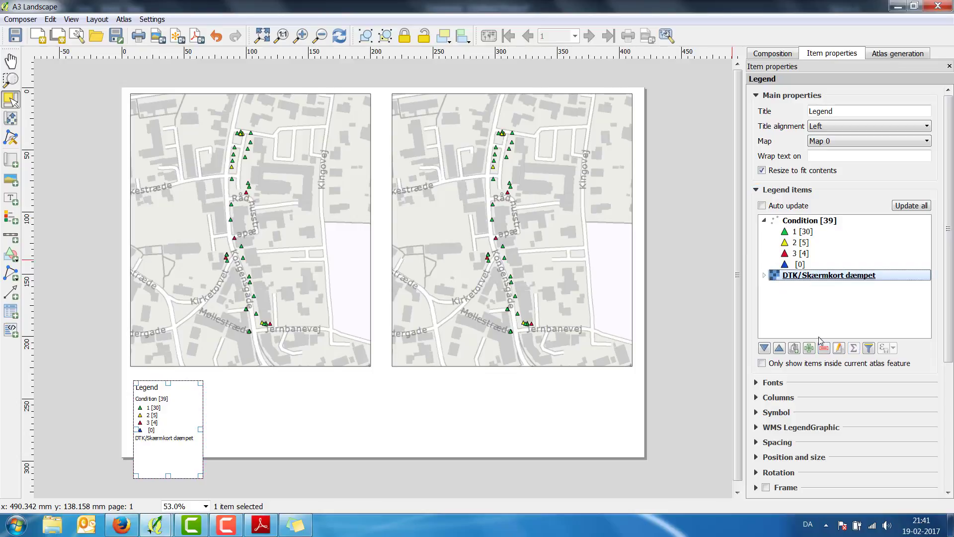
pyautogui.click(824, 349)
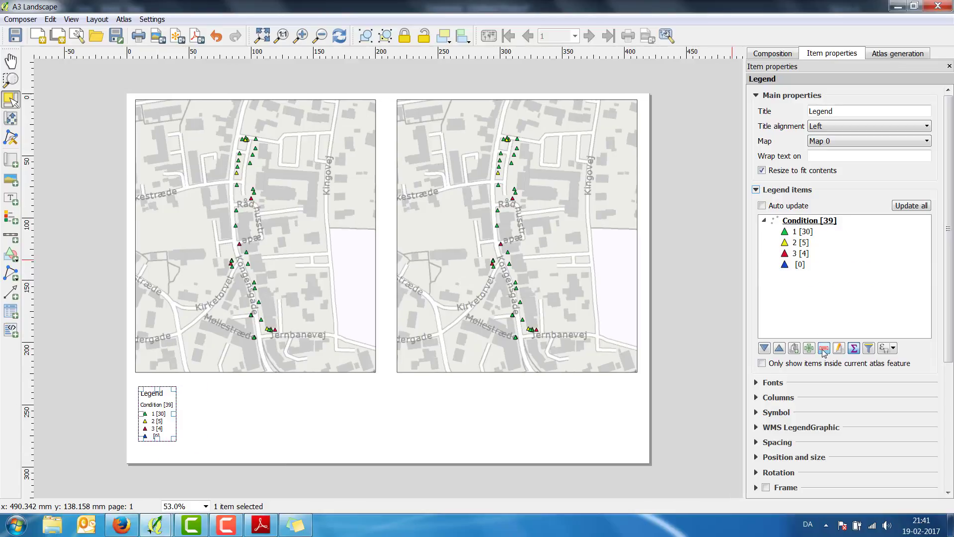
# Step: Filter the legend by map content and set its title to Condition
pyautogui.click(804, 269)
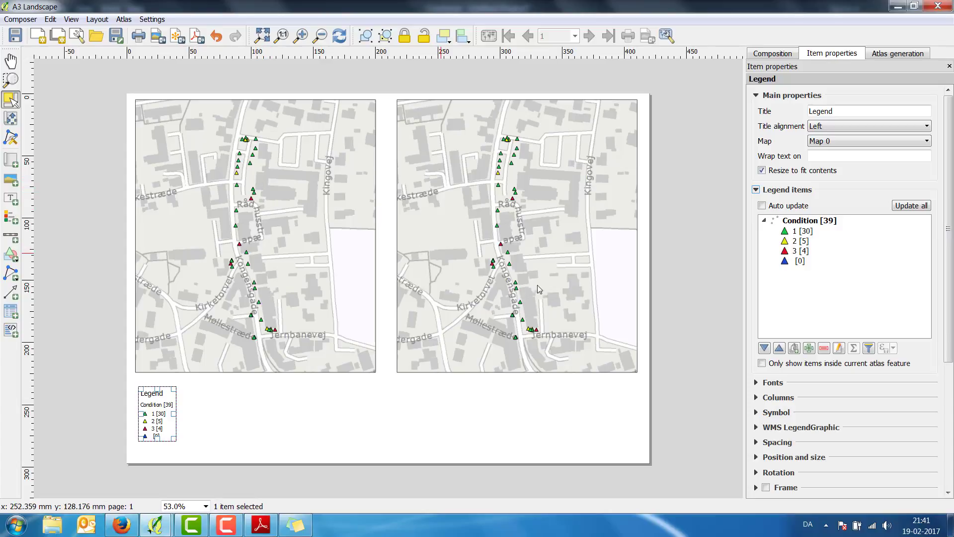
pyautogui.click(867, 353)
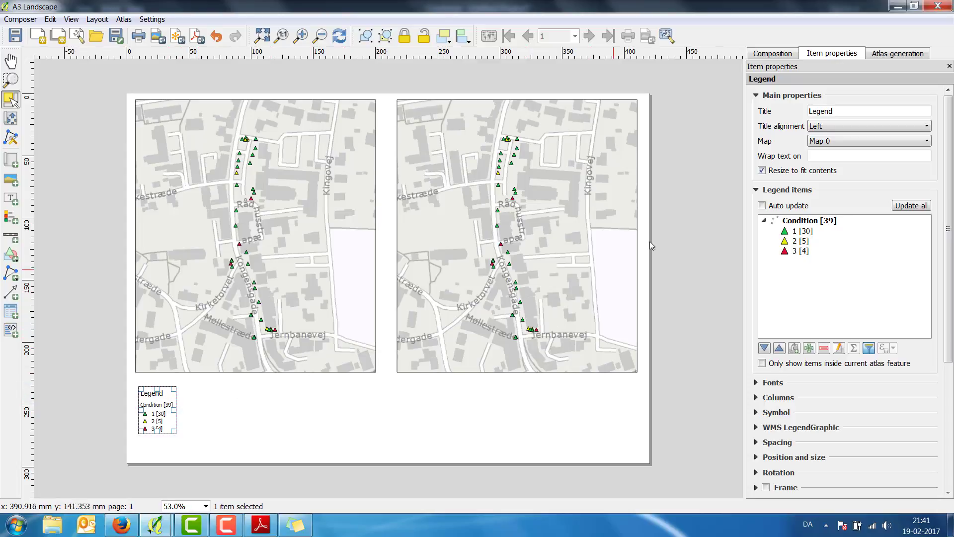
pyautogui.moveTo(835, 111); pyautogui.dragTo(793, 118)
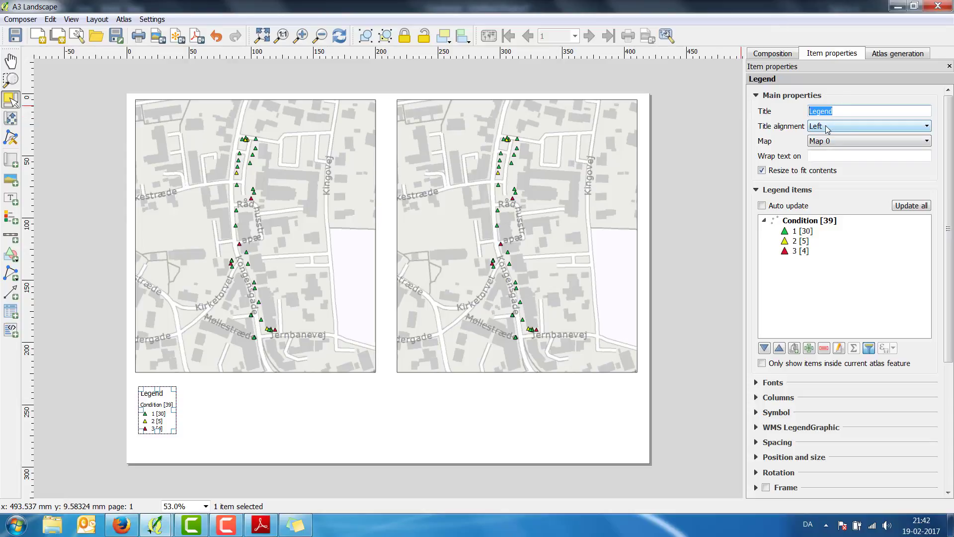
pyautogui.write('Condition')
pyautogui.click(190, 412)
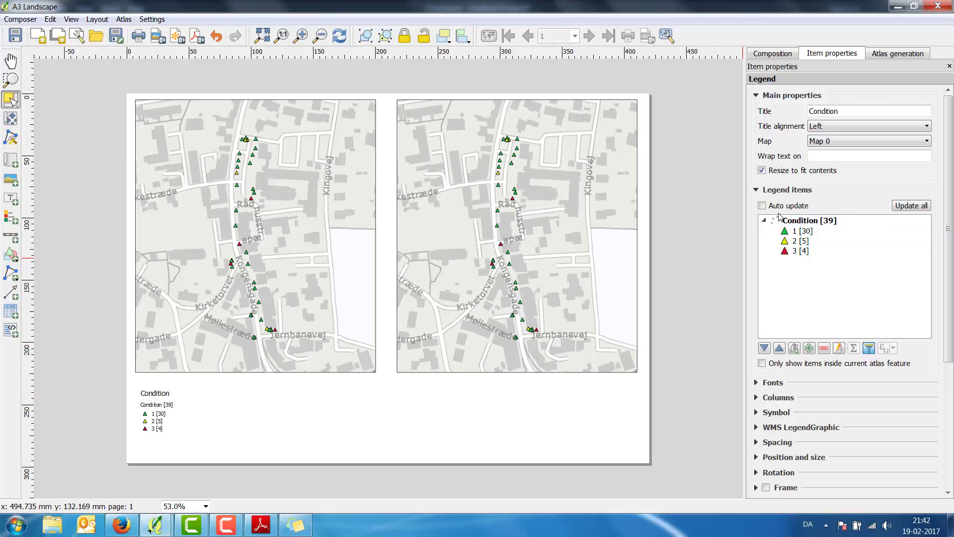
# Step: Hide the Condition layer heading in the legend so that only its categories are listed under the title
pyautogui.click(801, 224)
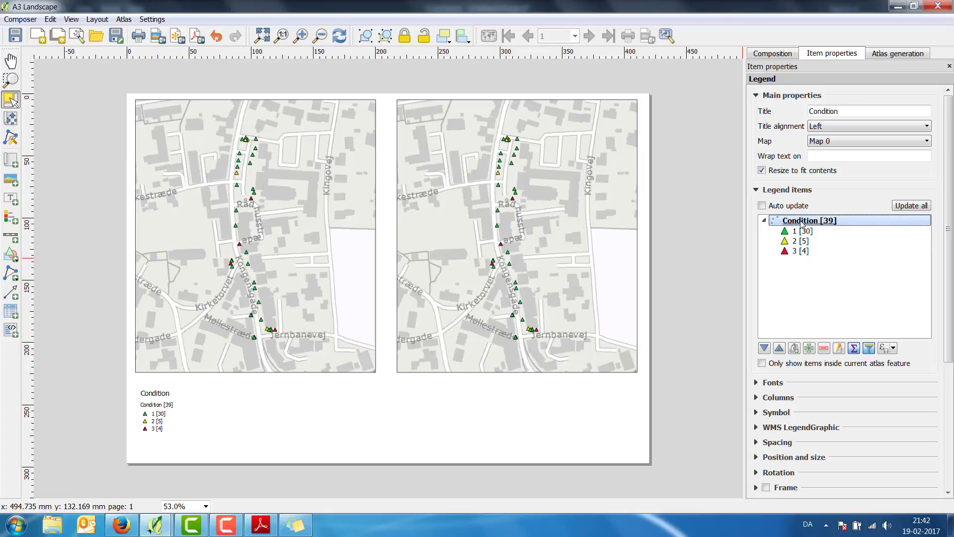
pyautogui.rightClick(801, 224)
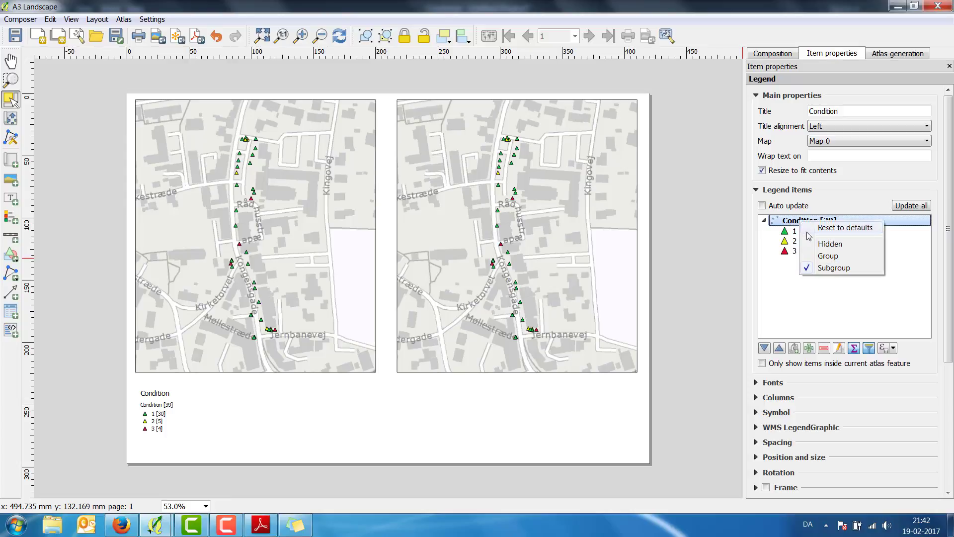
pyautogui.click(824, 244)
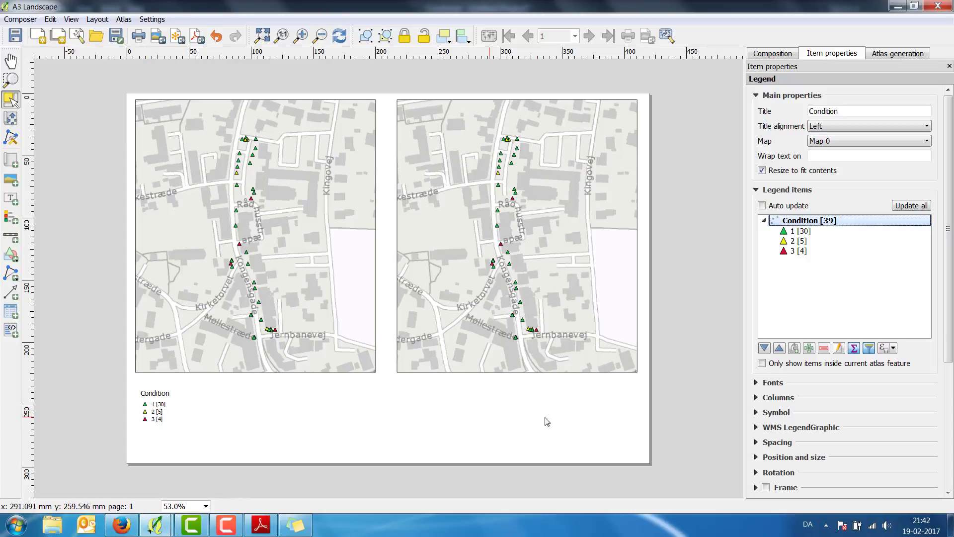
# Step: Allow the legend to split layers and set its column count to 3
pyautogui.moveTo(951, 343); pyautogui.dragTo(951, 410)
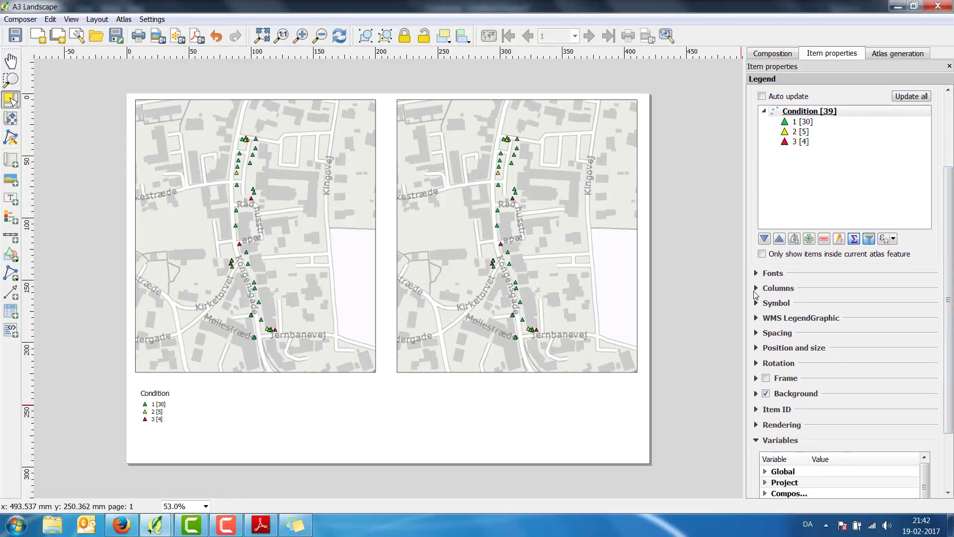
pyautogui.click(756, 288)
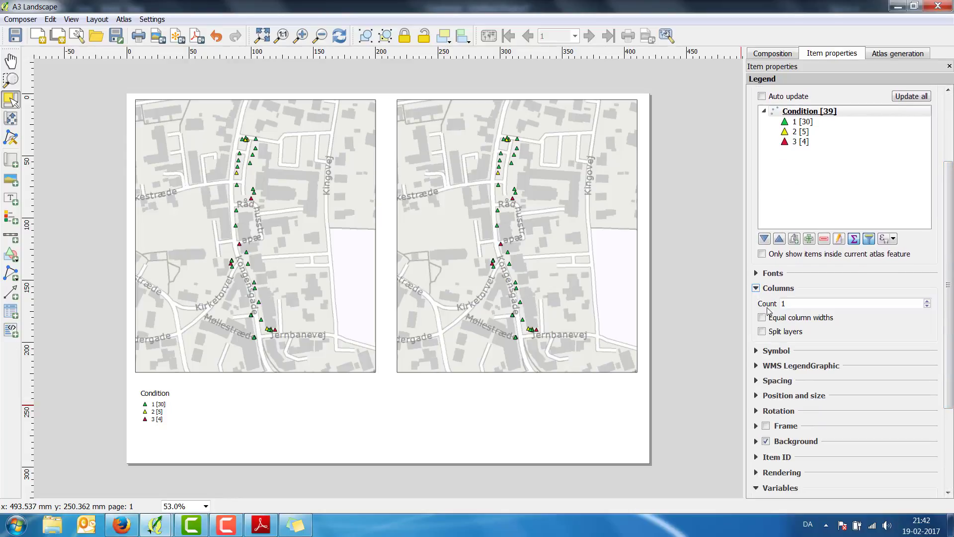
pyautogui.click(763, 333)
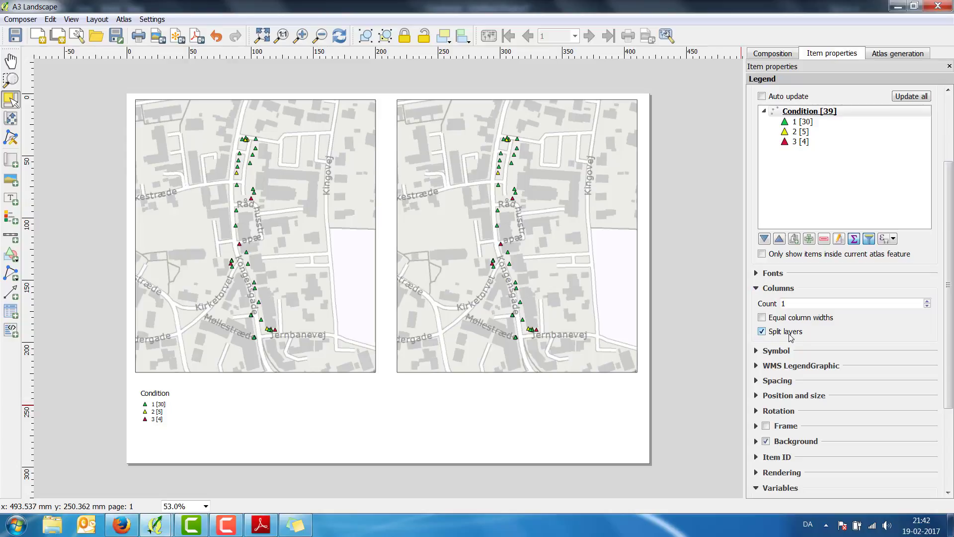
pyautogui.click(927, 302)
pyautogui.click(928, 301)
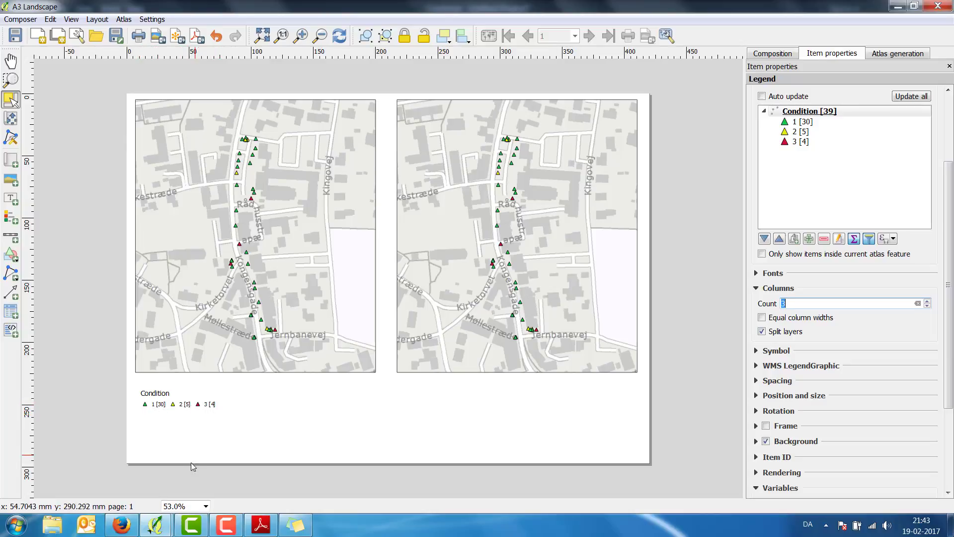
# Step: Switch to the QGIS main window and turn off the feature count for the Condition layer
pyautogui.moveTo(162, 522)
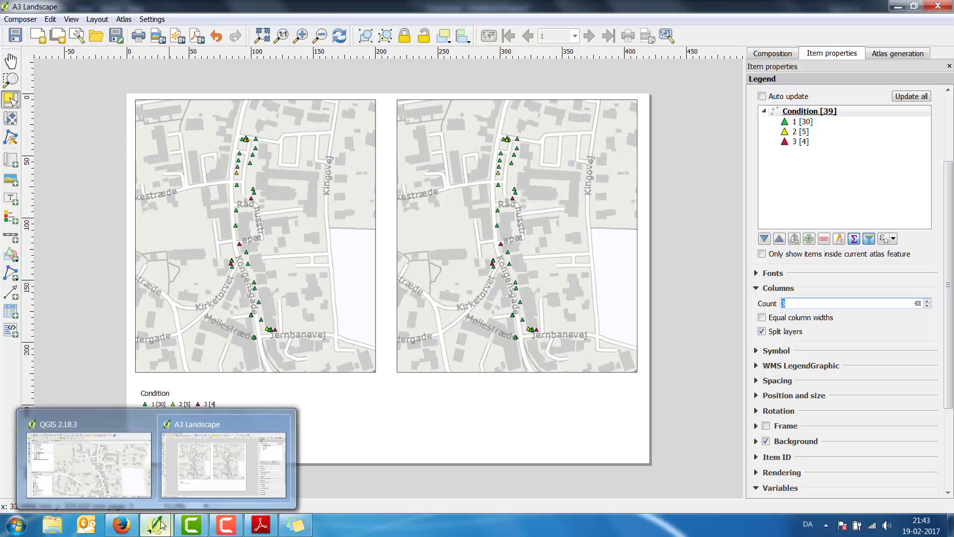
pyautogui.click(98, 480)
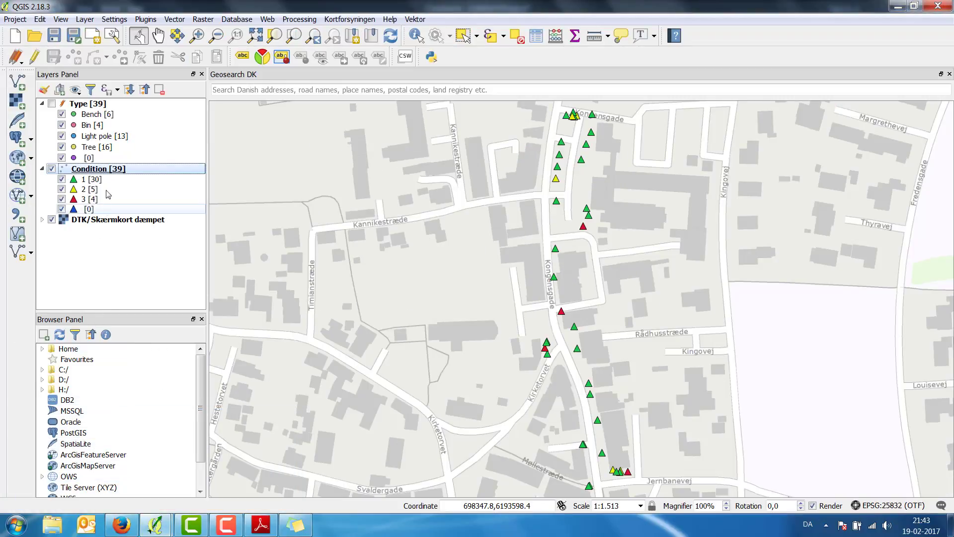
pyautogui.rightClick(113, 170)
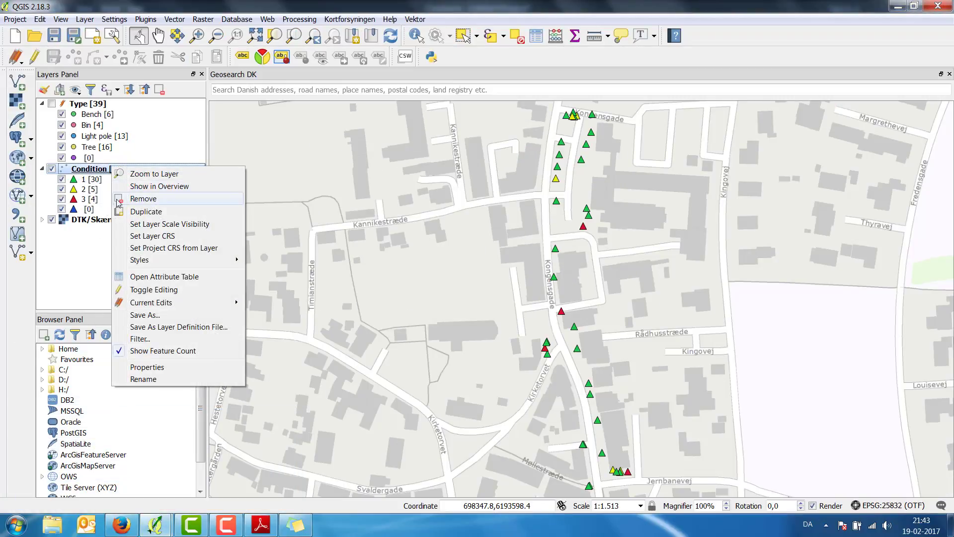
pyautogui.click(149, 354)
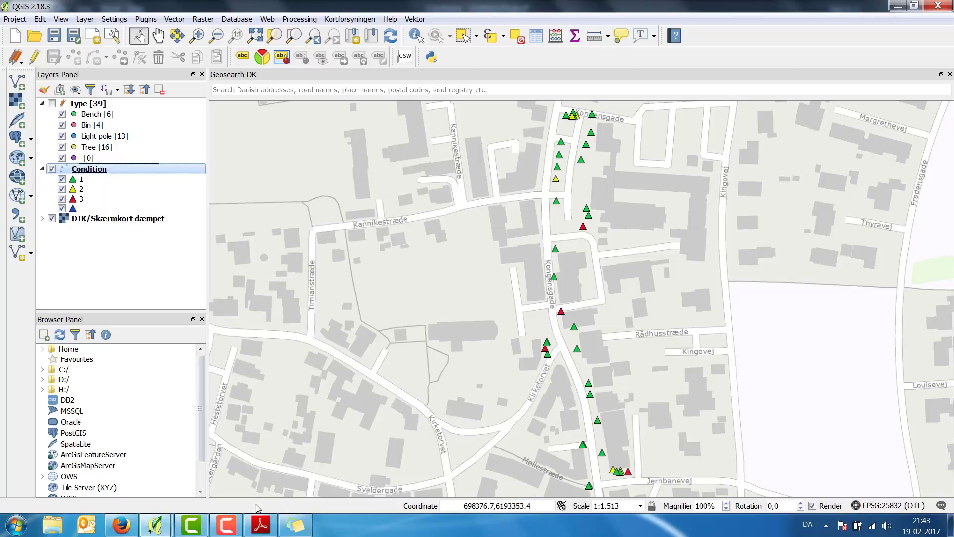
# Step: Return to the A3 Landscape composer and refresh its view
pyautogui.moveTo(163, 531)
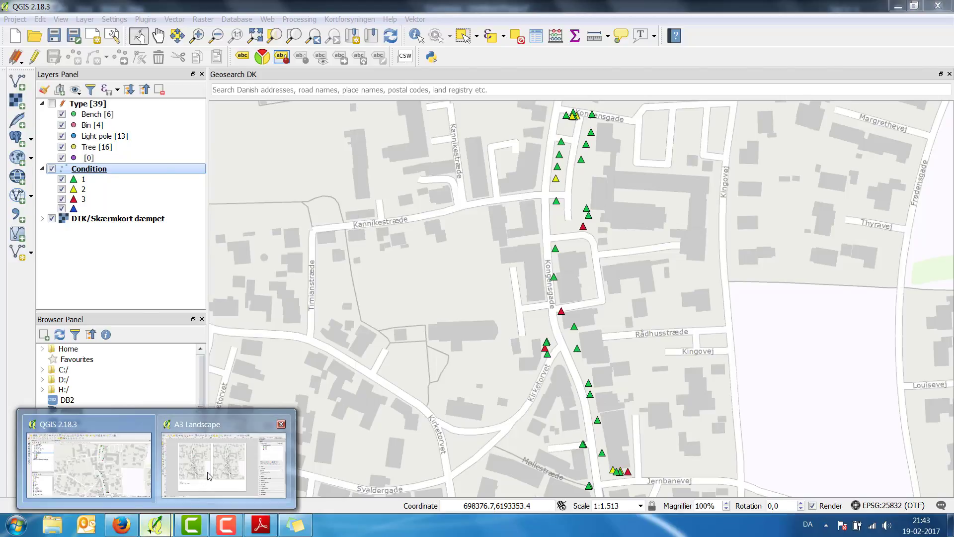
pyautogui.click(217, 451)
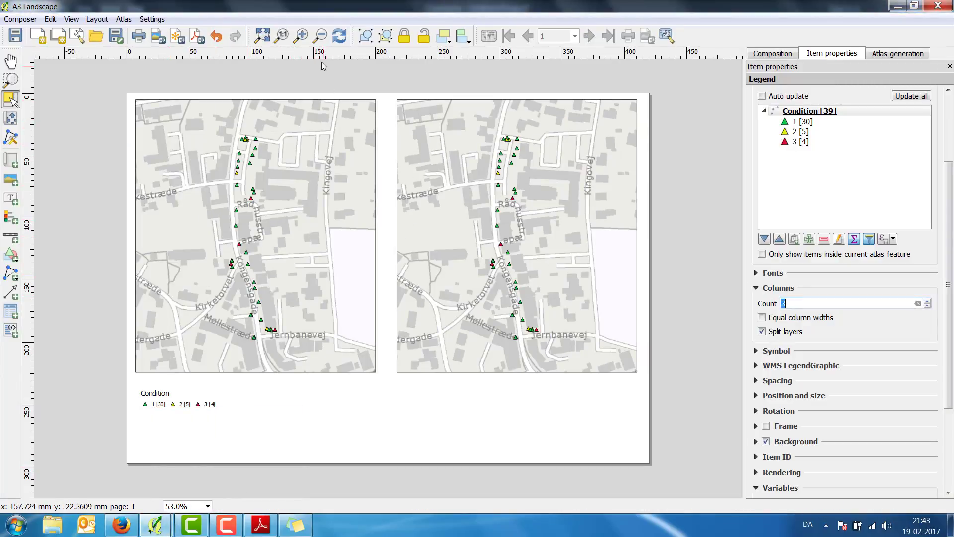
pyautogui.click(340, 37)
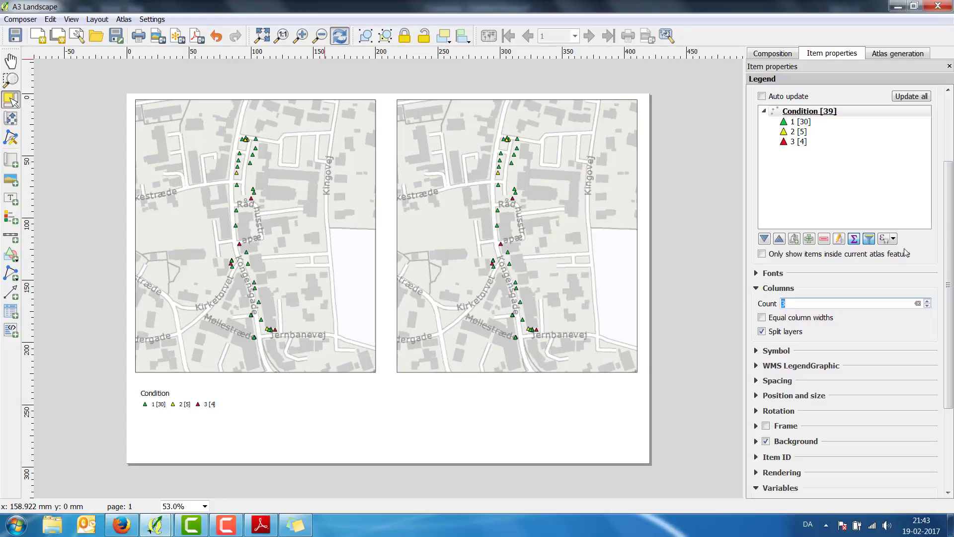
pyautogui.scroll(3, 840, 278)
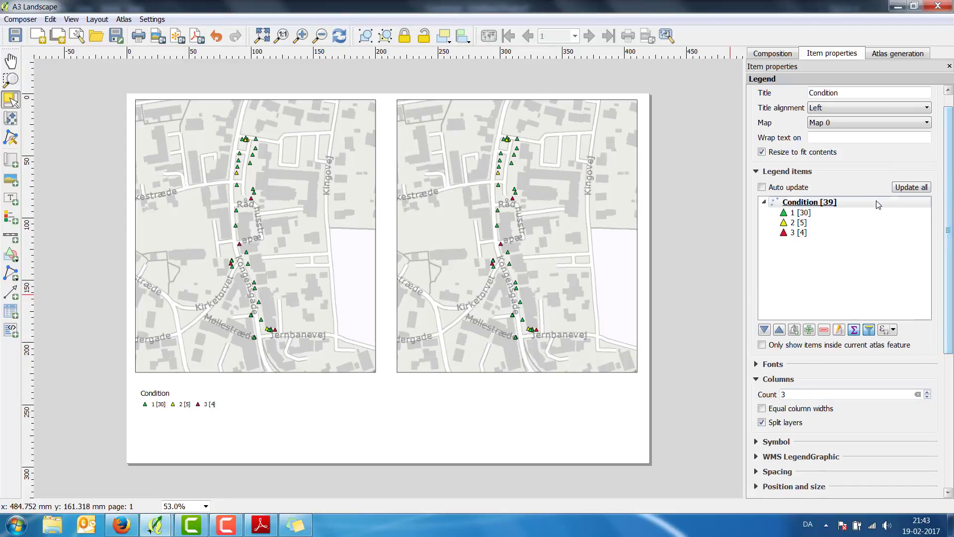
# Step: Resynchronise the Condition legend's items with the project layers by enabling automatic updating and switching it off again
pyautogui.click(779, 202)
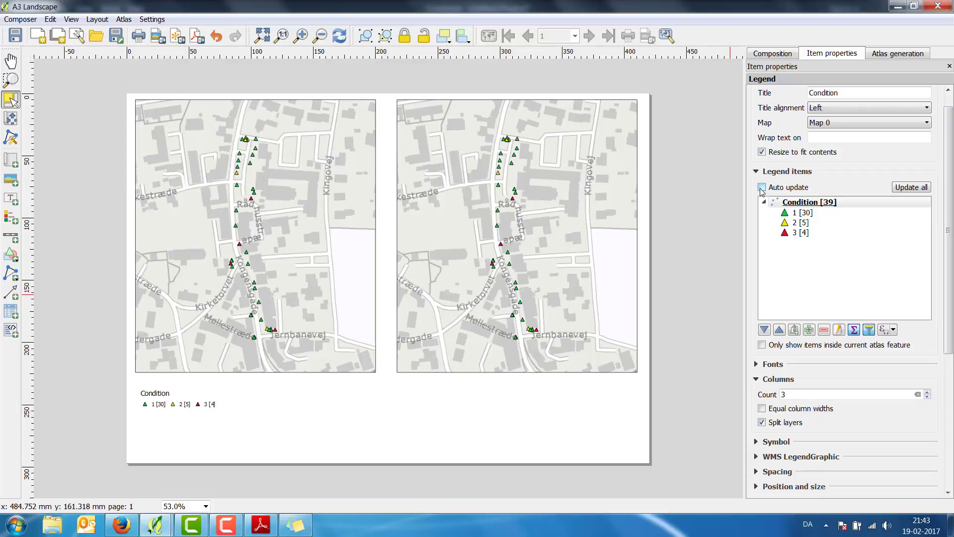
pyautogui.click(762, 189)
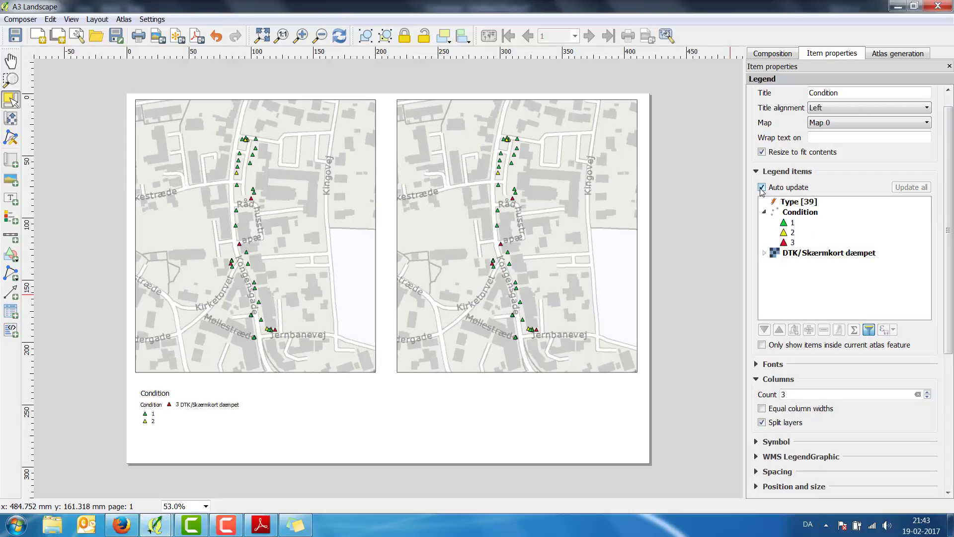
pyautogui.click(829, 253)
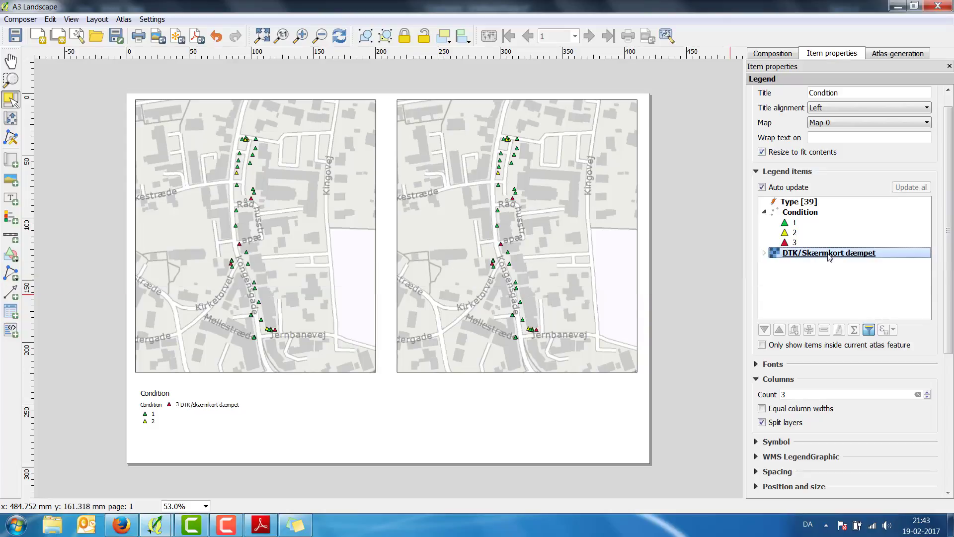
pyautogui.doubleClick(762, 189)
pyautogui.click(762, 187)
# Step: Remove the DTK/Skærmkort dæmpet layer from the legend under the left map and hide its Condition heading
pyautogui.click(827, 253)
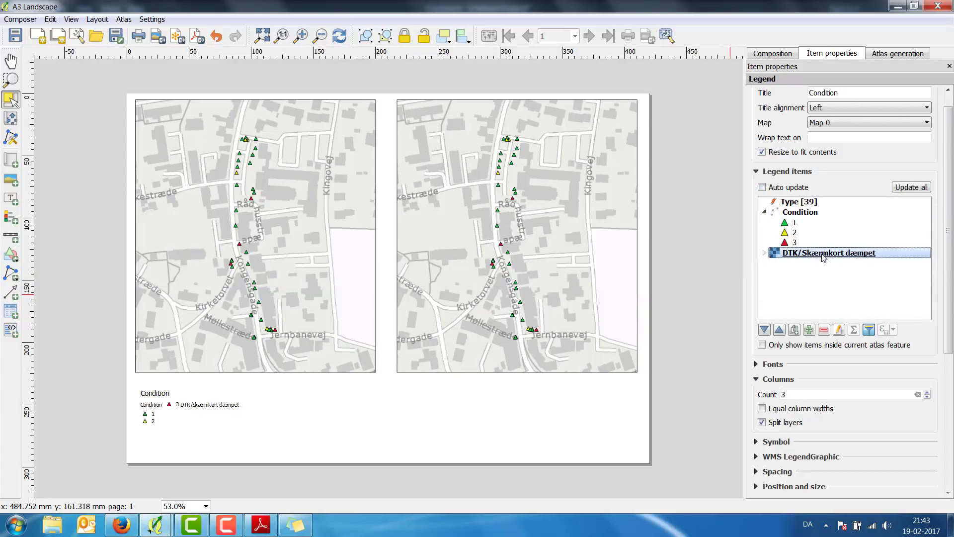
pyautogui.click(824, 330)
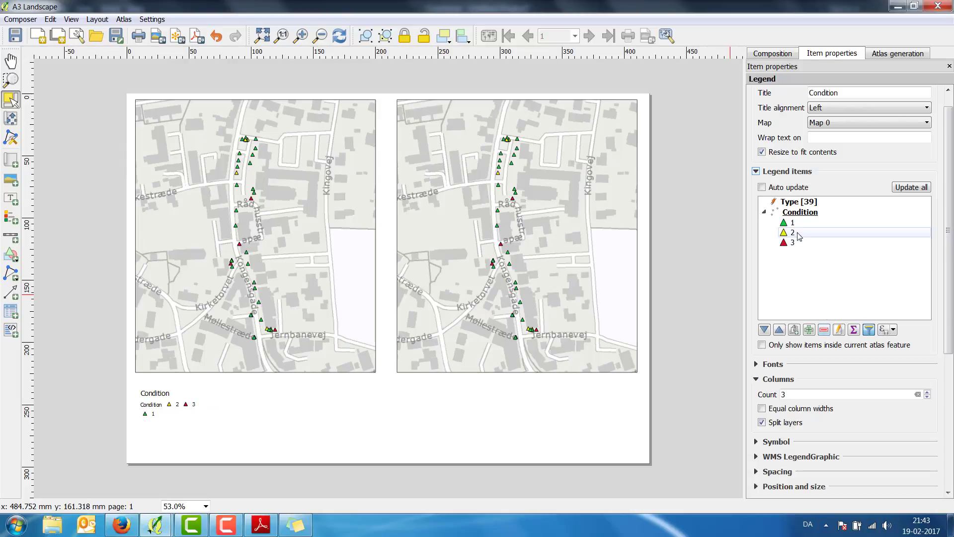
pyautogui.rightClick(802, 215)
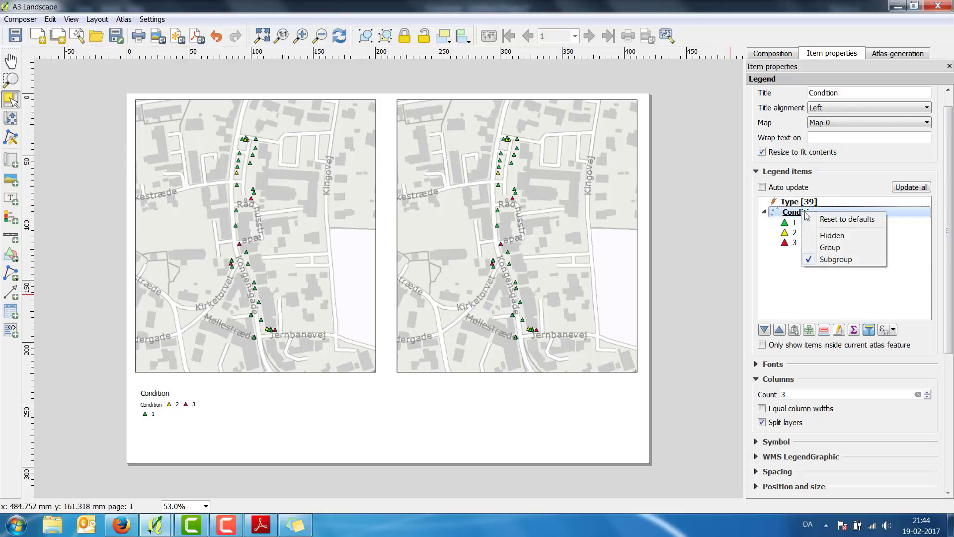
pyautogui.click(835, 237)
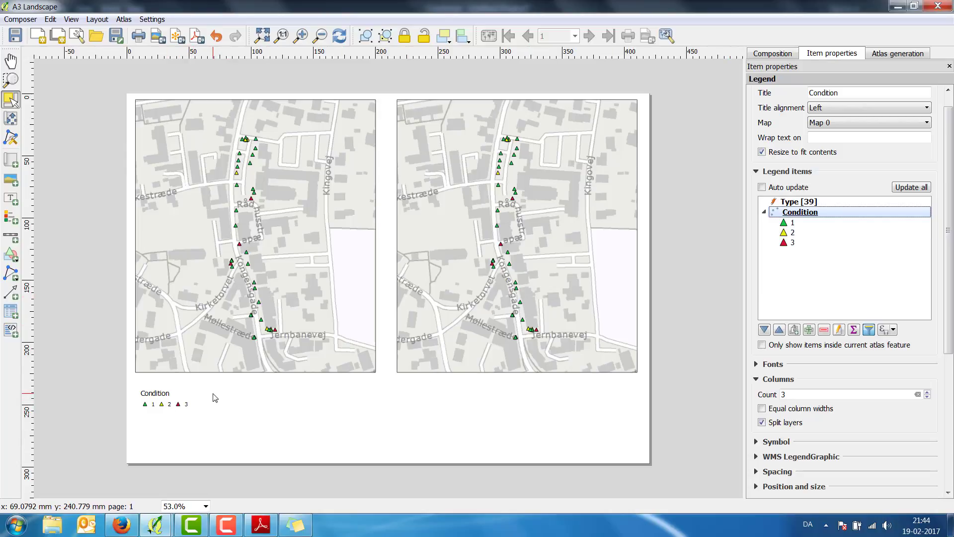
# Step: Lock the layers of the left map so it keeps showing the Condition layer
pyautogui.click(211, 281)
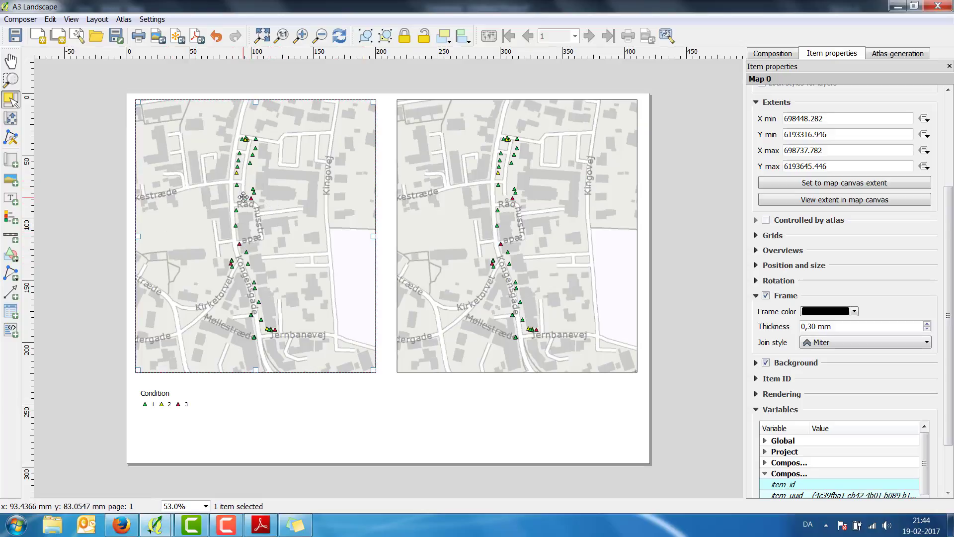
pyautogui.moveTo(950, 201); pyautogui.dragTo(952, 112)
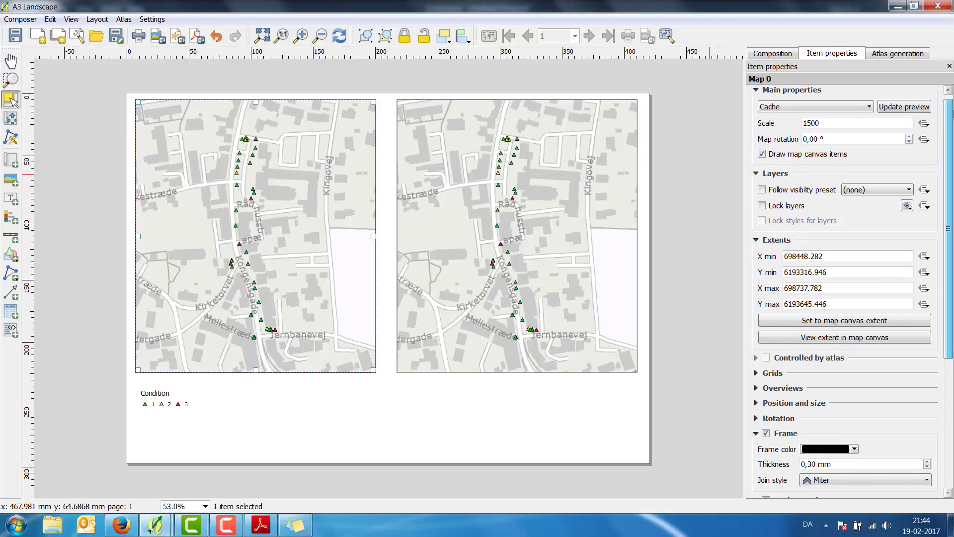
pyautogui.click(762, 206)
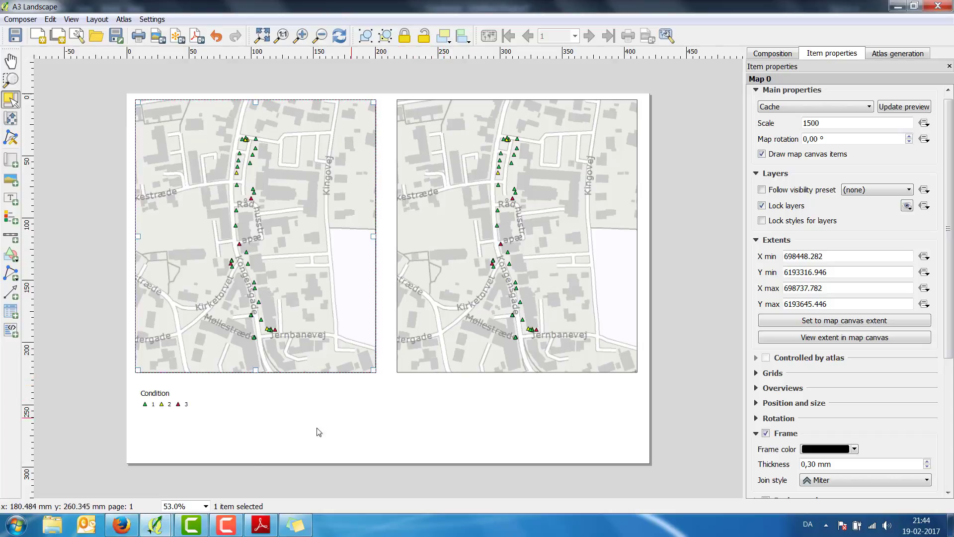
# Step: Switch to the QGIS main window, hide the Condition layer and show the Type layer
pyautogui.moveTo(155, 524)
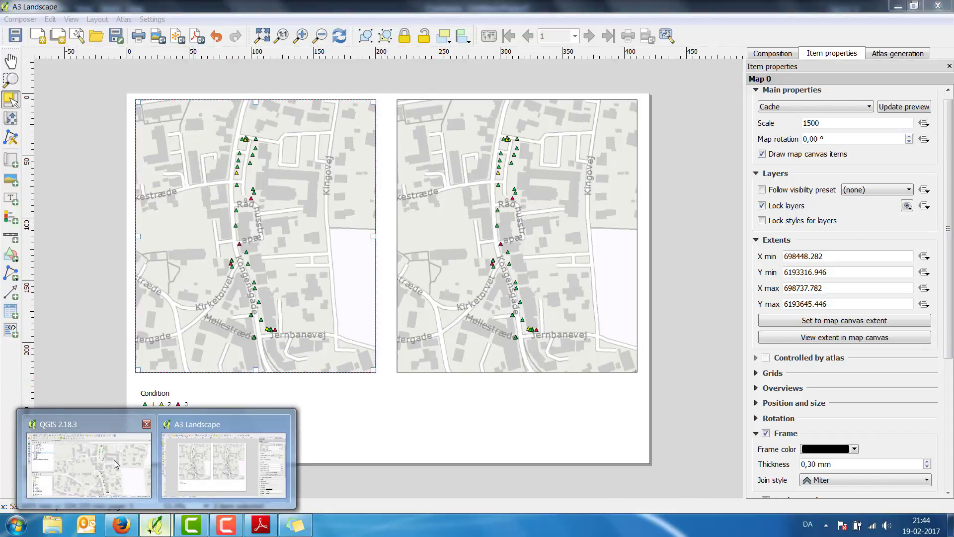
pyautogui.click(115, 464)
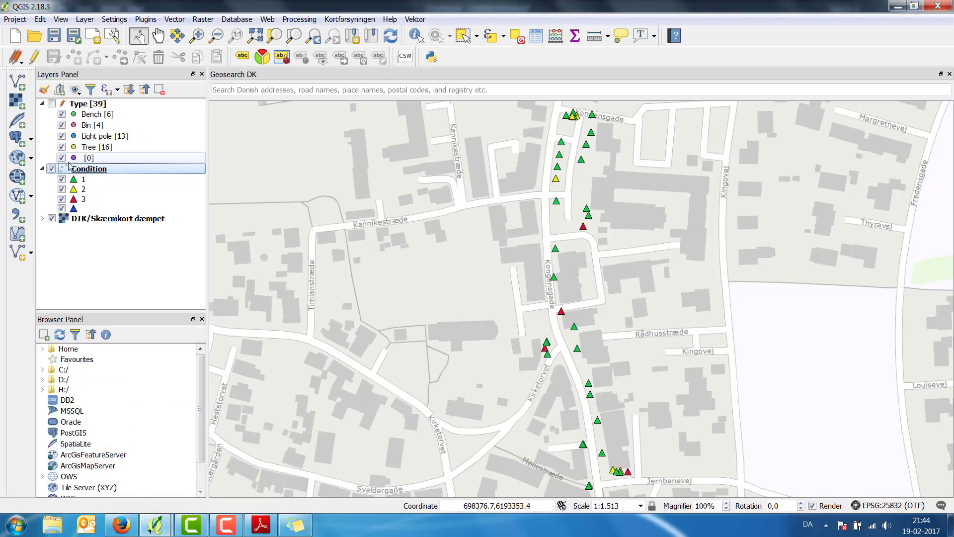
pyautogui.click(52, 168)
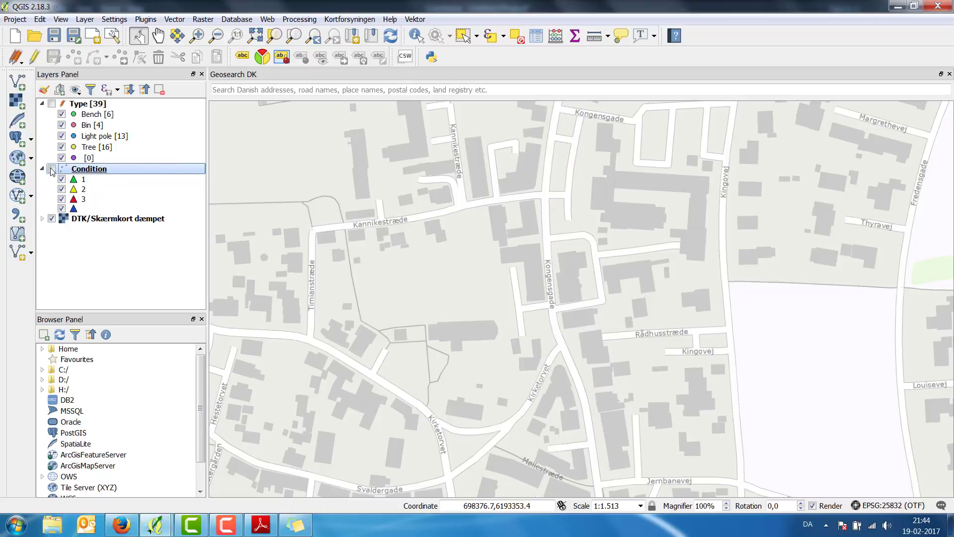
pyautogui.click(52, 104)
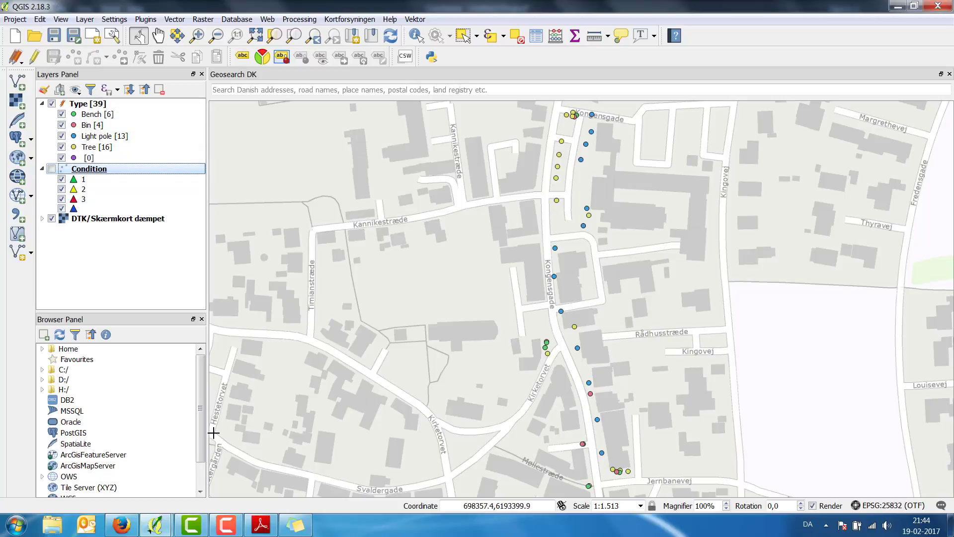
# Step: Return to the A3 Landscape composer, refresh its view and lock the layers of the right map
pyautogui.moveTo(155, 525)
pyautogui.click(230, 466)
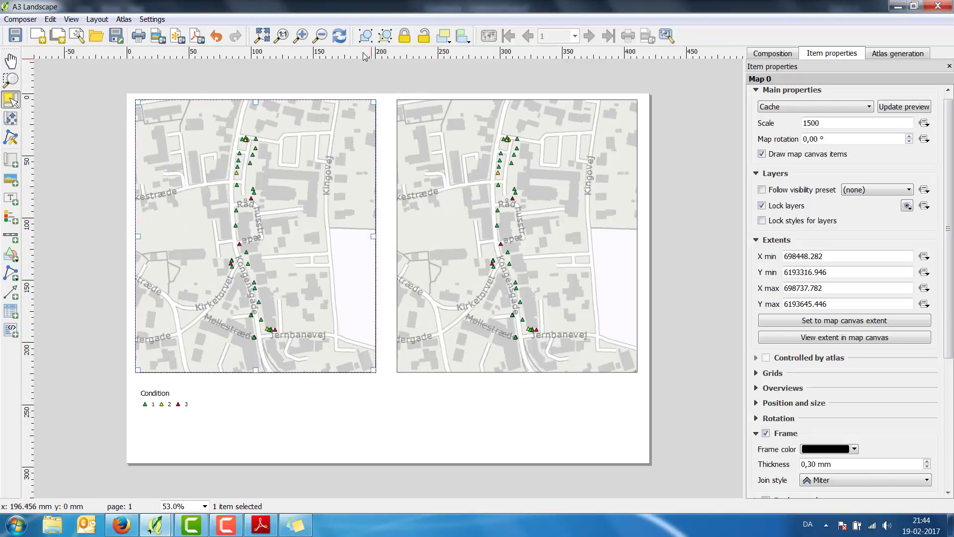
pyautogui.click(339, 38)
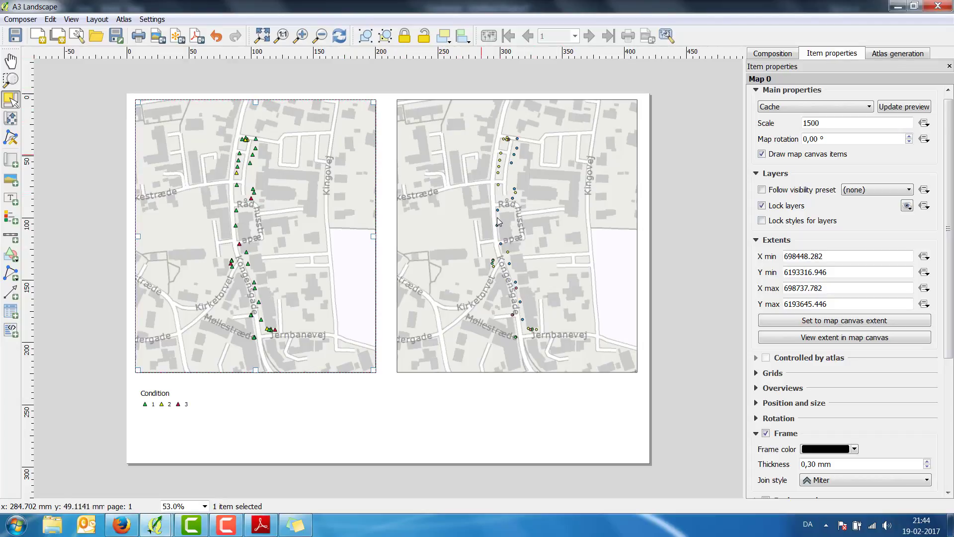
pyautogui.click(455, 169)
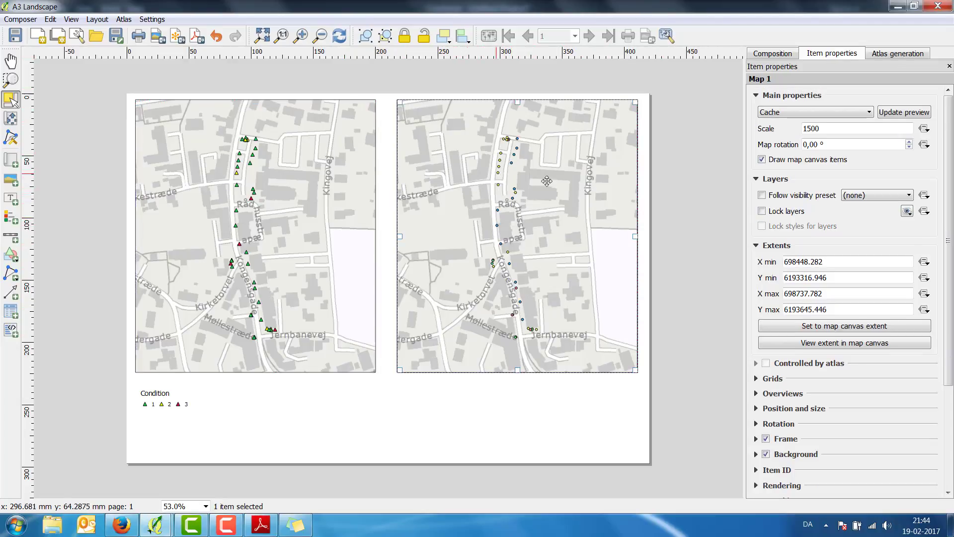
pyautogui.click(762, 211)
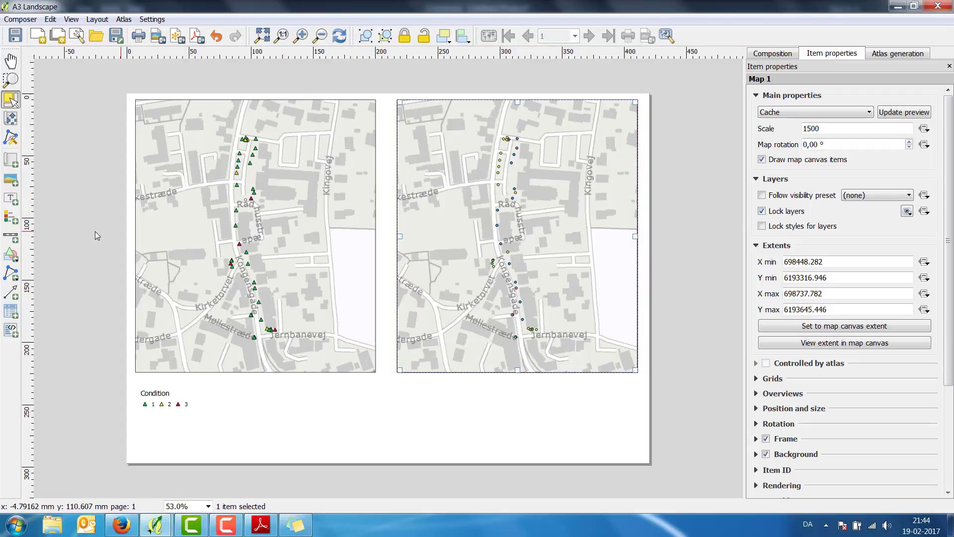
# Step: Add a legend just below the right map and turn off its automatic updating
pyautogui.click(12, 220)
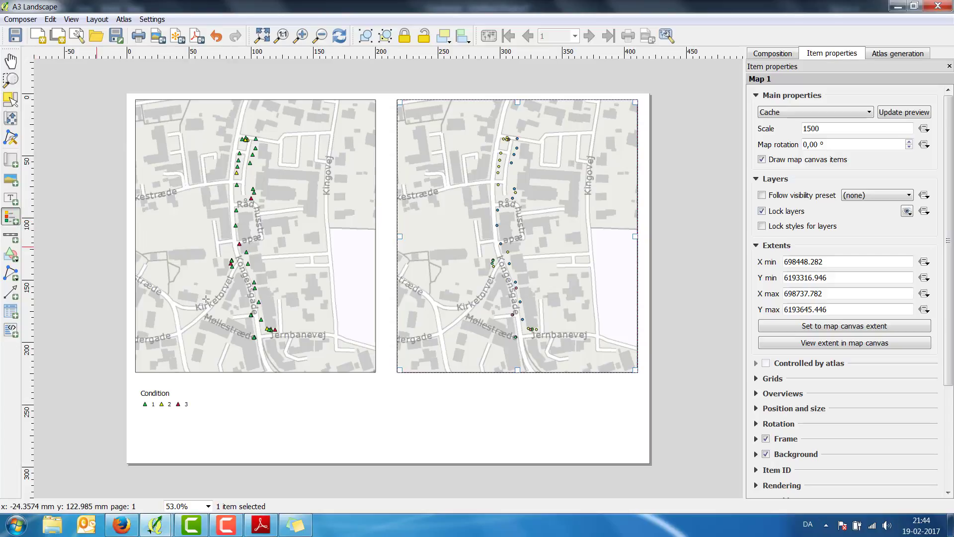
pyautogui.click(401, 384)
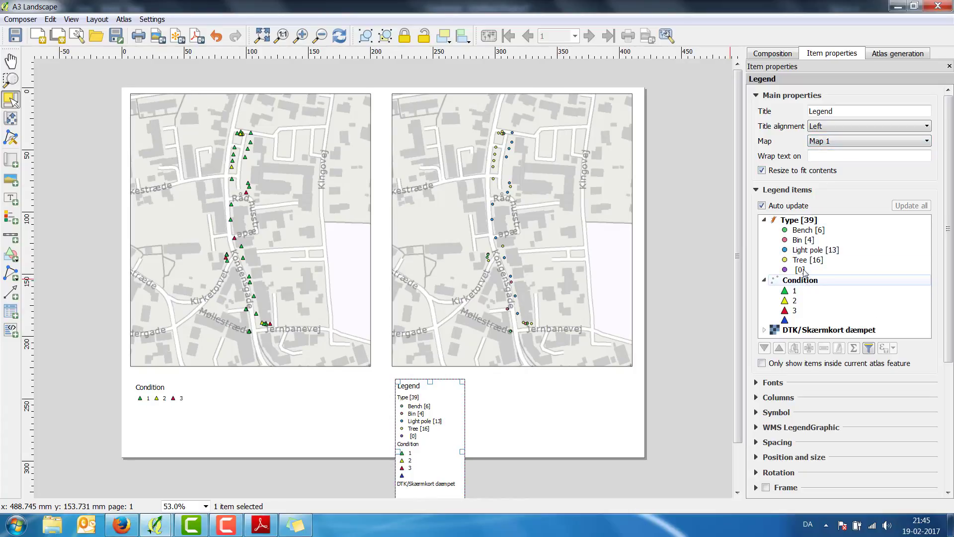
pyautogui.click(762, 206)
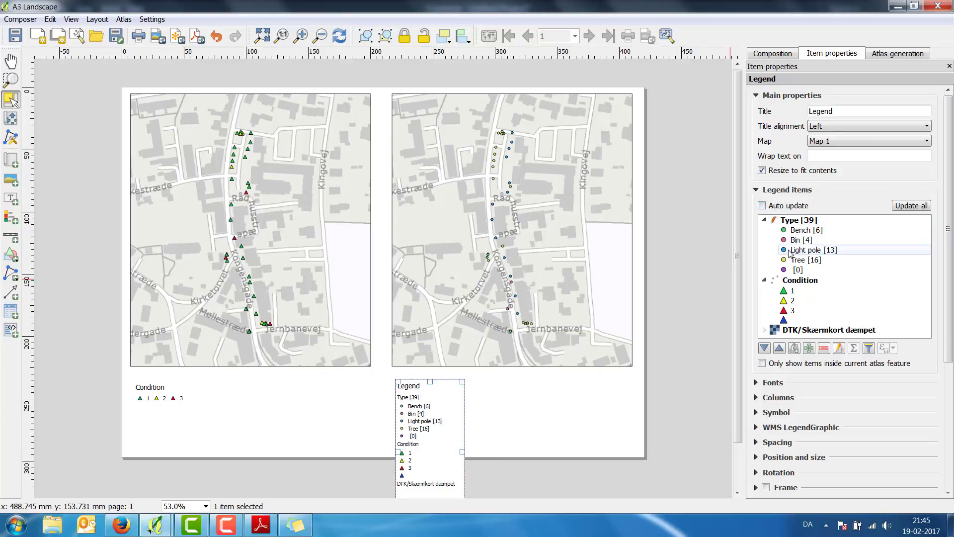
# Step: Remove the Condition and DTK/Skærmkort dæmpet layers from the new legend's items
pyautogui.click(809, 282)
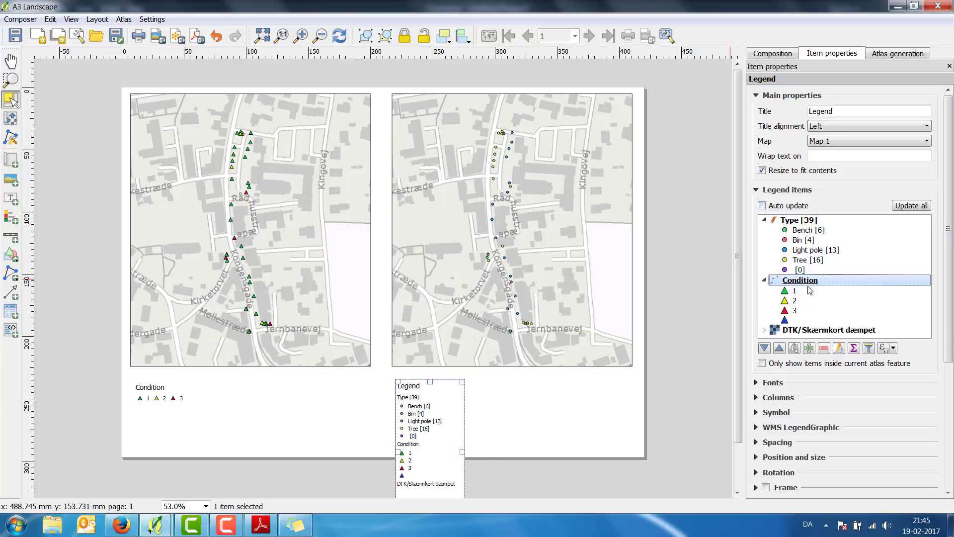
pyautogui.click(824, 348)
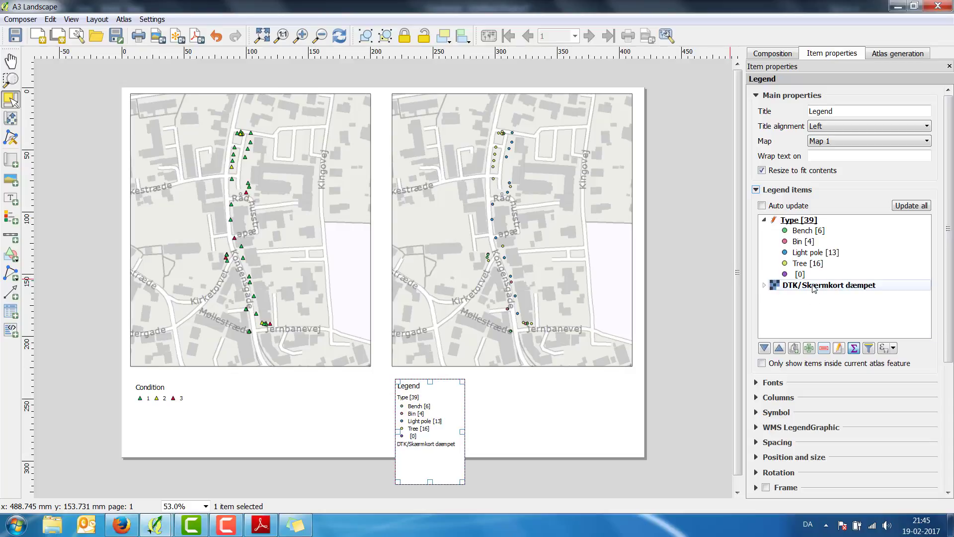
pyautogui.click(815, 287)
pyautogui.click(824, 348)
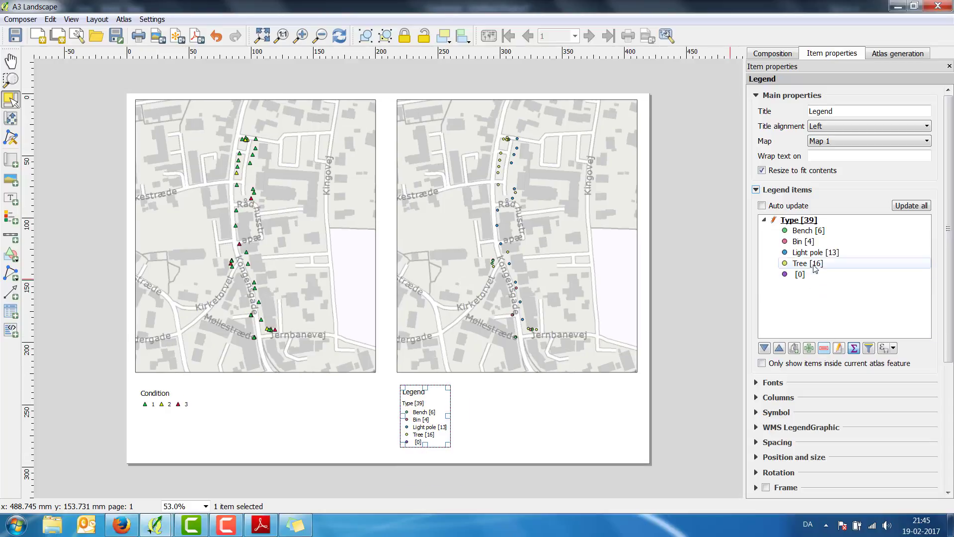
# Step: Hide the Type layer heading in the new legend and set the legend title to "Type"
pyautogui.click(803, 222)
pyautogui.rightClick(803, 222)
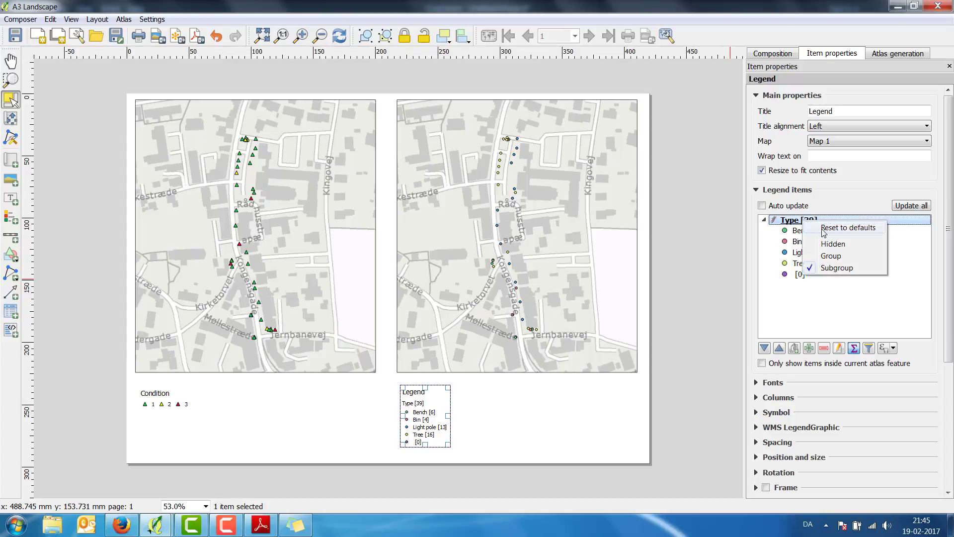
pyautogui.click(833, 243)
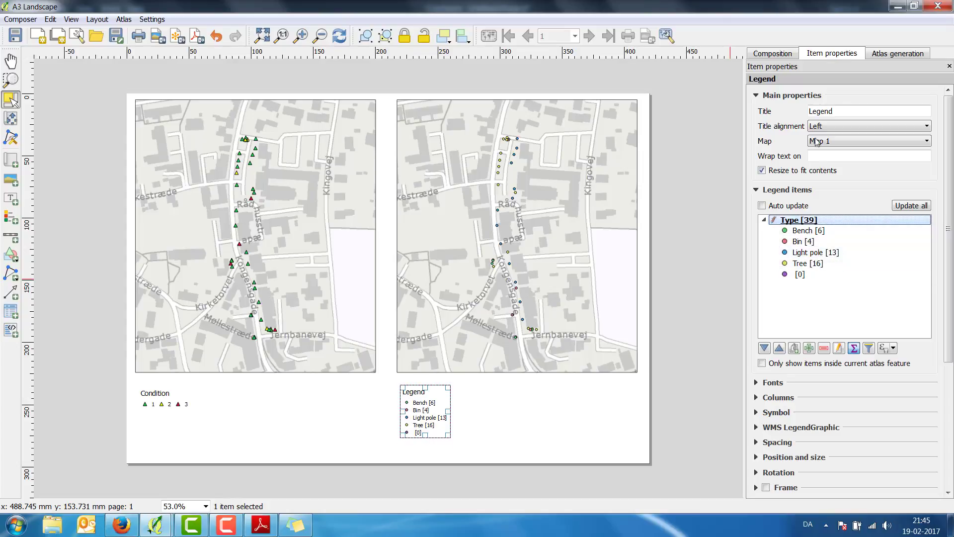
pyautogui.moveTo(835, 114); pyautogui.dragTo(798, 111)
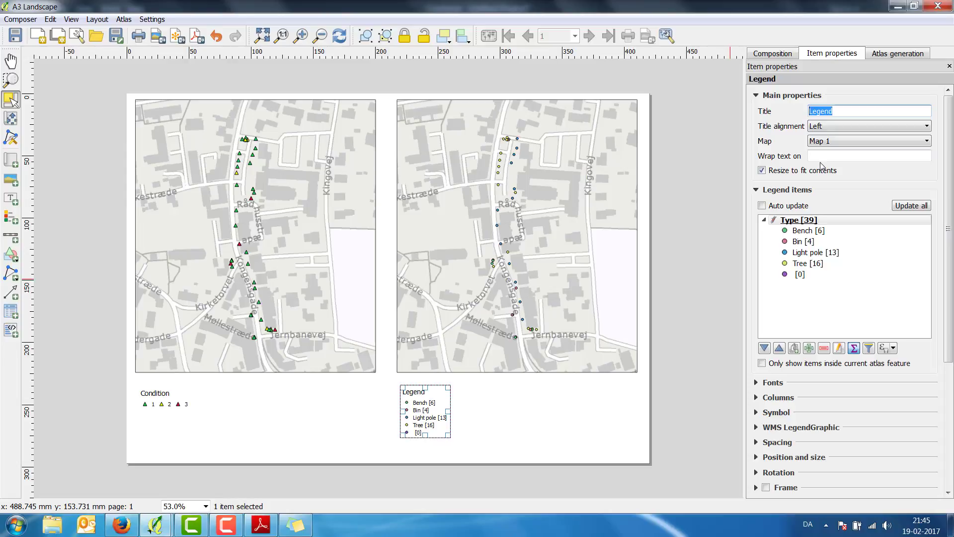
pyautogui.write('Type')
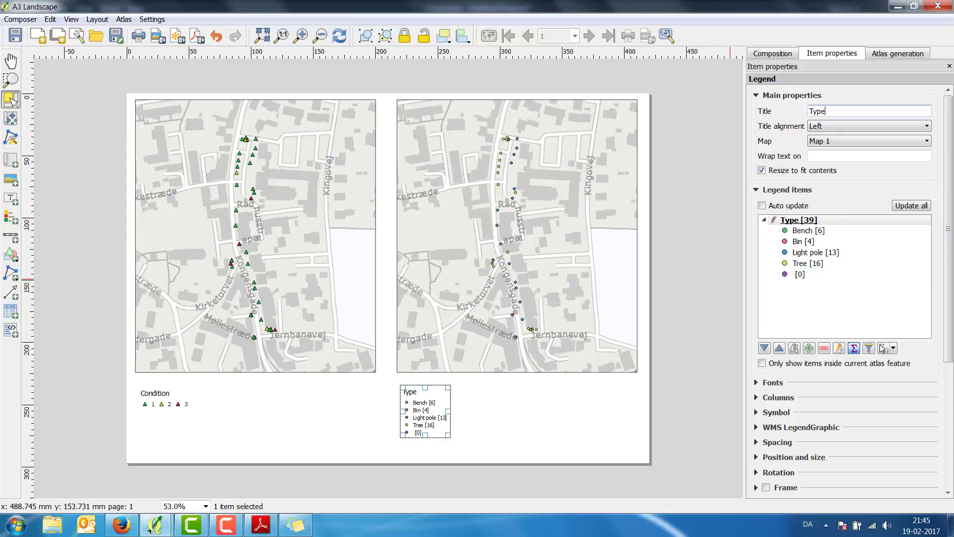
# Step: Allow the Type legend to split layers, set its column count to 5, and deselect the legend
pyautogui.moveTo(948, 326); pyautogui.dragTo(950, 370)
pyautogui.scroll(-2, 790, 319)
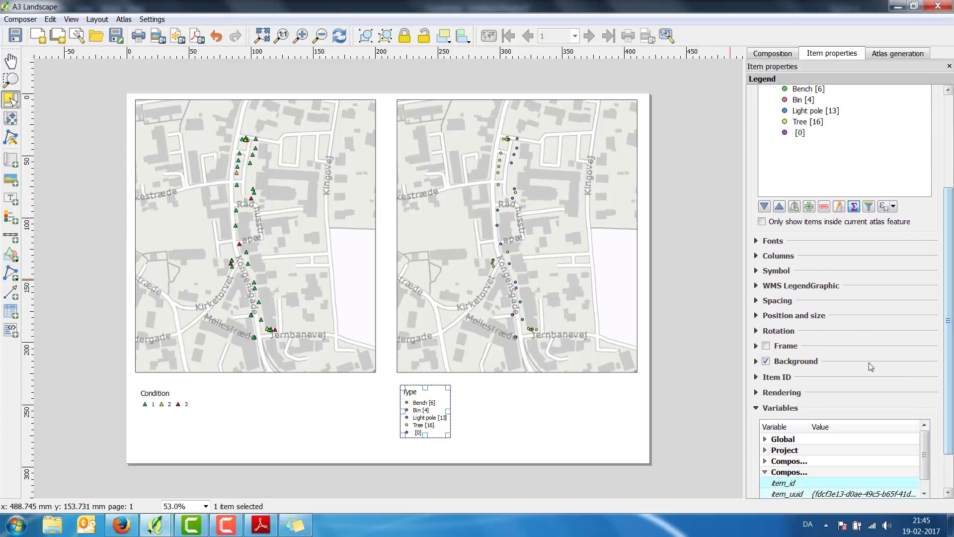
pyautogui.click(758, 257)
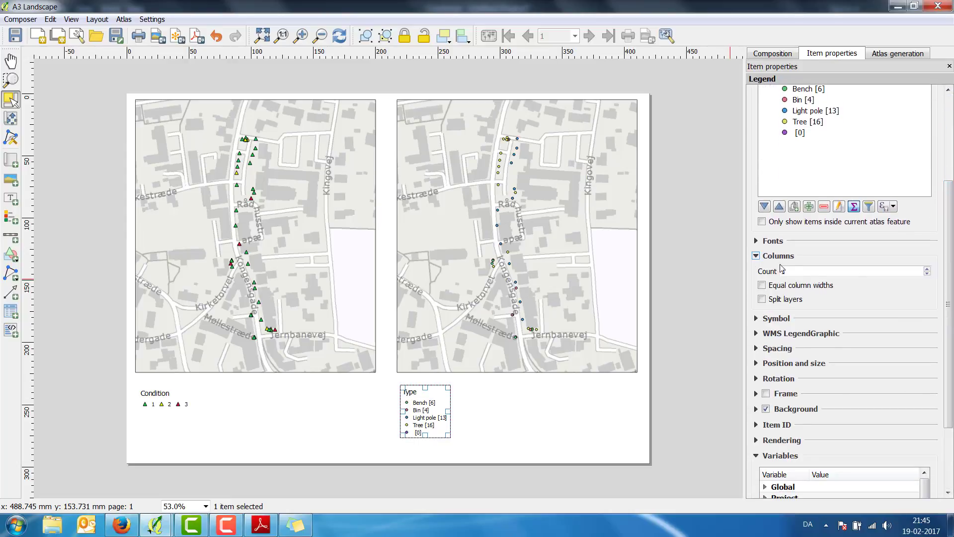
pyautogui.click(928, 270)
pyautogui.click(927, 269)
pyautogui.click(927, 269)
pyautogui.click(762, 300)
pyautogui.click(927, 269)
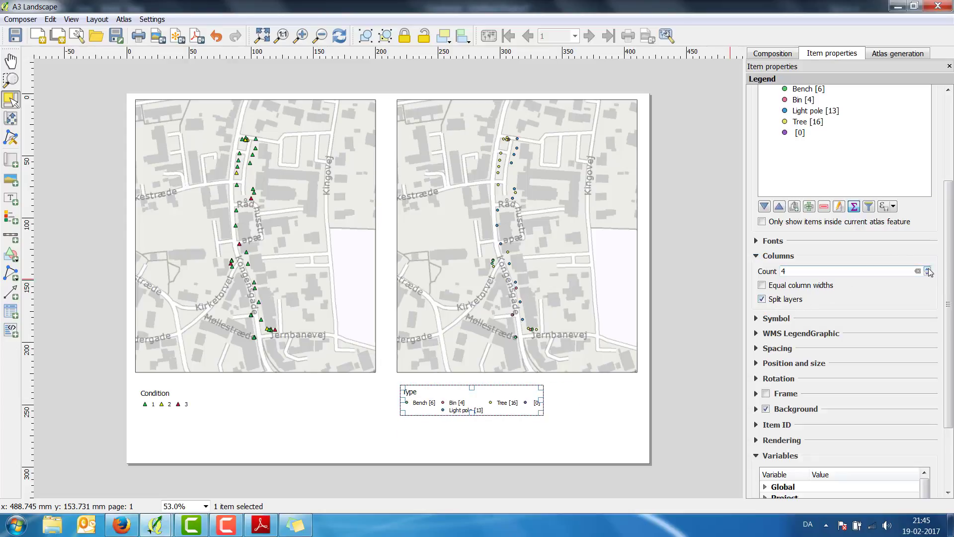
pyautogui.click(624, 416)
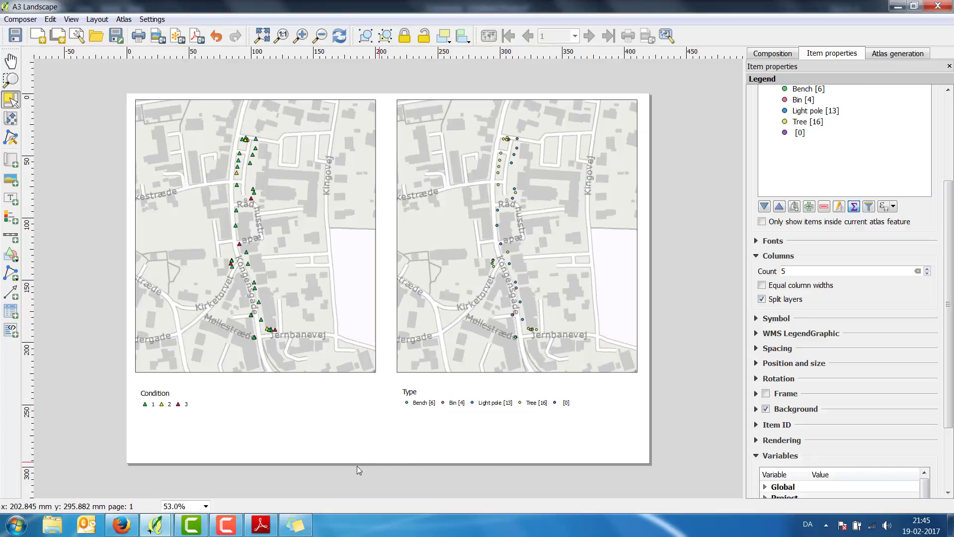
# Step: Switch to the QGIS main window, turn off the Type layer's feature count, and return to the A3 Landscape composer
pyautogui.moveTo(155, 527)
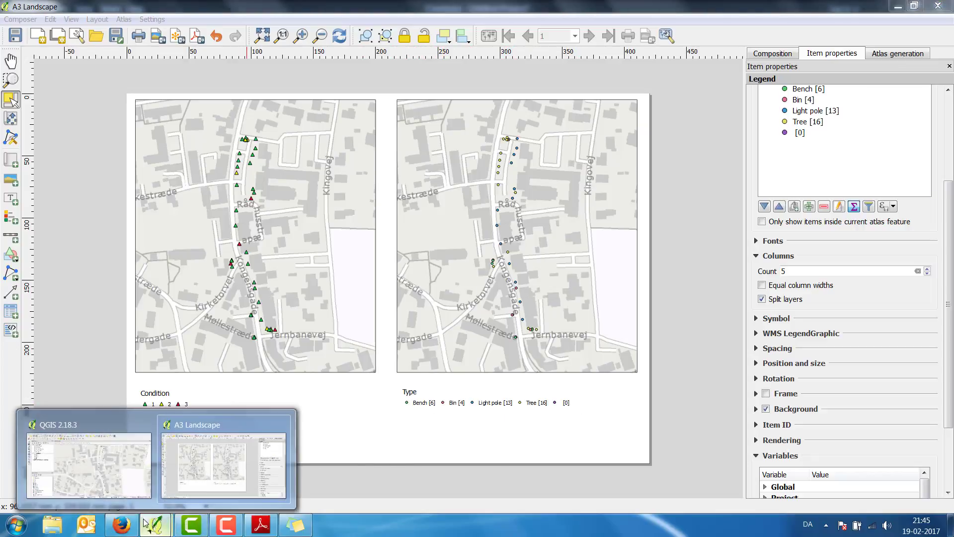
pyautogui.click(105, 473)
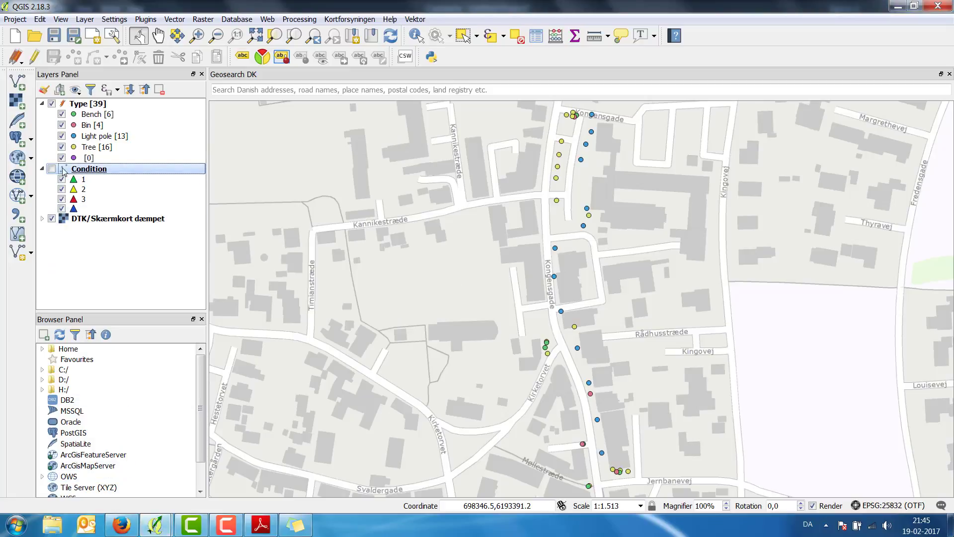
pyautogui.rightClick(93, 104)
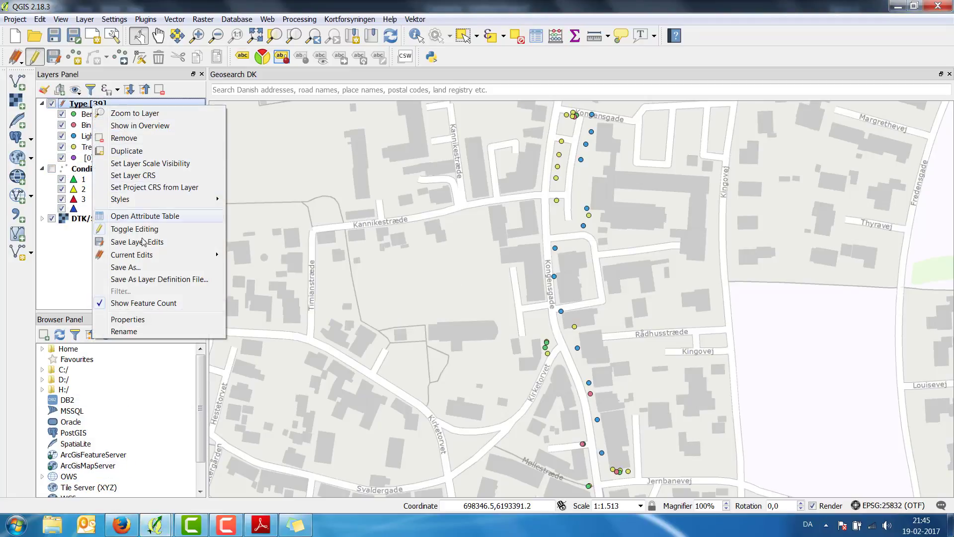
pyautogui.click(140, 304)
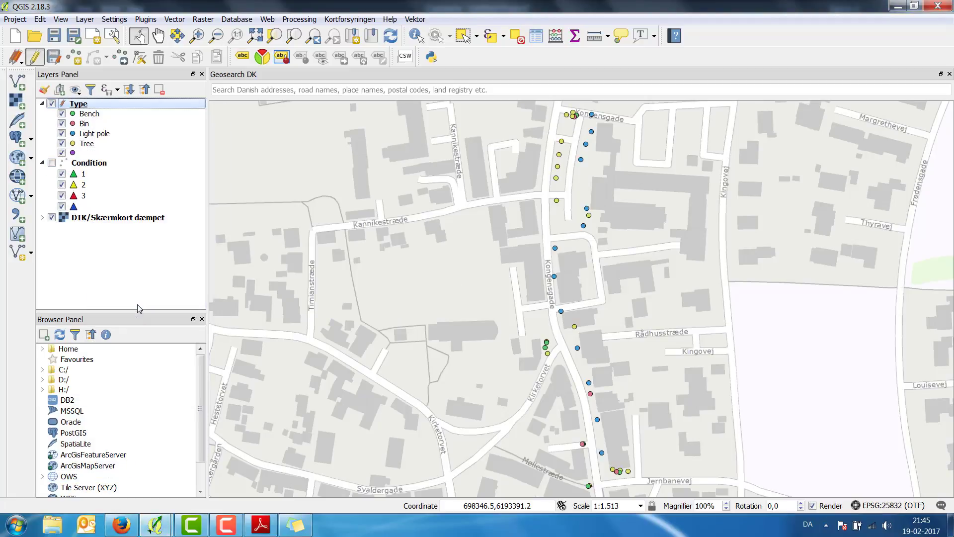
pyautogui.moveTo(155, 526)
pyautogui.click(221, 487)
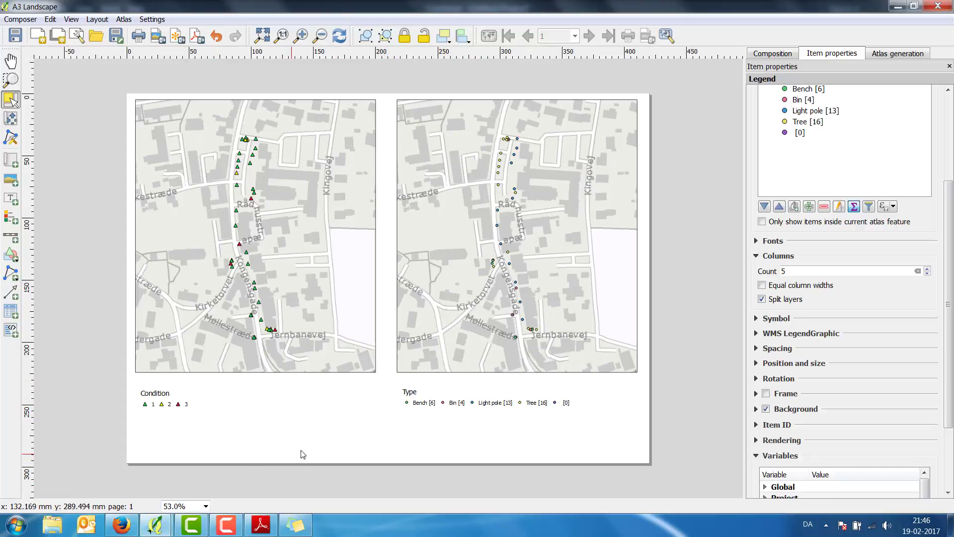
# Step: Refresh the Type legend's items from the project by briefly enabling its automatic updating
pyautogui.click(339, 37)
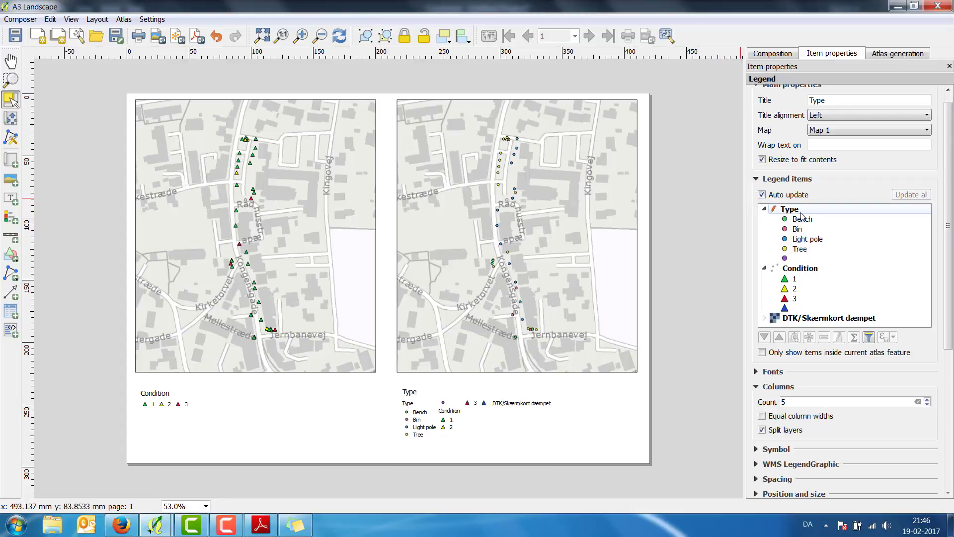
pyautogui.click(799, 271)
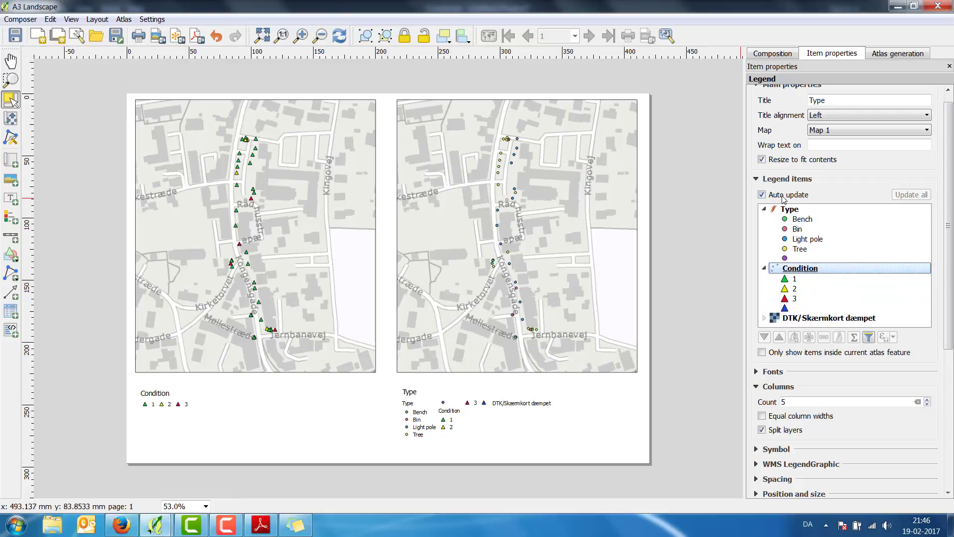
pyautogui.click(762, 195)
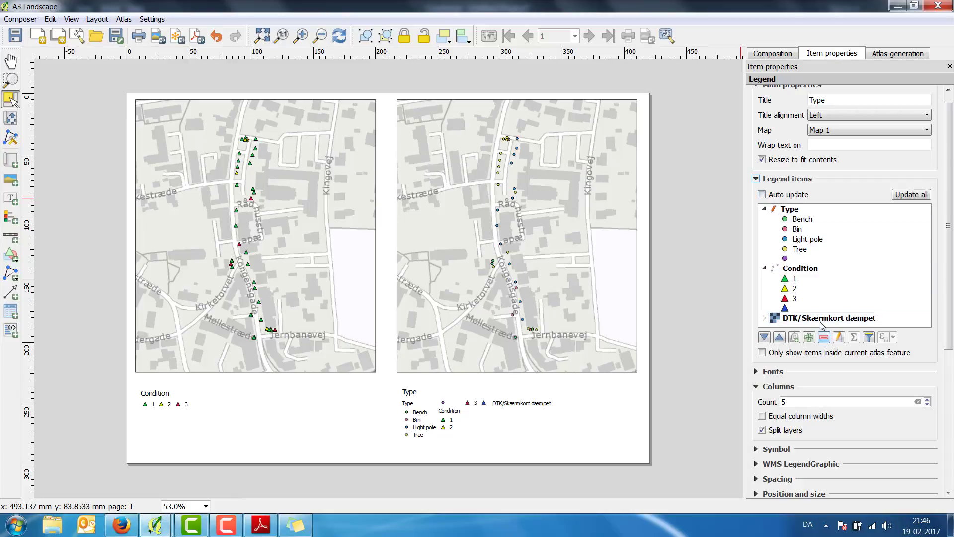
# Step: Remove the Condition and DTK/Skærmkort dæmpet layers from the refreshed Type legend
pyautogui.click(816, 268)
pyautogui.click(824, 337)
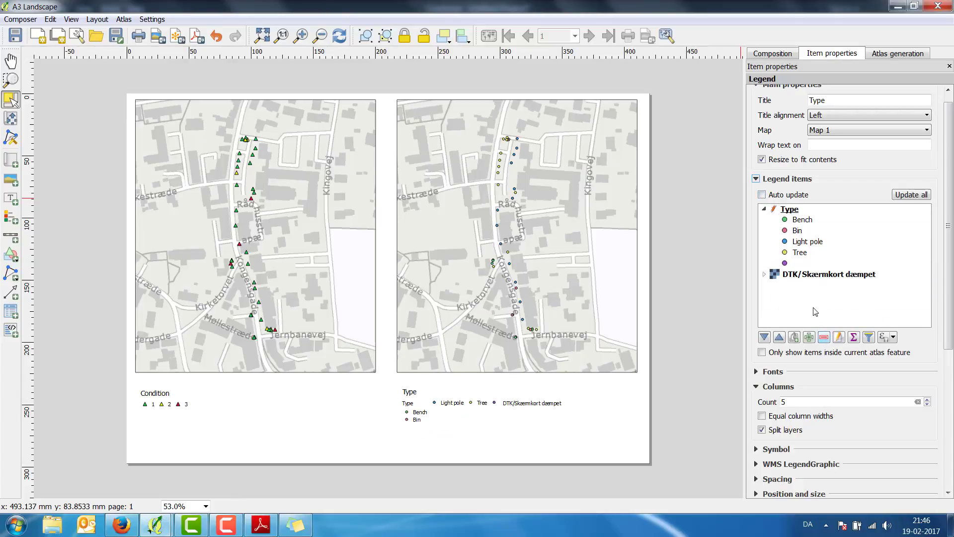
pyautogui.click(813, 275)
pyautogui.click(824, 337)
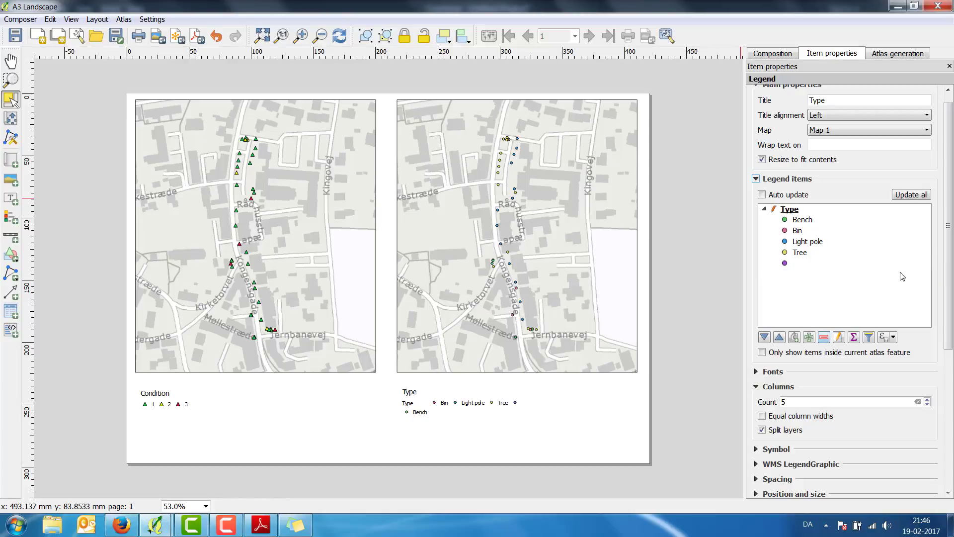
# Step: Filter the Type legend by map content and hide its Type layer heading
pyautogui.click(869, 337)
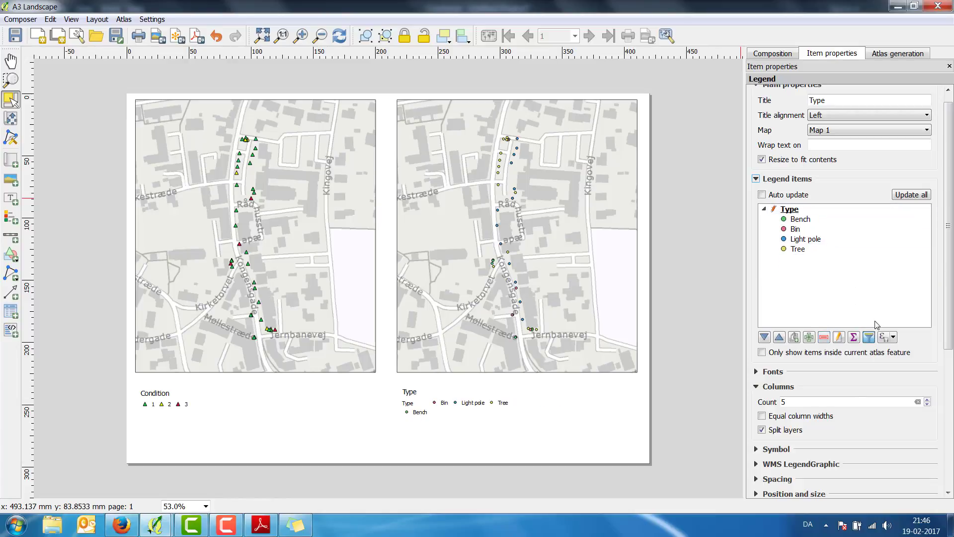
pyautogui.rightClick(790, 209)
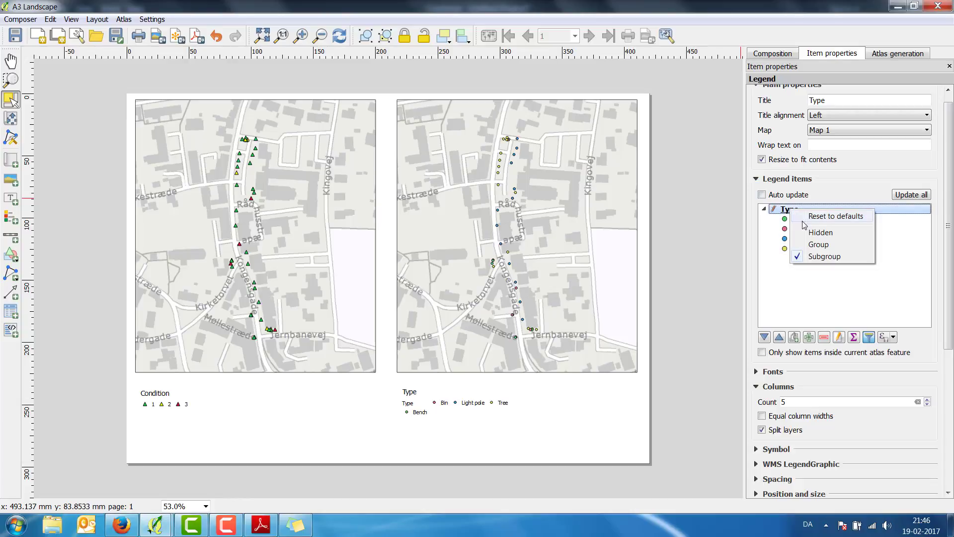
pyautogui.click(815, 236)
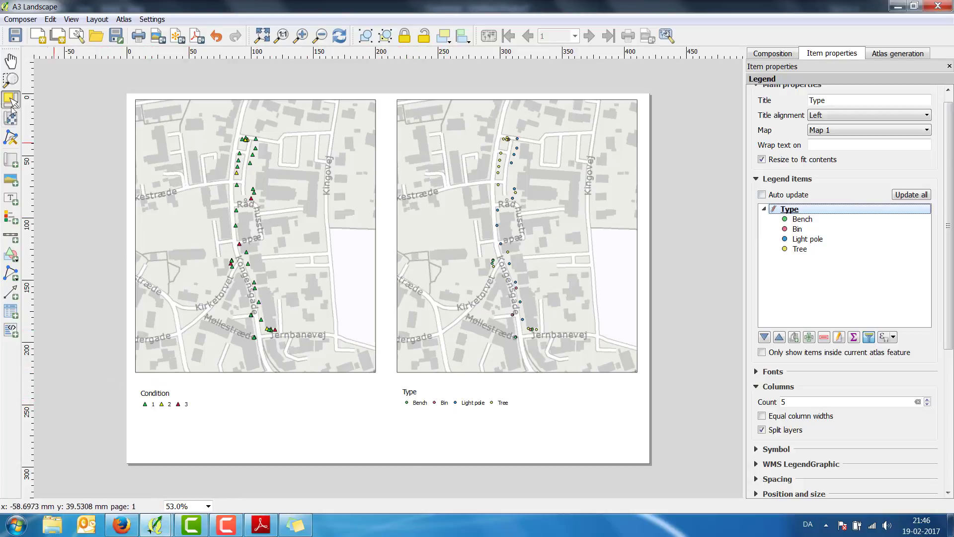
# Step: Move the Condition legend so its left edge lines up with the left map's left edge
pyautogui.moveTo(151, 399); pyautogui.dragTo(148, 398)
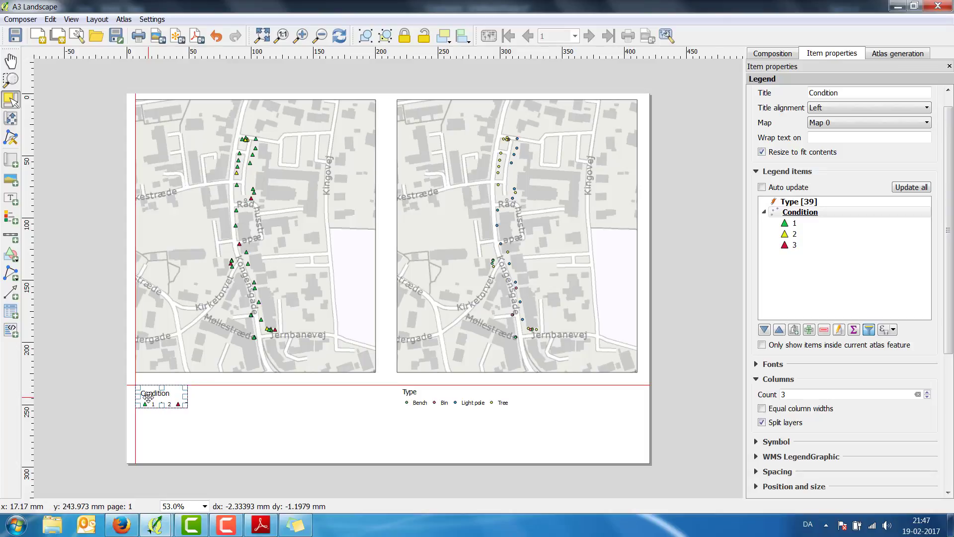
pyautogui.moveTo(148, 398); pyautogui.dragTo(148, 398)
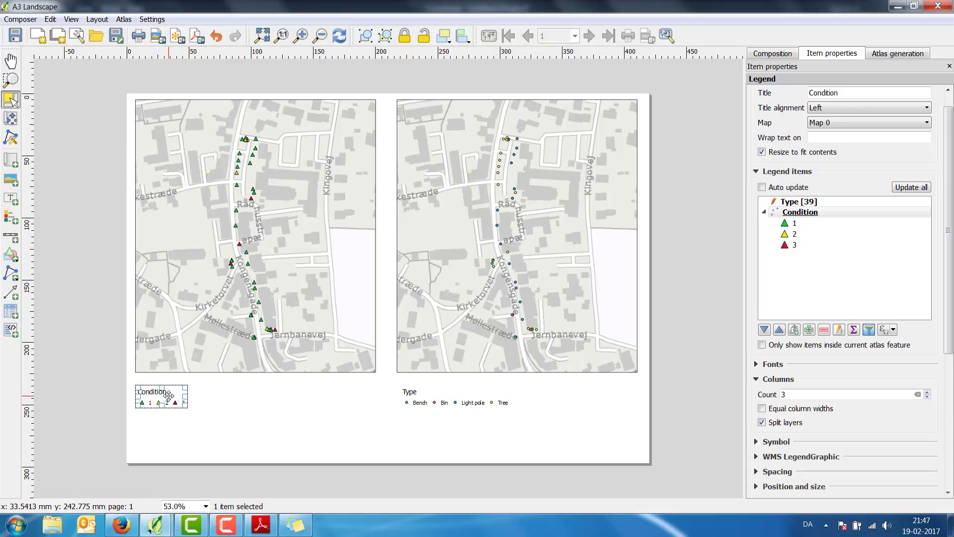
pyautogui.moveTo(169, 396); pyautogui.dragTo(168, 396)
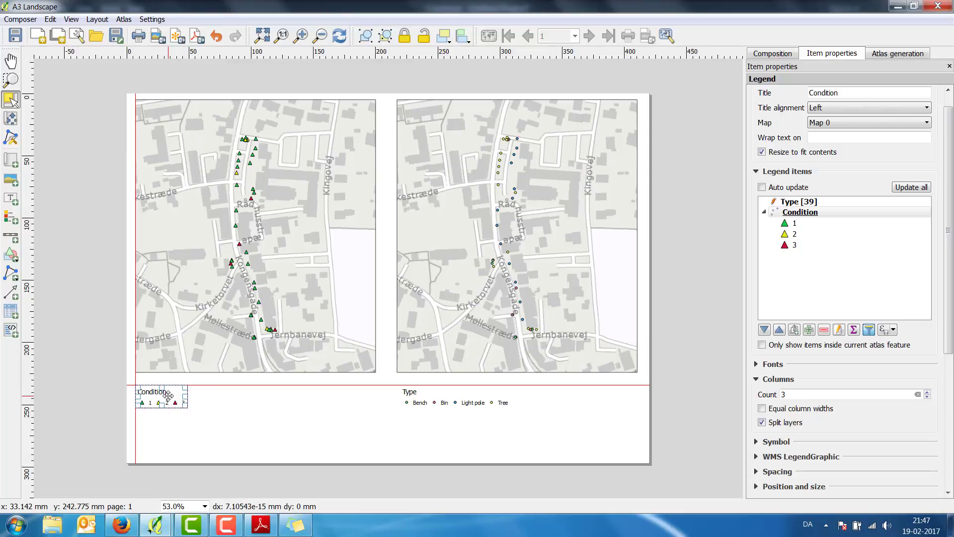
pyautogui.moveTo(168, 396); pyautogui.dragTo(168, 396)
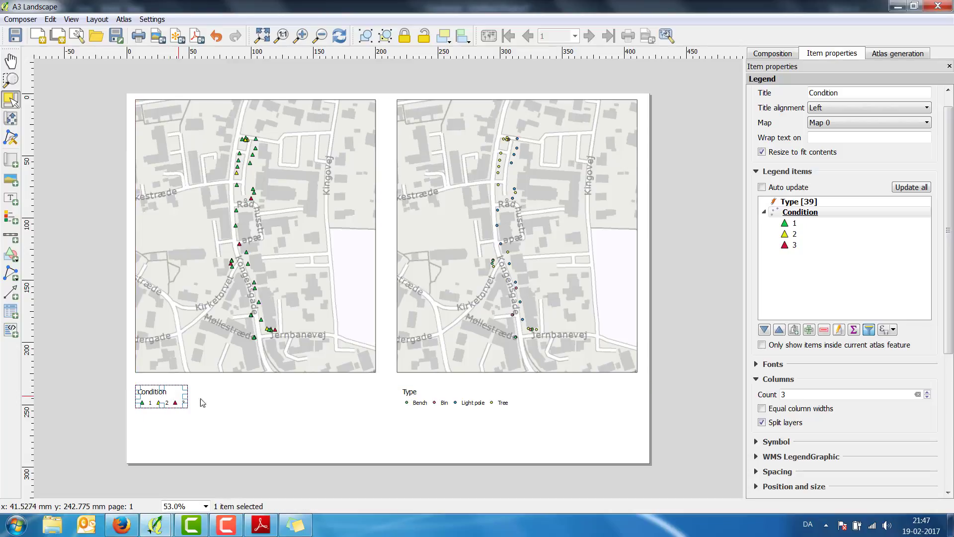
# Step: Align the Type legend's left edge with the right map's left edge and deselect it
pyautogui.click(416, 397)
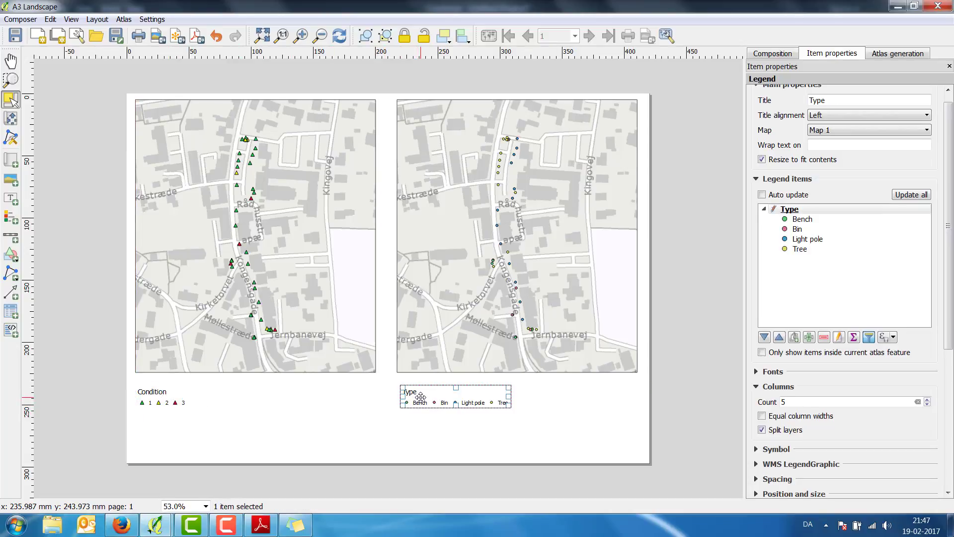
pyautogui.moveTo(416, 397); pyautogui.dragTo(417, 397)
pyautogui.click(537, 405)
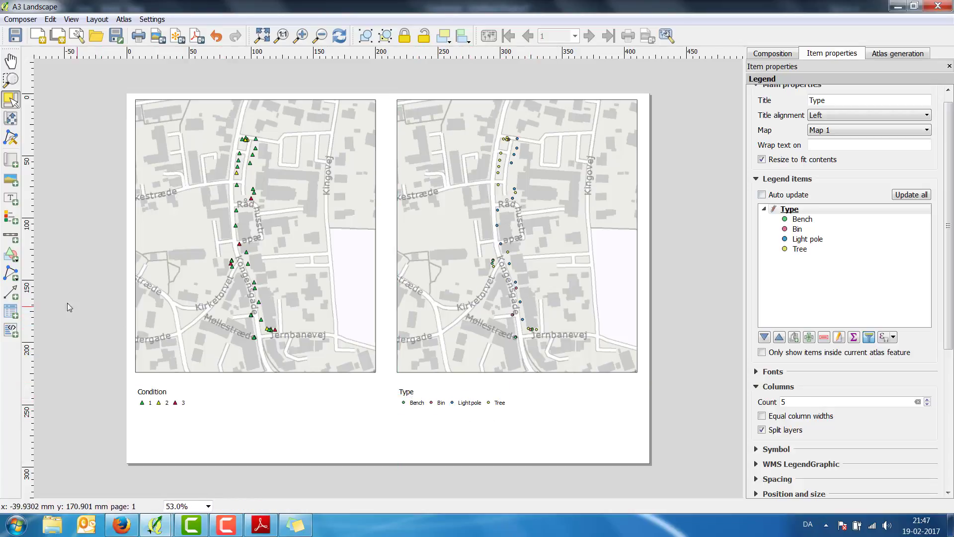
# Step: Add a scale bar below the Condition legend and link it to Map 0
pyautogui.click(12, 238)
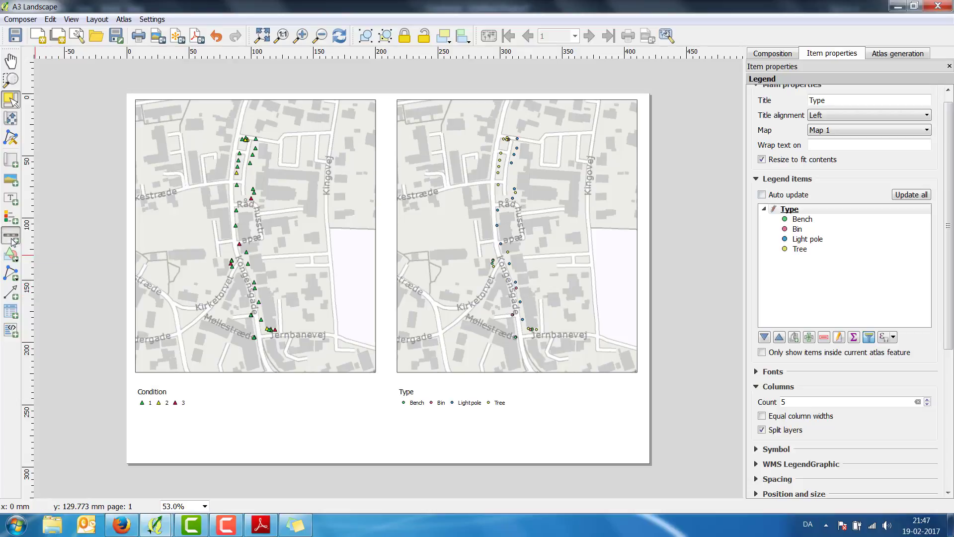
pyautogui.click(141, 419)
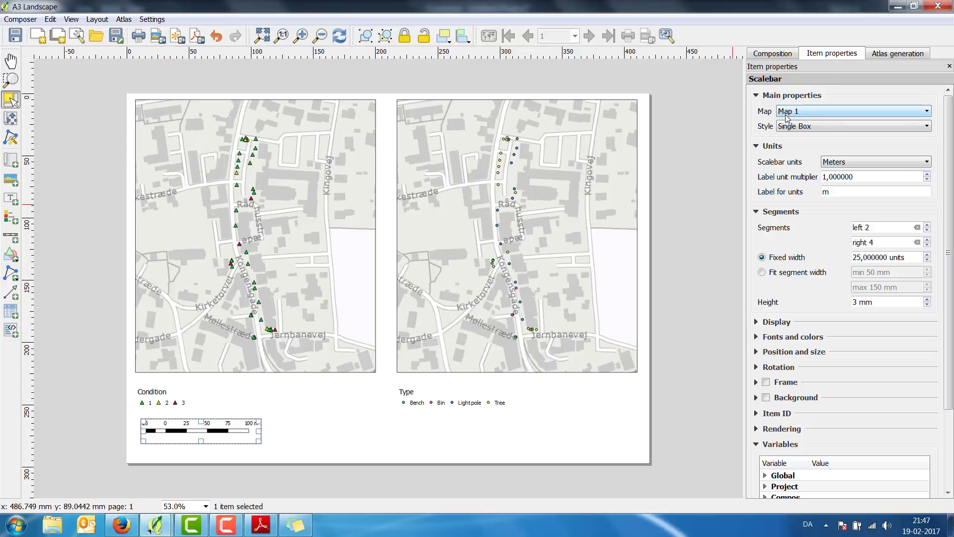
pyautogui.click(815, 114)
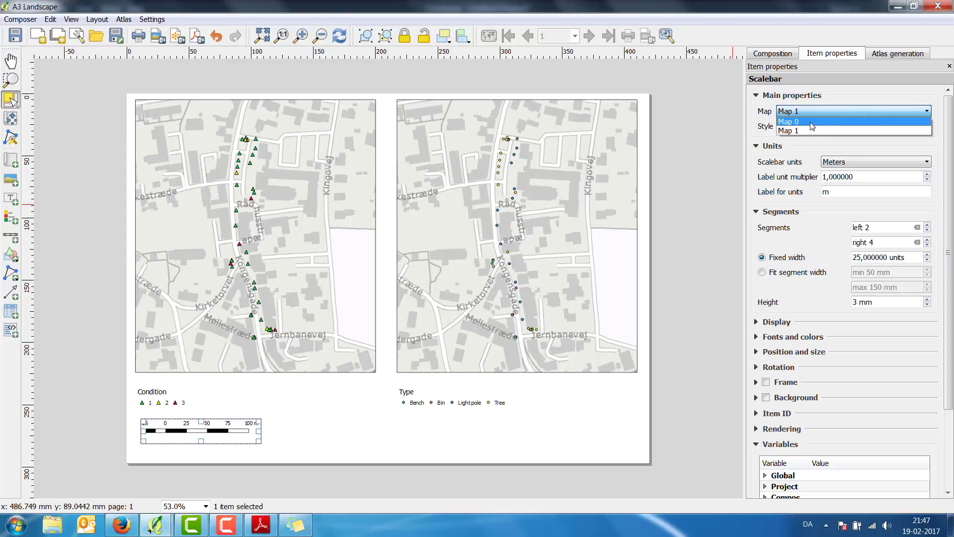
pyautogui.click(812, 123)
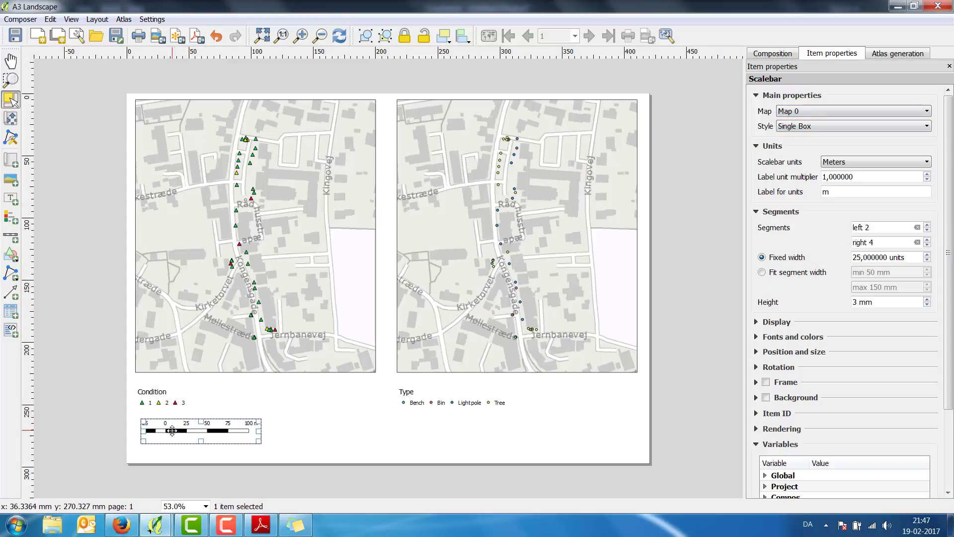
# Step: Set the scale bar's style to Line Ticks Up and its left segments to 0
pyautogui.click(806, 127)
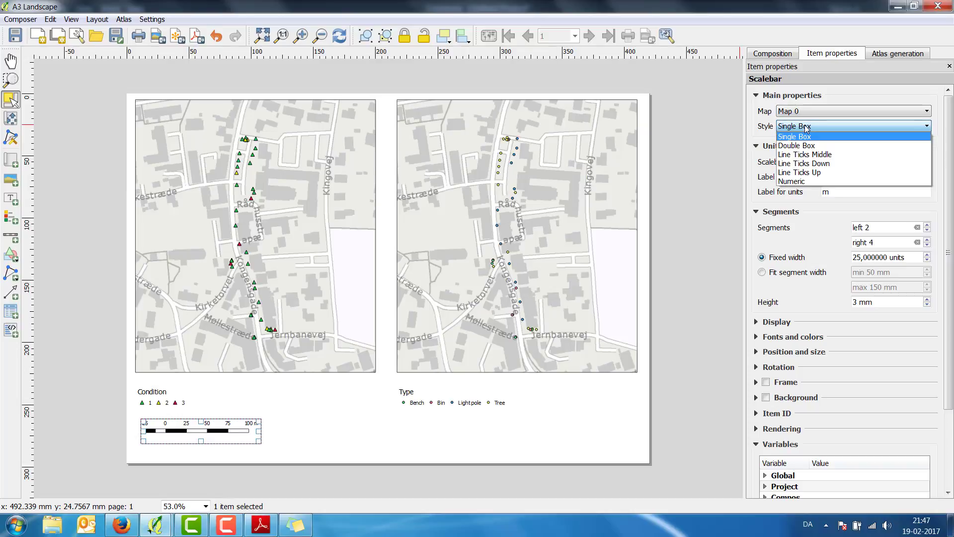
pyautogui.click(808, 172)
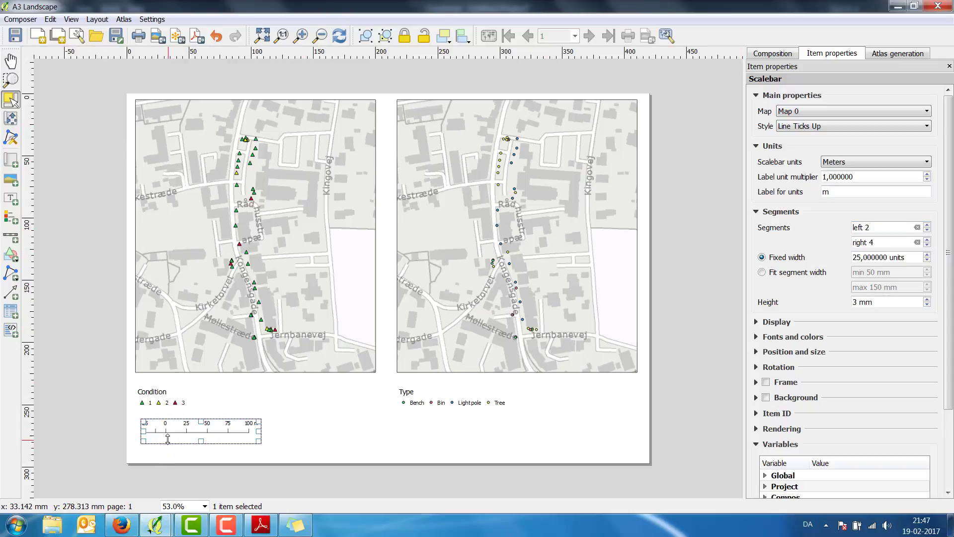
pyautogui.click(195, 410)
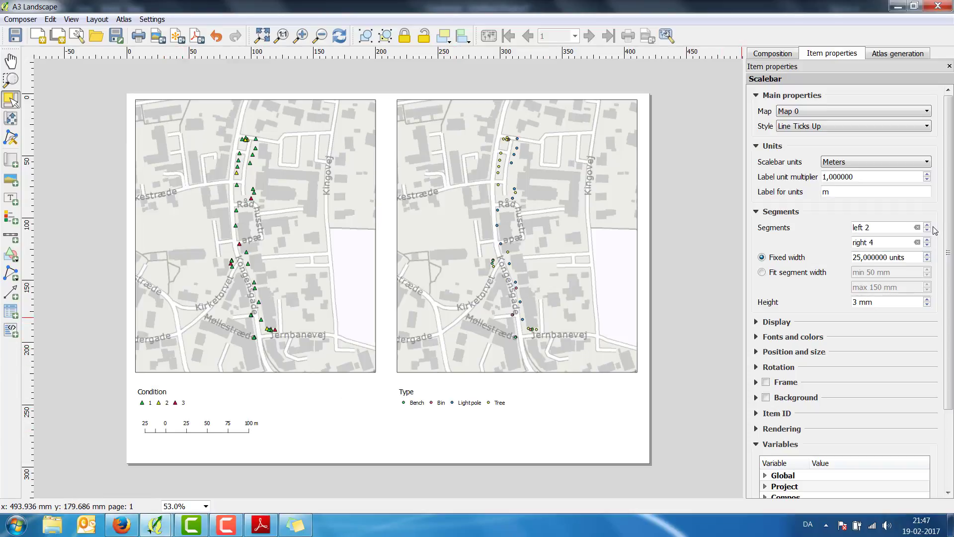
pyautogui.click(917, 228)
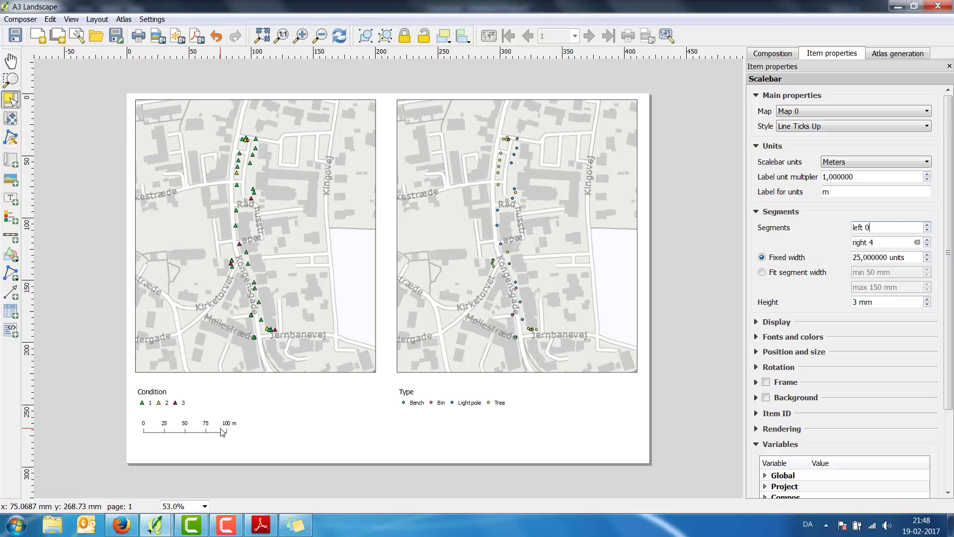
# Step: Move the scale bar to line up with the left map's left edge and deselect it
pyautogui.click(184, 428)
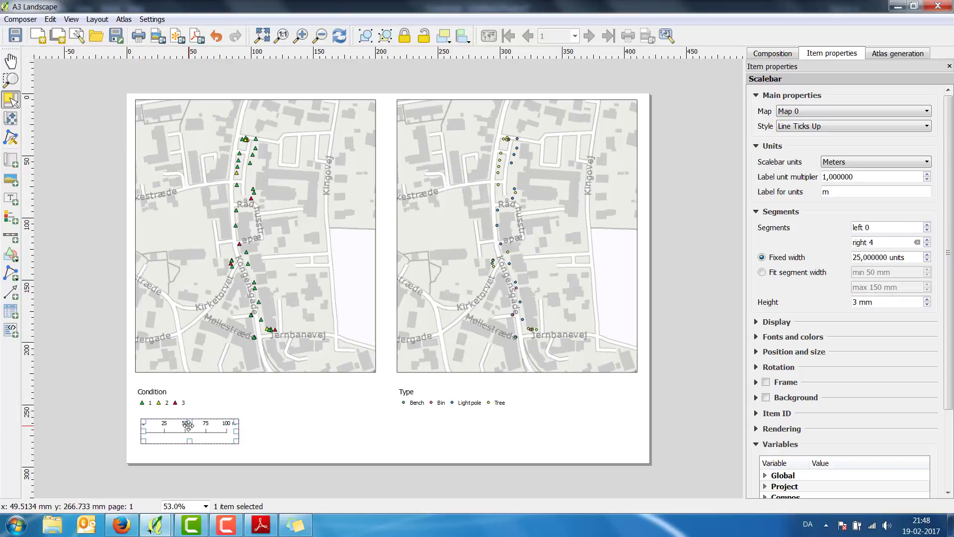
pyautogui.moveTo(187, 425)
pyautogui.mouseDown()
pyautogui.moveTo(181, 417)
pyautogui.moveTo(204, 425)
pyautogui.mouseUp()
pyautogui.click(269, 426)
pyautogui.click(387, 433)
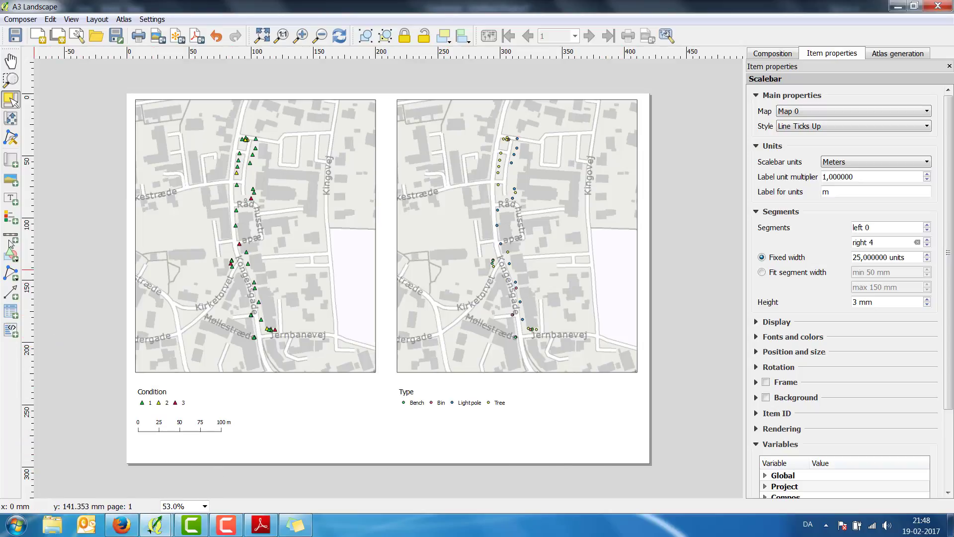
# Step: Add a label below the scale bar with the author's name, "Feb 2017" and "Kortforsyningen Dæmpet skærmkort" on separate lines
pyautogui.click(9, 199)
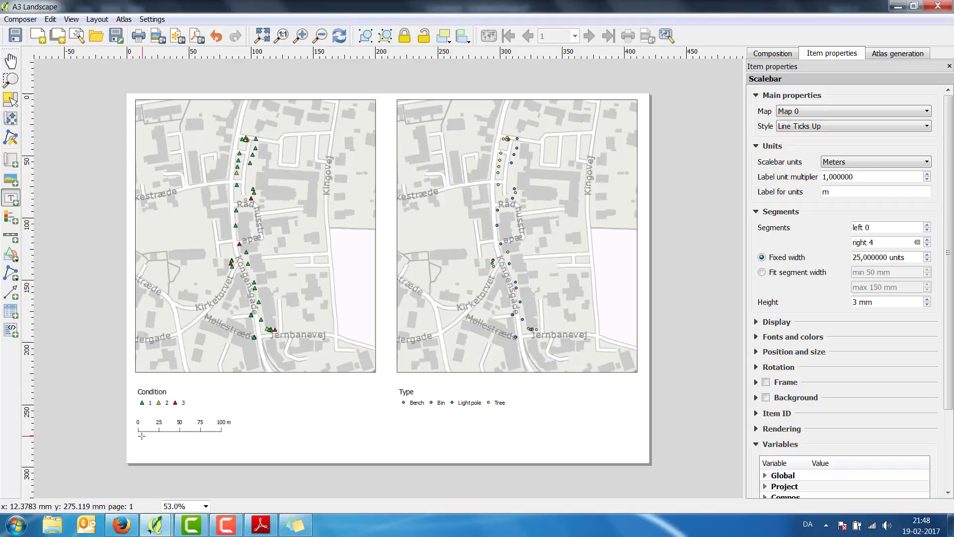
pyautogui.moveTo(142, 437); pyautogui.dragTo(281, 459)
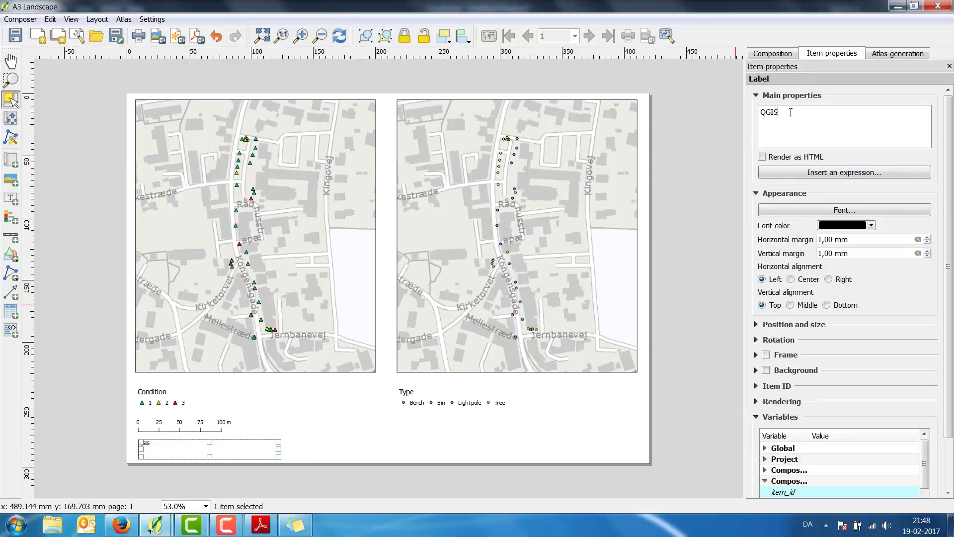
pyautogui.moveTo(770, 113); pyautogui.dragTo(760, 114)
pyautogui.write('Kortforsyningen Dæmpet skærmkort')
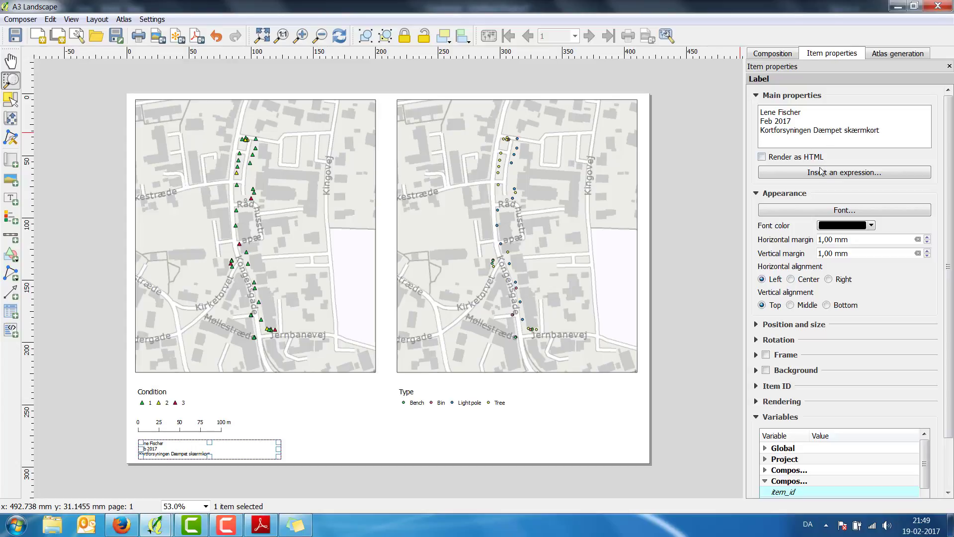
# Step: Set the credits label's font size to 9 and inspect the label up close
pyautogui.click(837, 211)
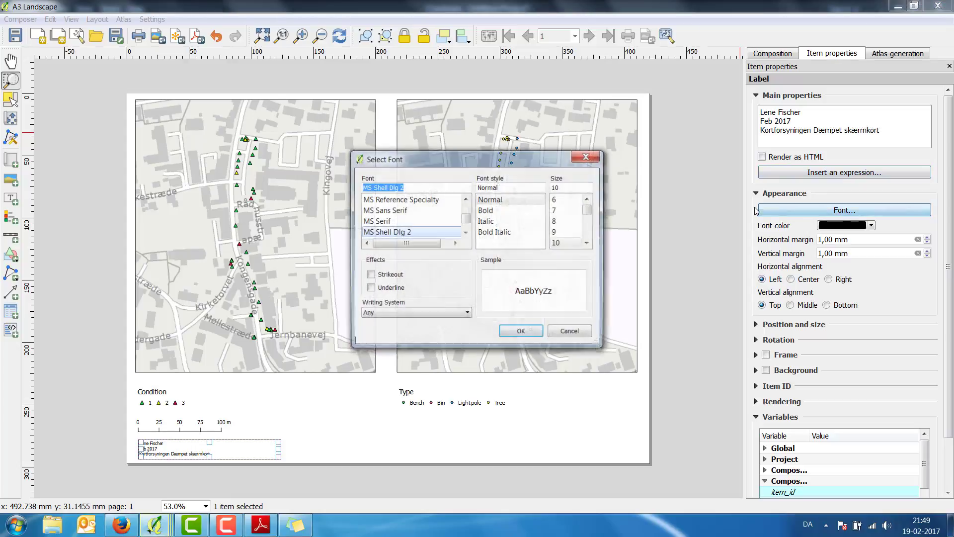
pyautogui.click(558, 232)
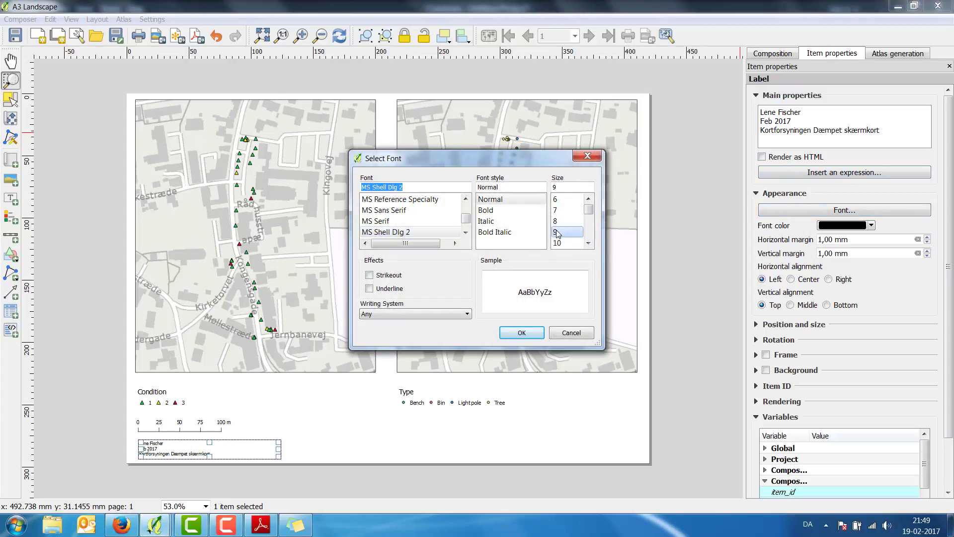
pyautogui.click(522, 333)
pyautogui.click(314, 455)
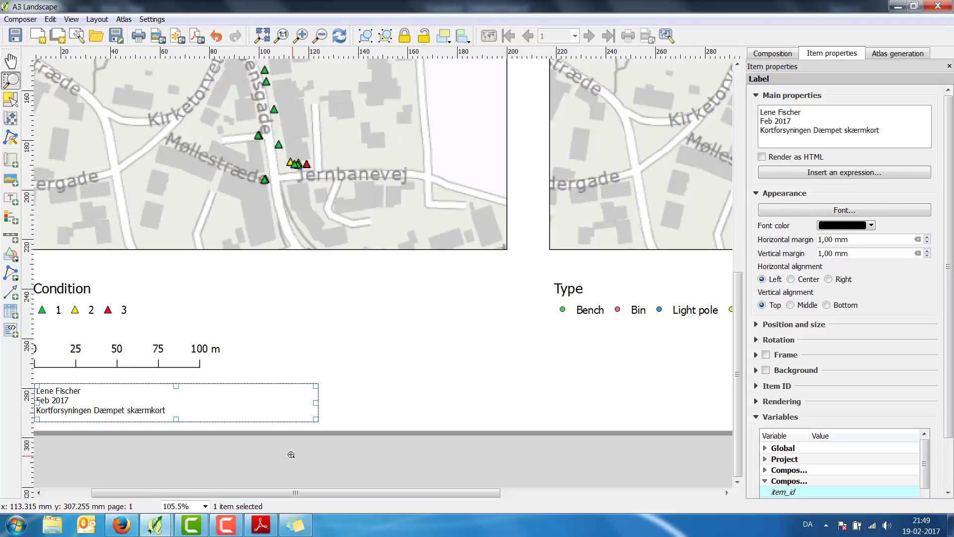
# Step: Move the credits label slightly down and align it with the left map's left edge, then deselect it
pyautogui.moveTo(132, 494); pyautogui.dragTo(87, 494)
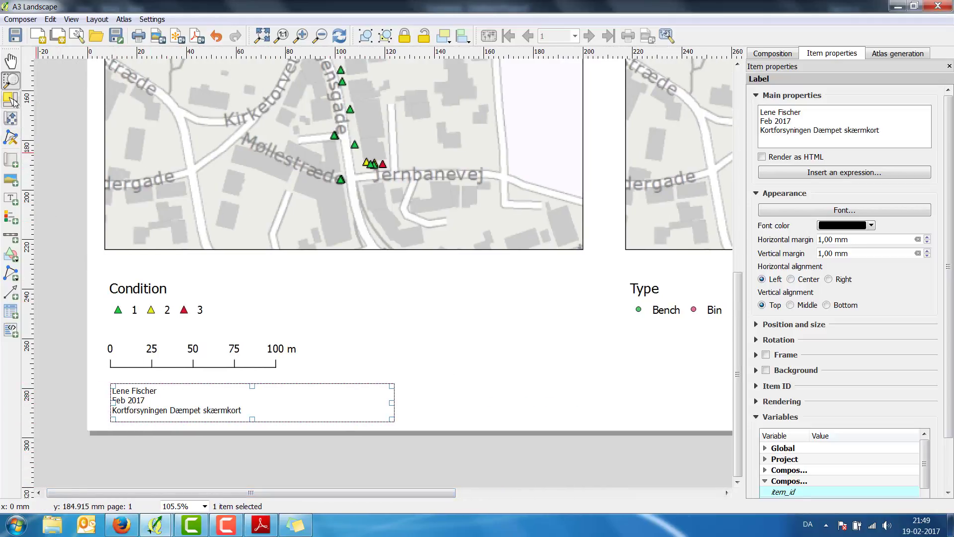
pyautogui.click(11, 98)
pyautogui.moveTo(153, 404); pyautogui.dragTo(148, 410)
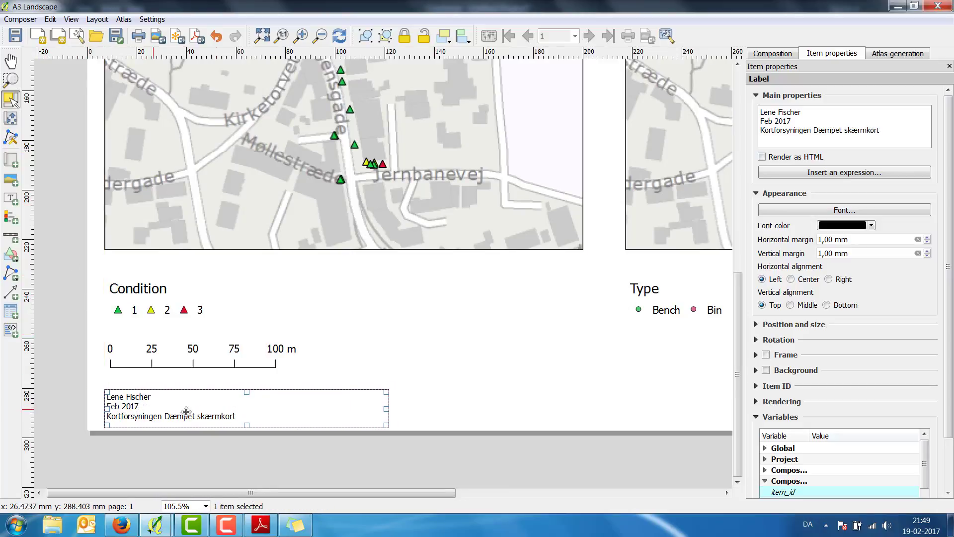
pyautogui.click(436, 388)
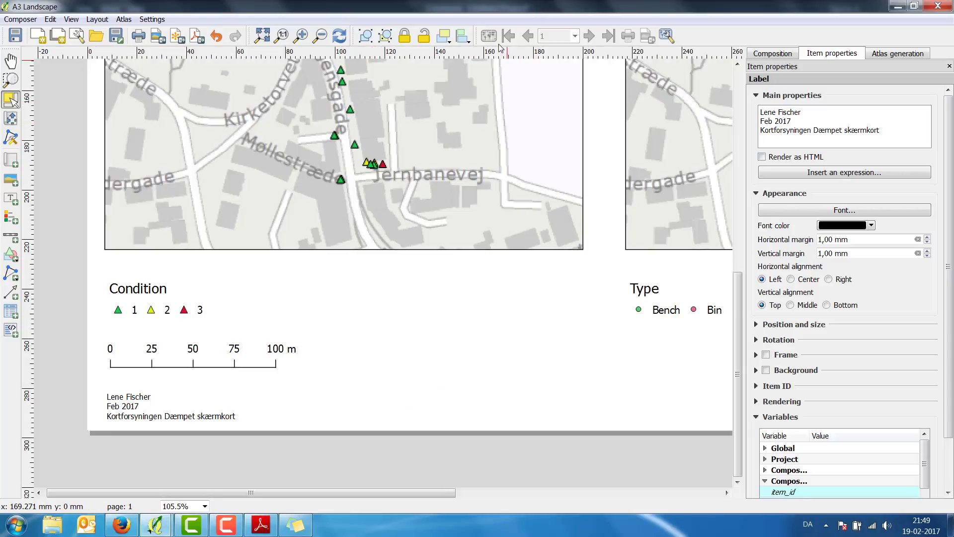
# Step: Show the whole page and print the composition to PDF with the PDFCreator printer, dismissing the WMS layers notice
pyautogui.click(262, 35)
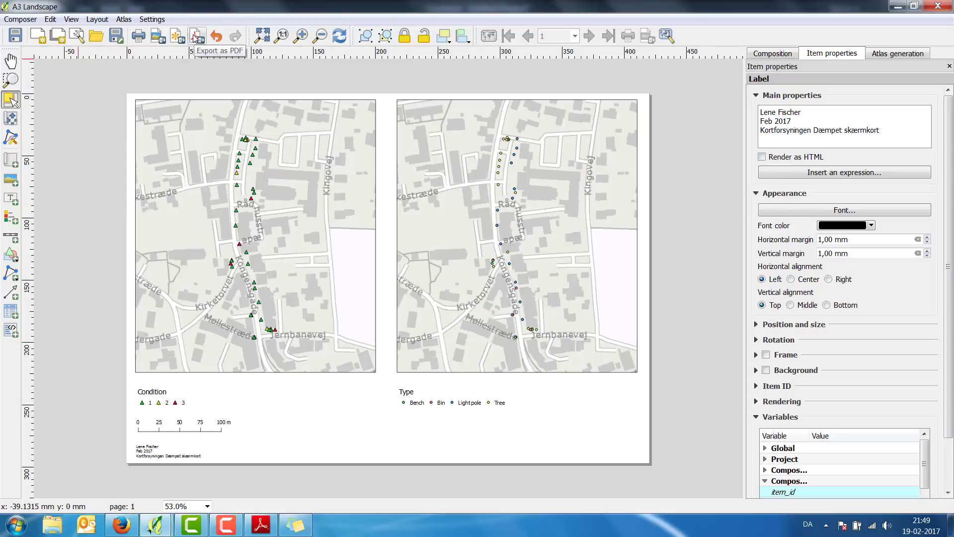
pyautogui.click(139, 36)
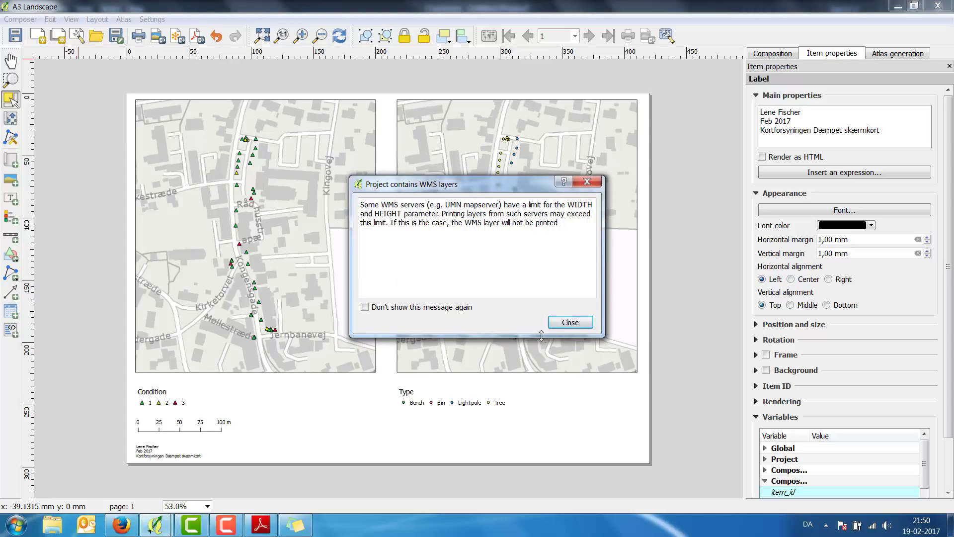
pyautogui.click(570, 323)
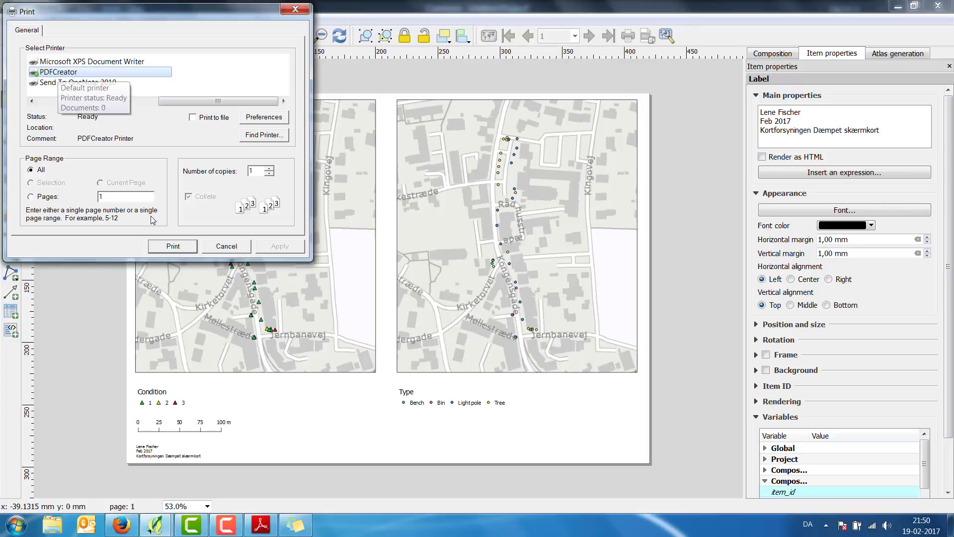
pyautogui.click(162, 246)
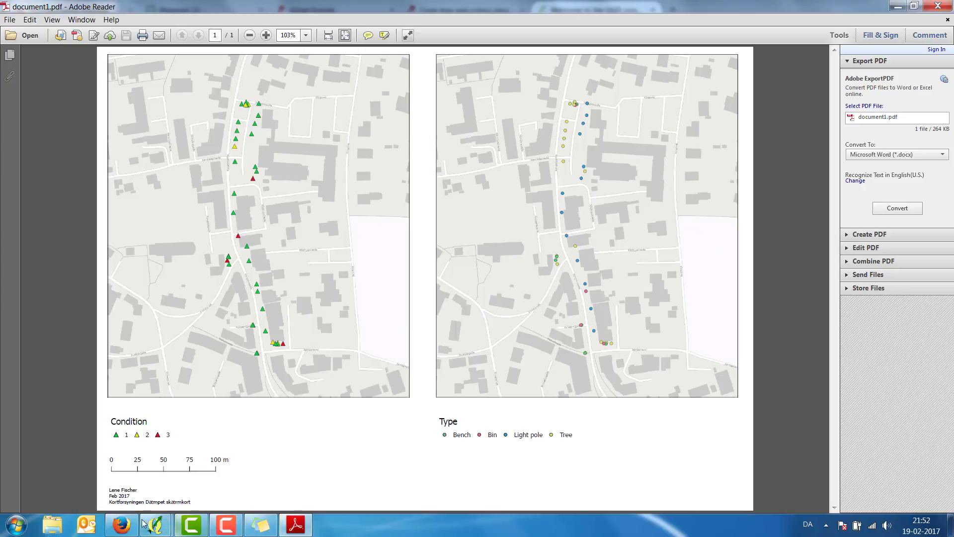
# Step: Switch to Firefox and open the QGIS 2.14 User guide from the QGIS website's documentation page
pyautogui.click(144, 460)
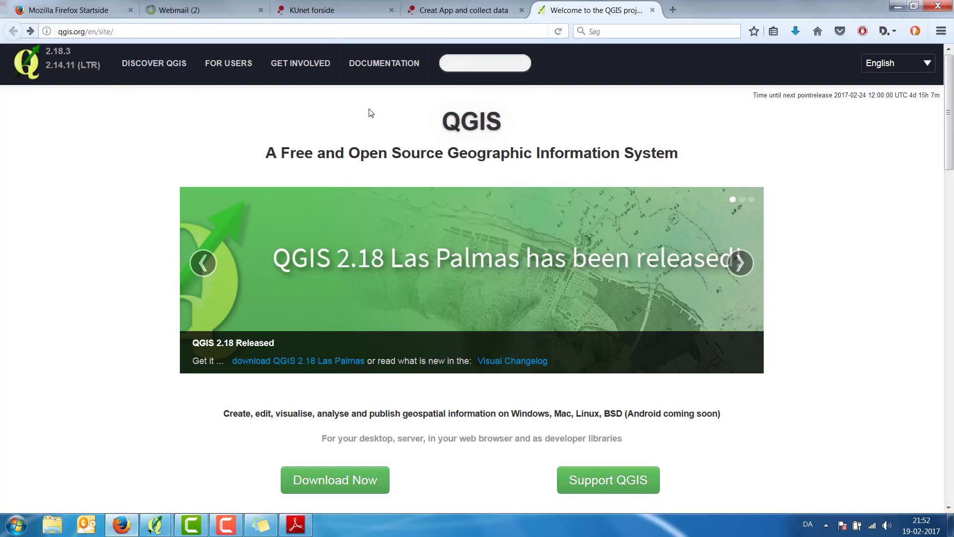
pyautogui.click(387, 69)
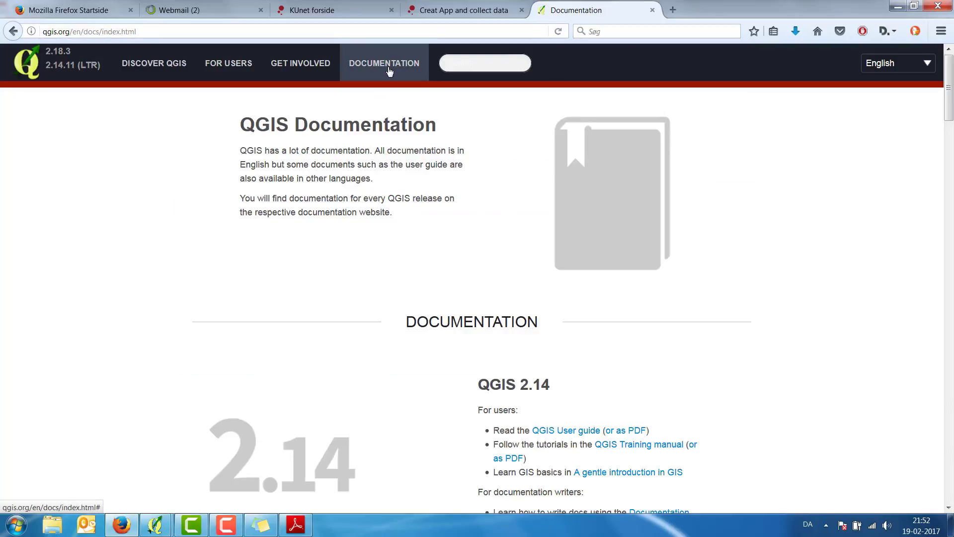
pyautogui.click(563, 431)
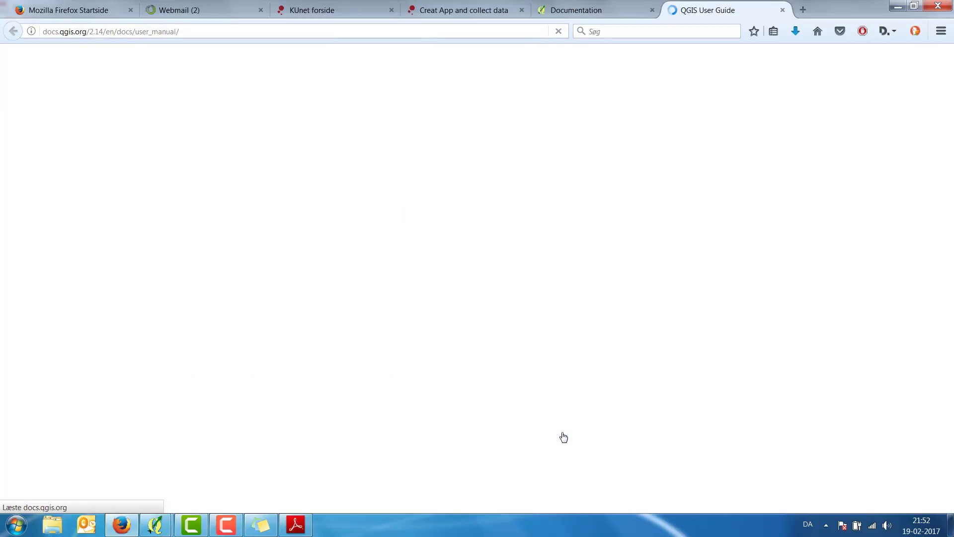